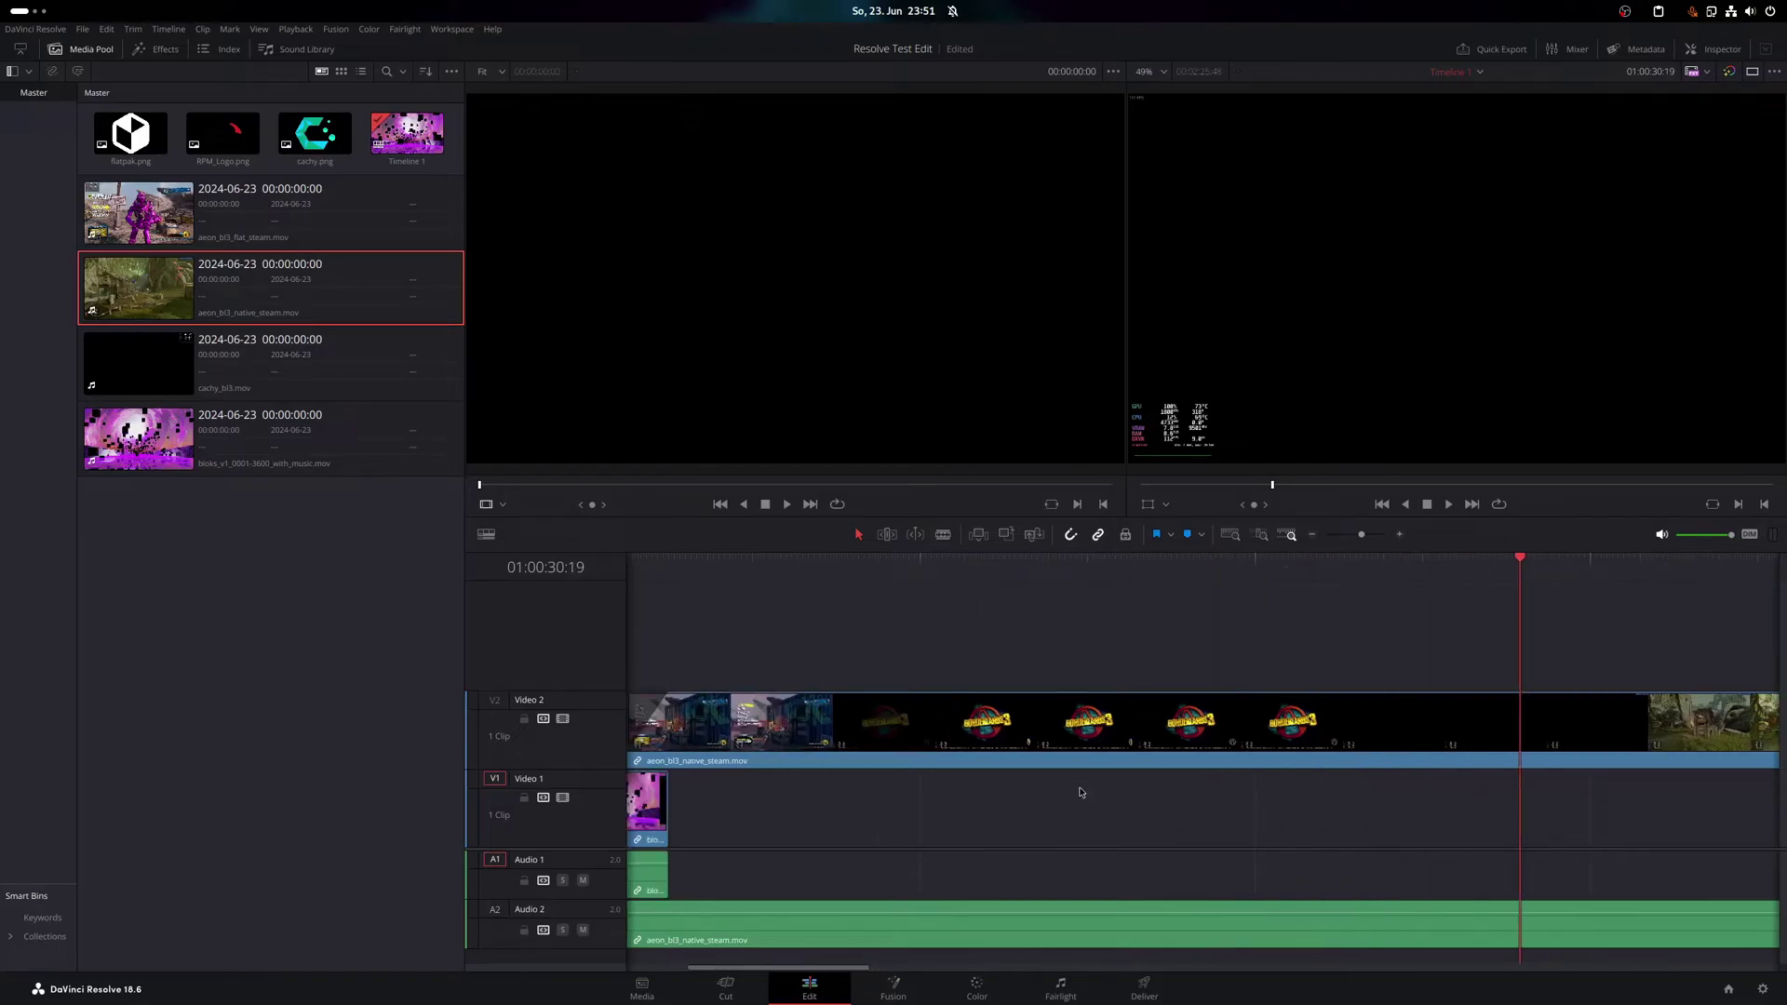
Move the native-steam clip to follow the bloks intro and preview the cut around 01:00:10:00
left_click_drag(712, 727, 827, 721)
left_click(749, 561)
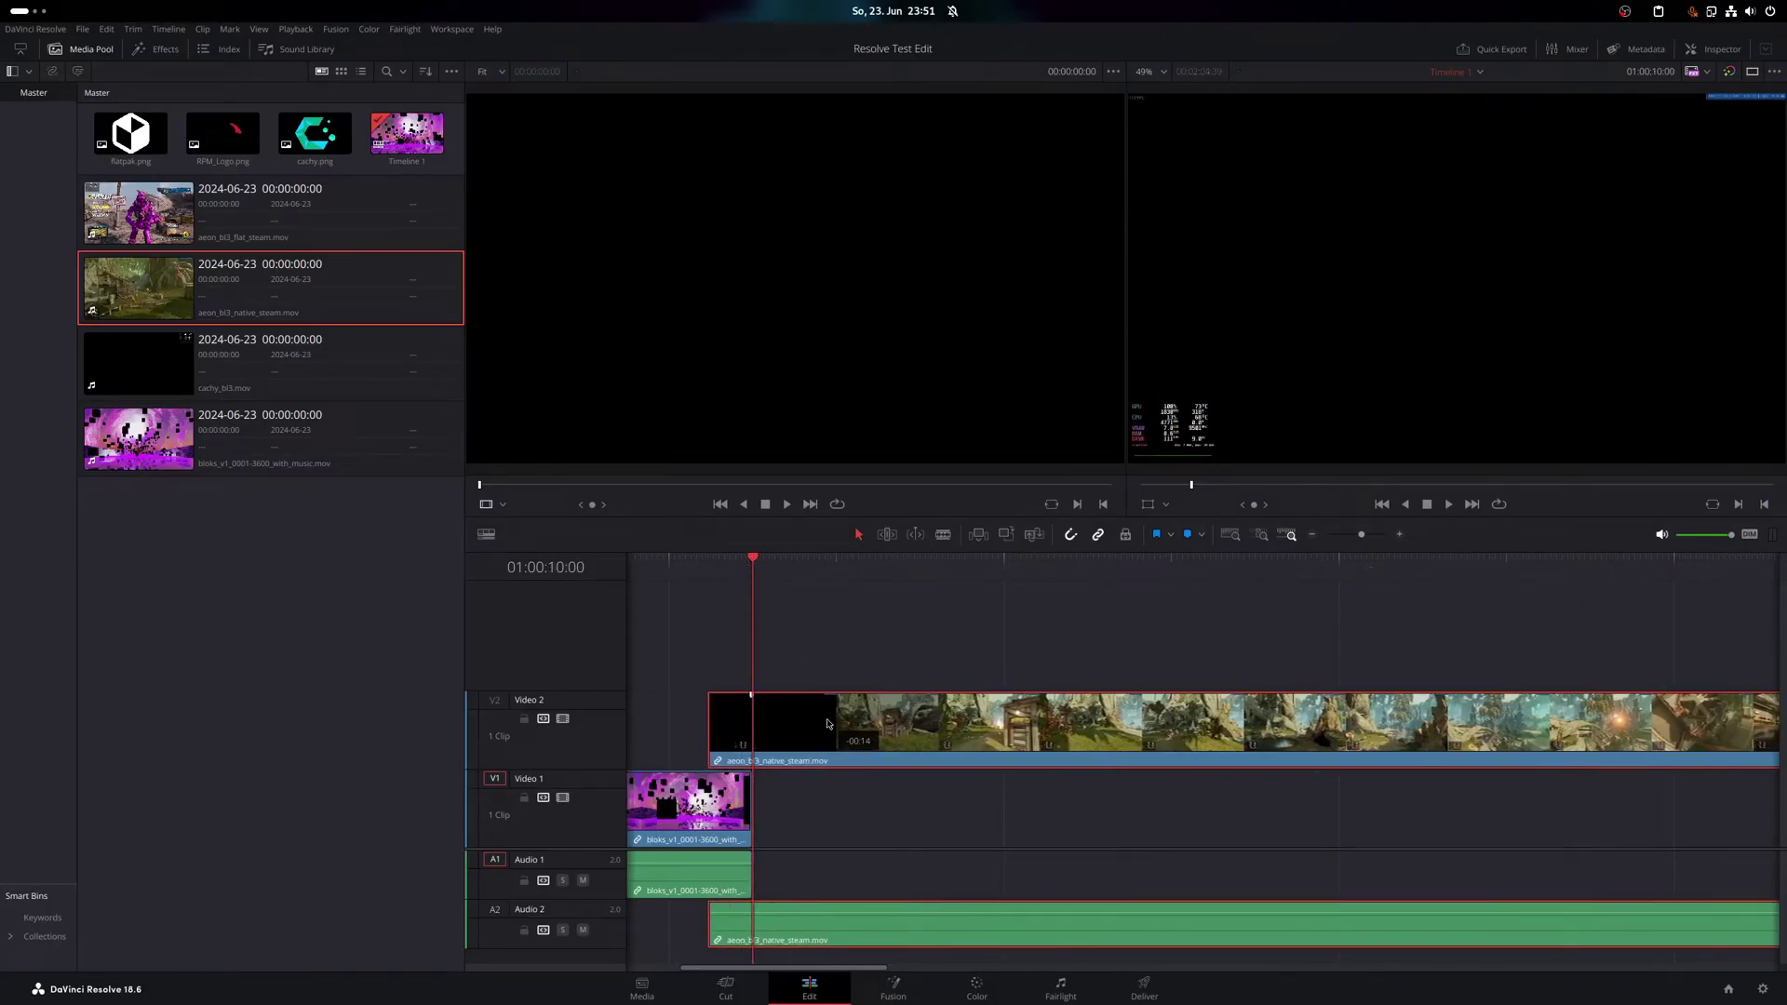
key("j")
key("k")
key("l")
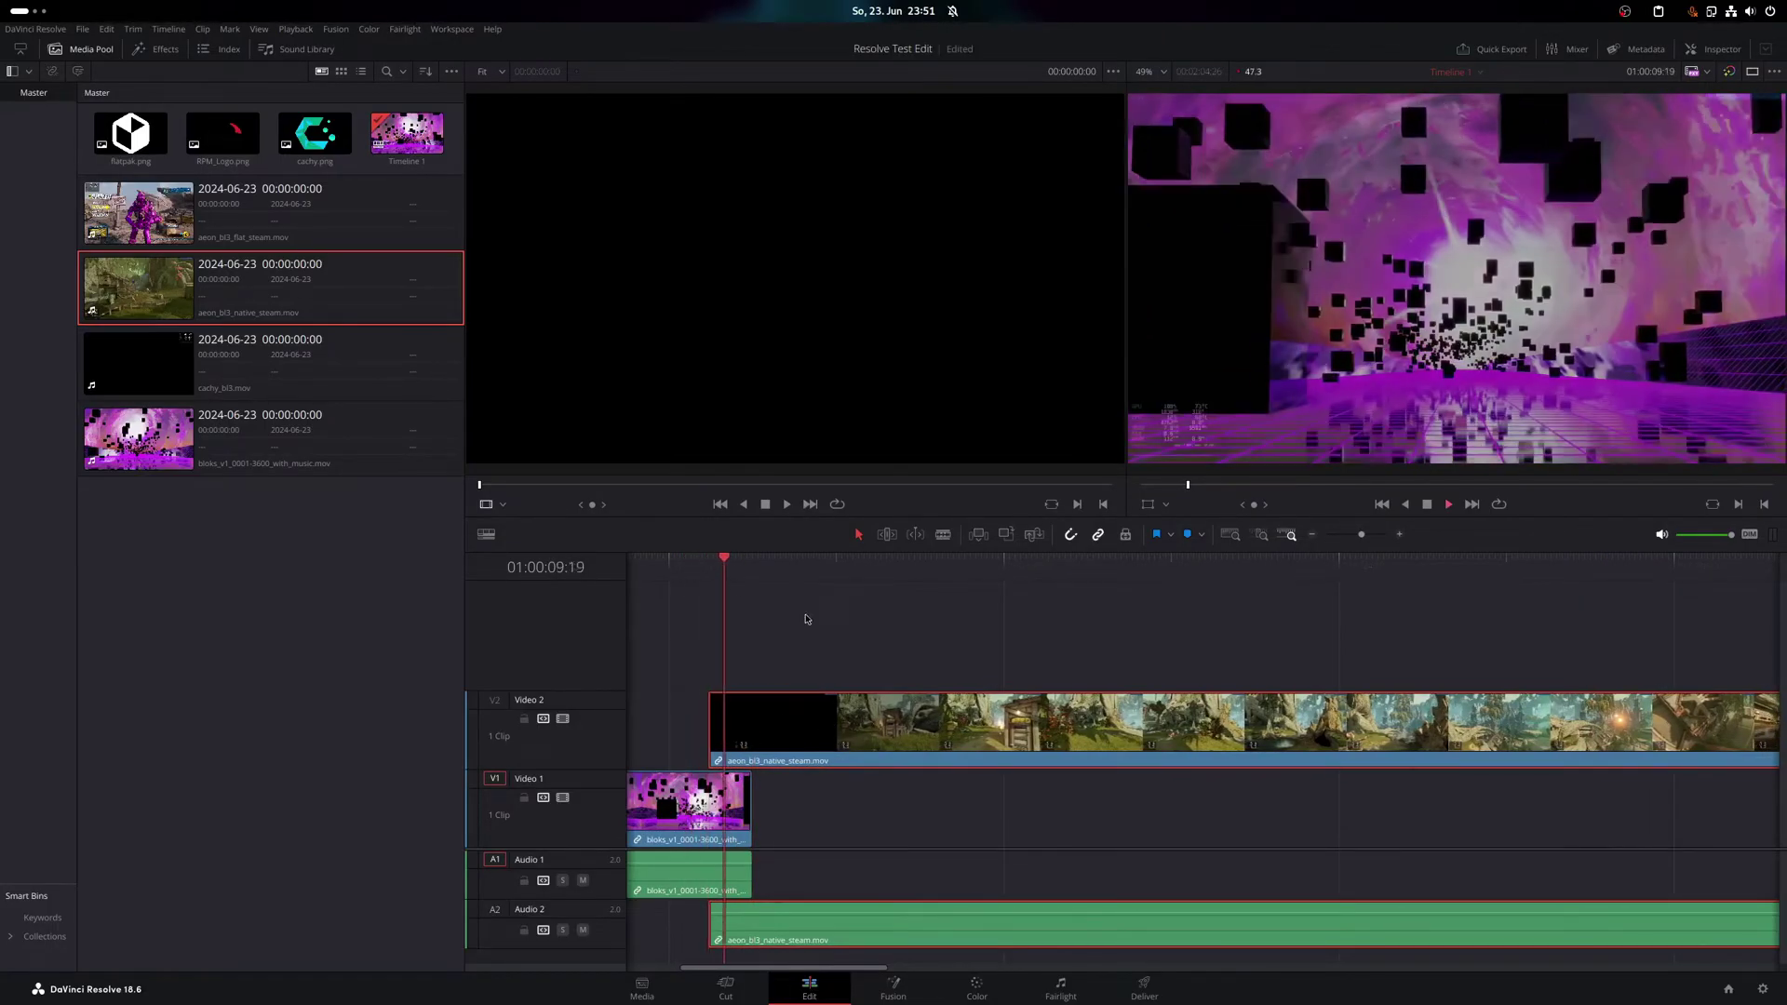
Stack the aeon_bl3_flat_steam clip from the Media Pool onto a new Video 3 track
left_click(362, 282)
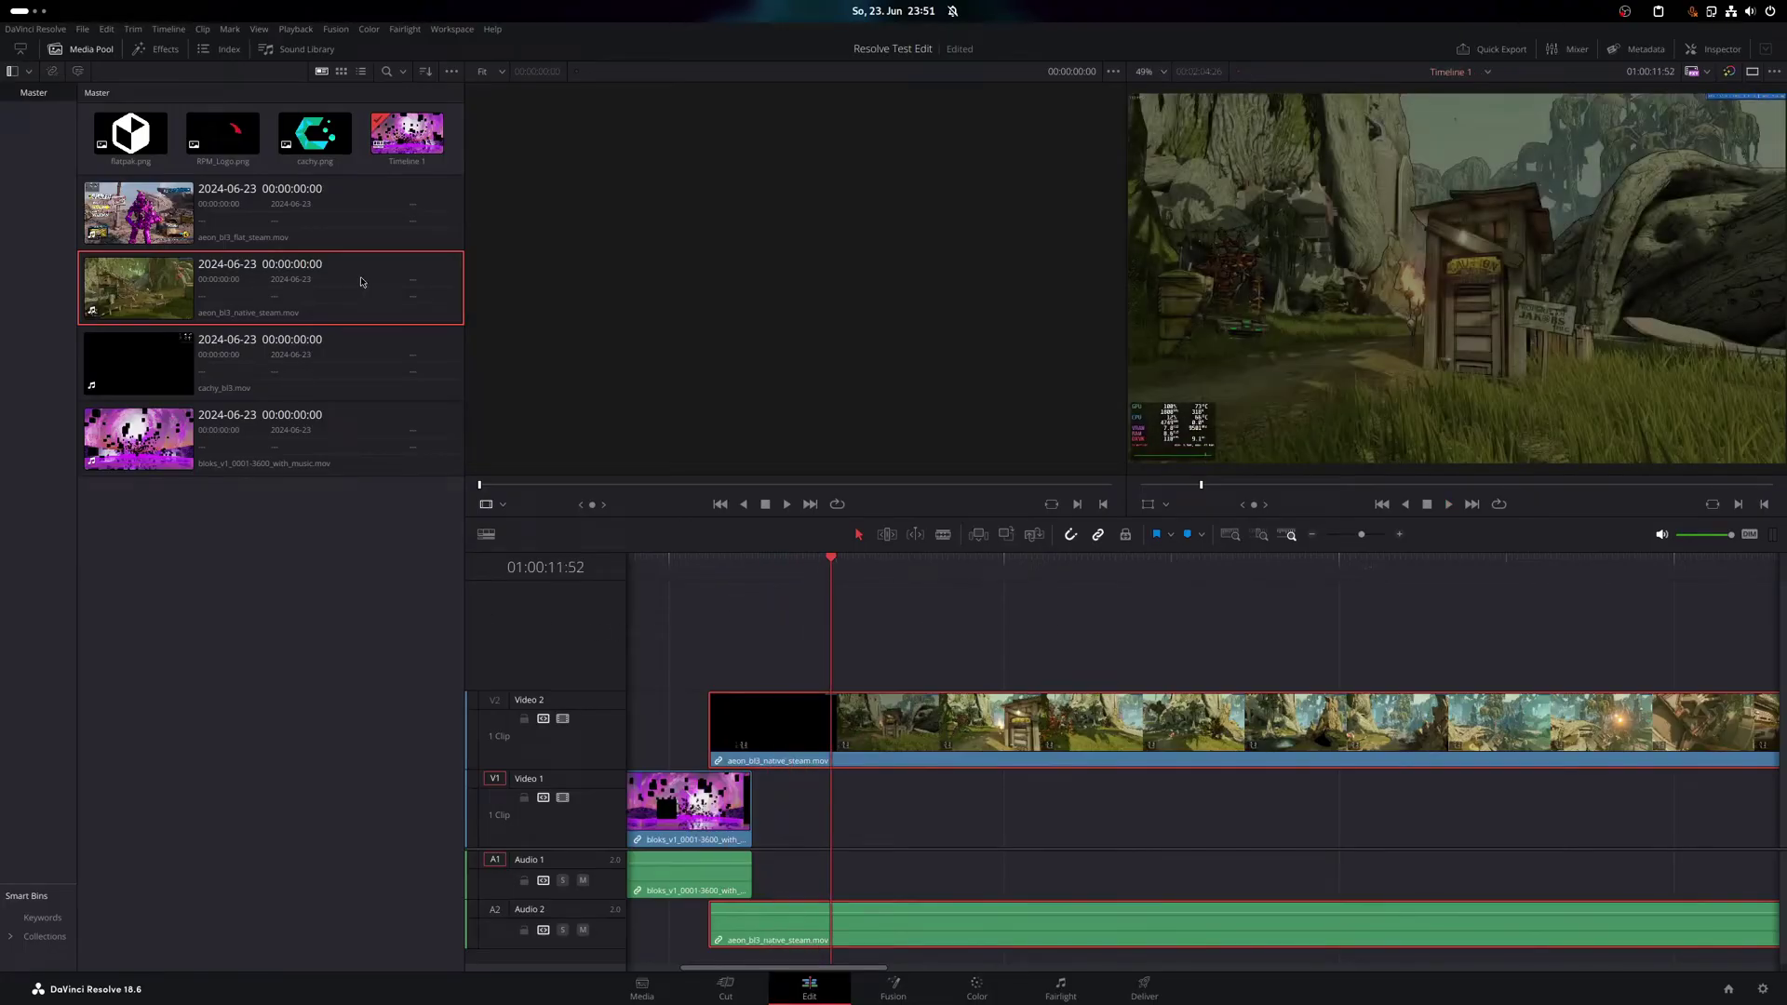
left_click(316, 214)
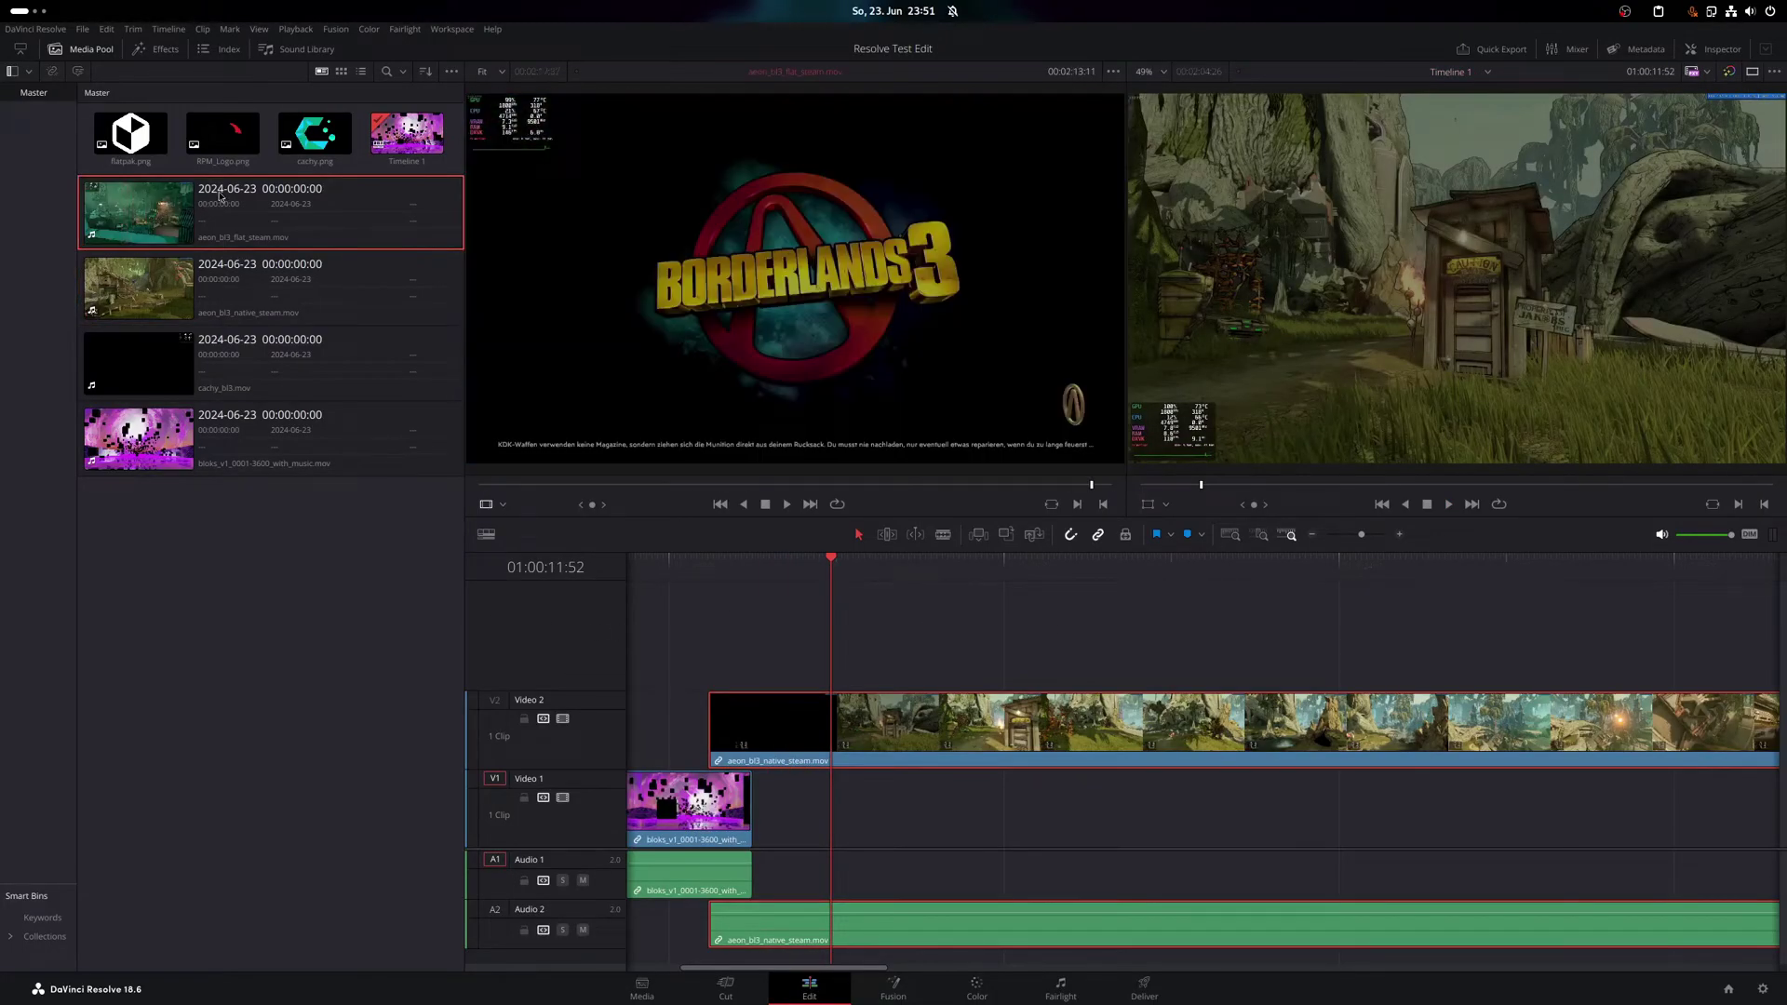
left_click_drag(316, 214, 716, 668)
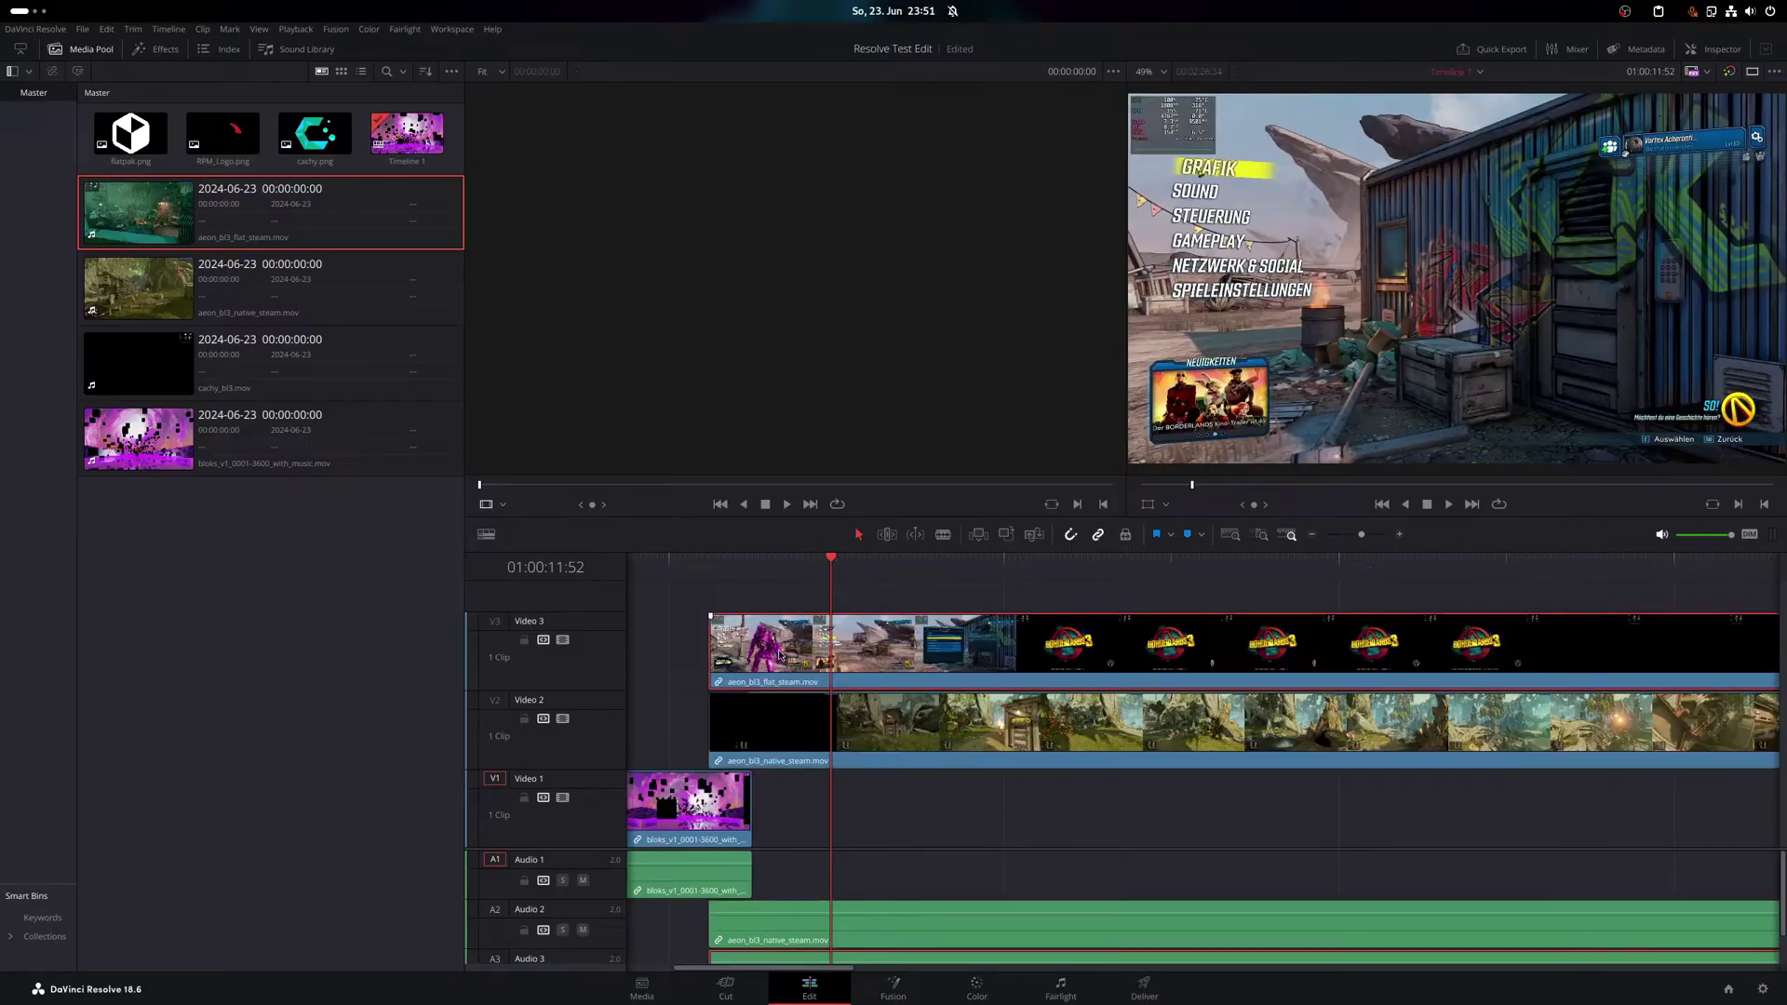
Mute the Audio 3 flat-steam audio and move the playhead to about 01:00:30
right_click(771, 937)
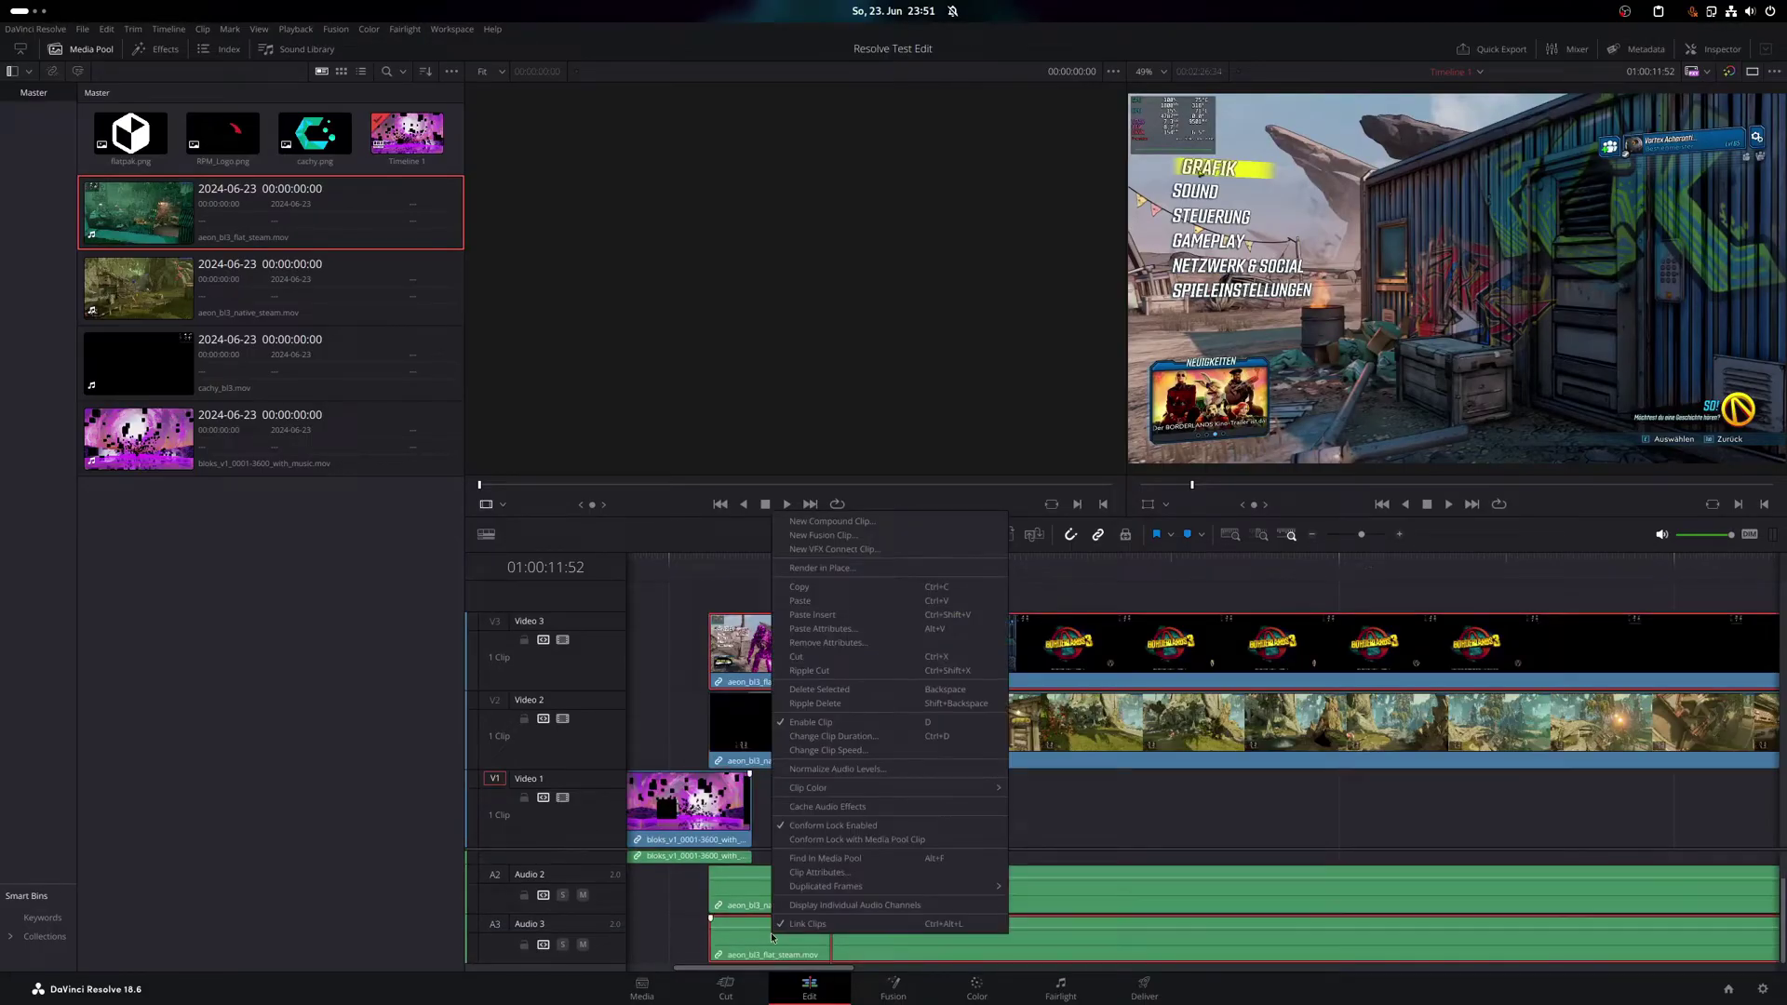
left_click(820, 940)
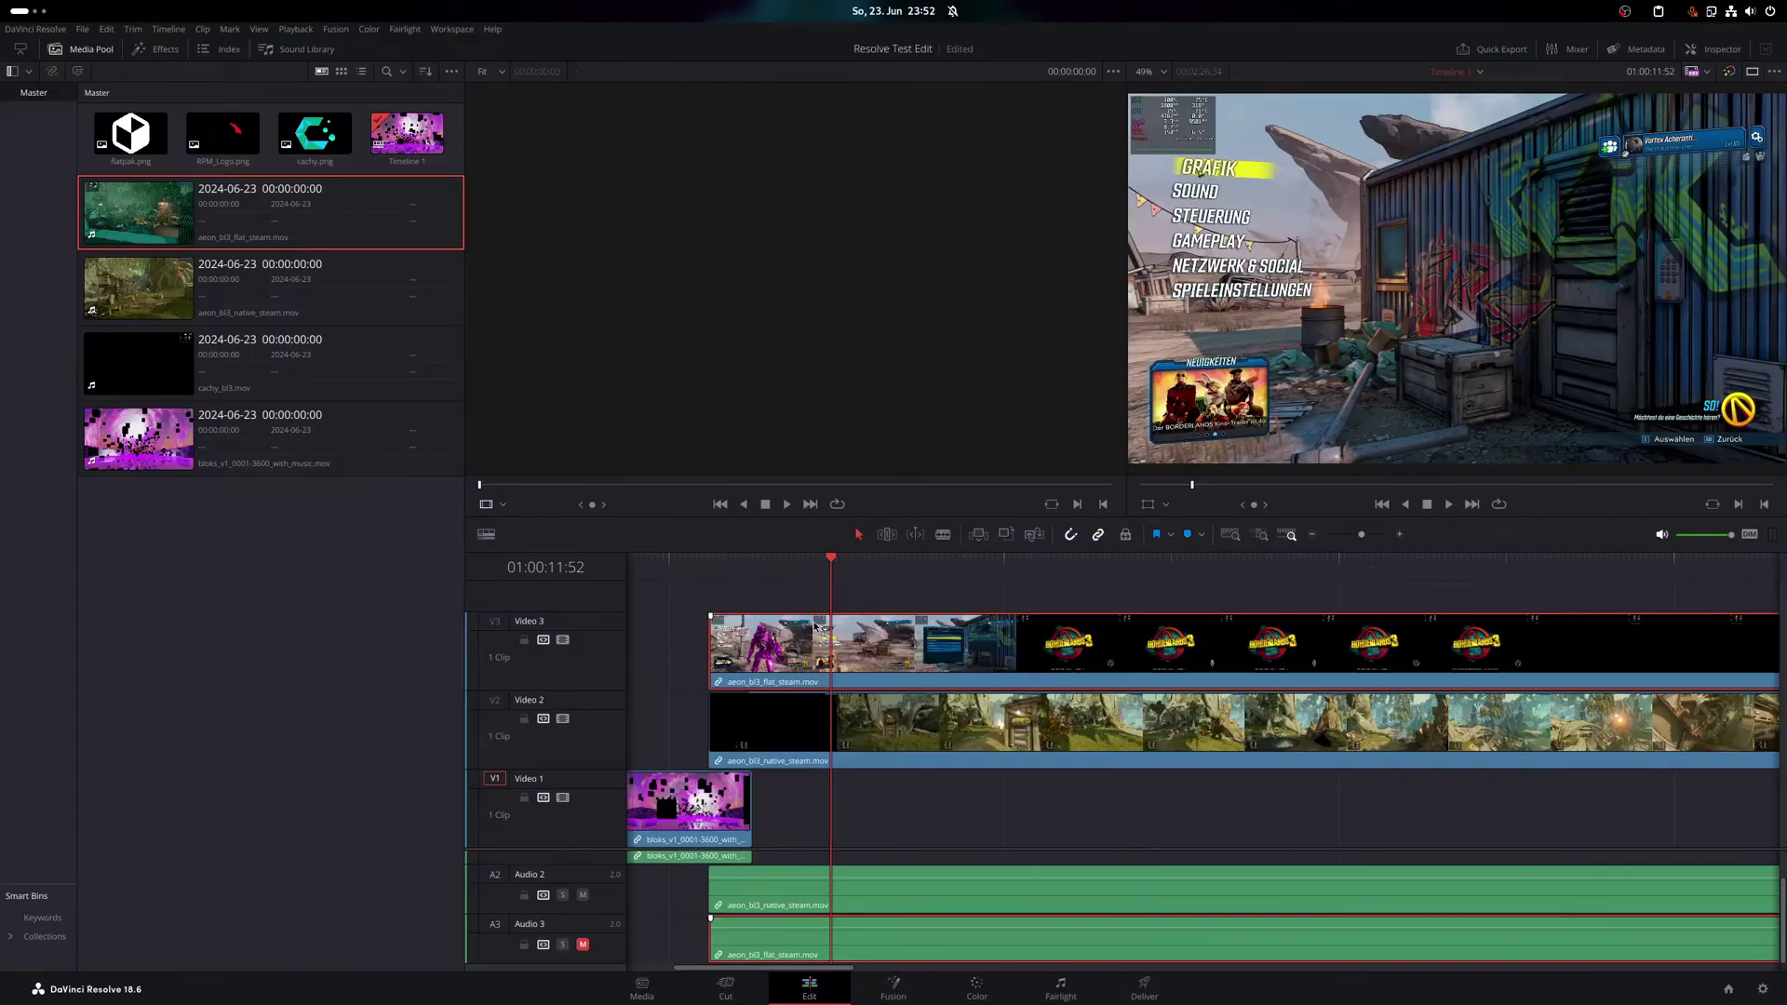
left_click_drag(831, 558, 1624, 594)
scroll(1252, 605, "right", 5)
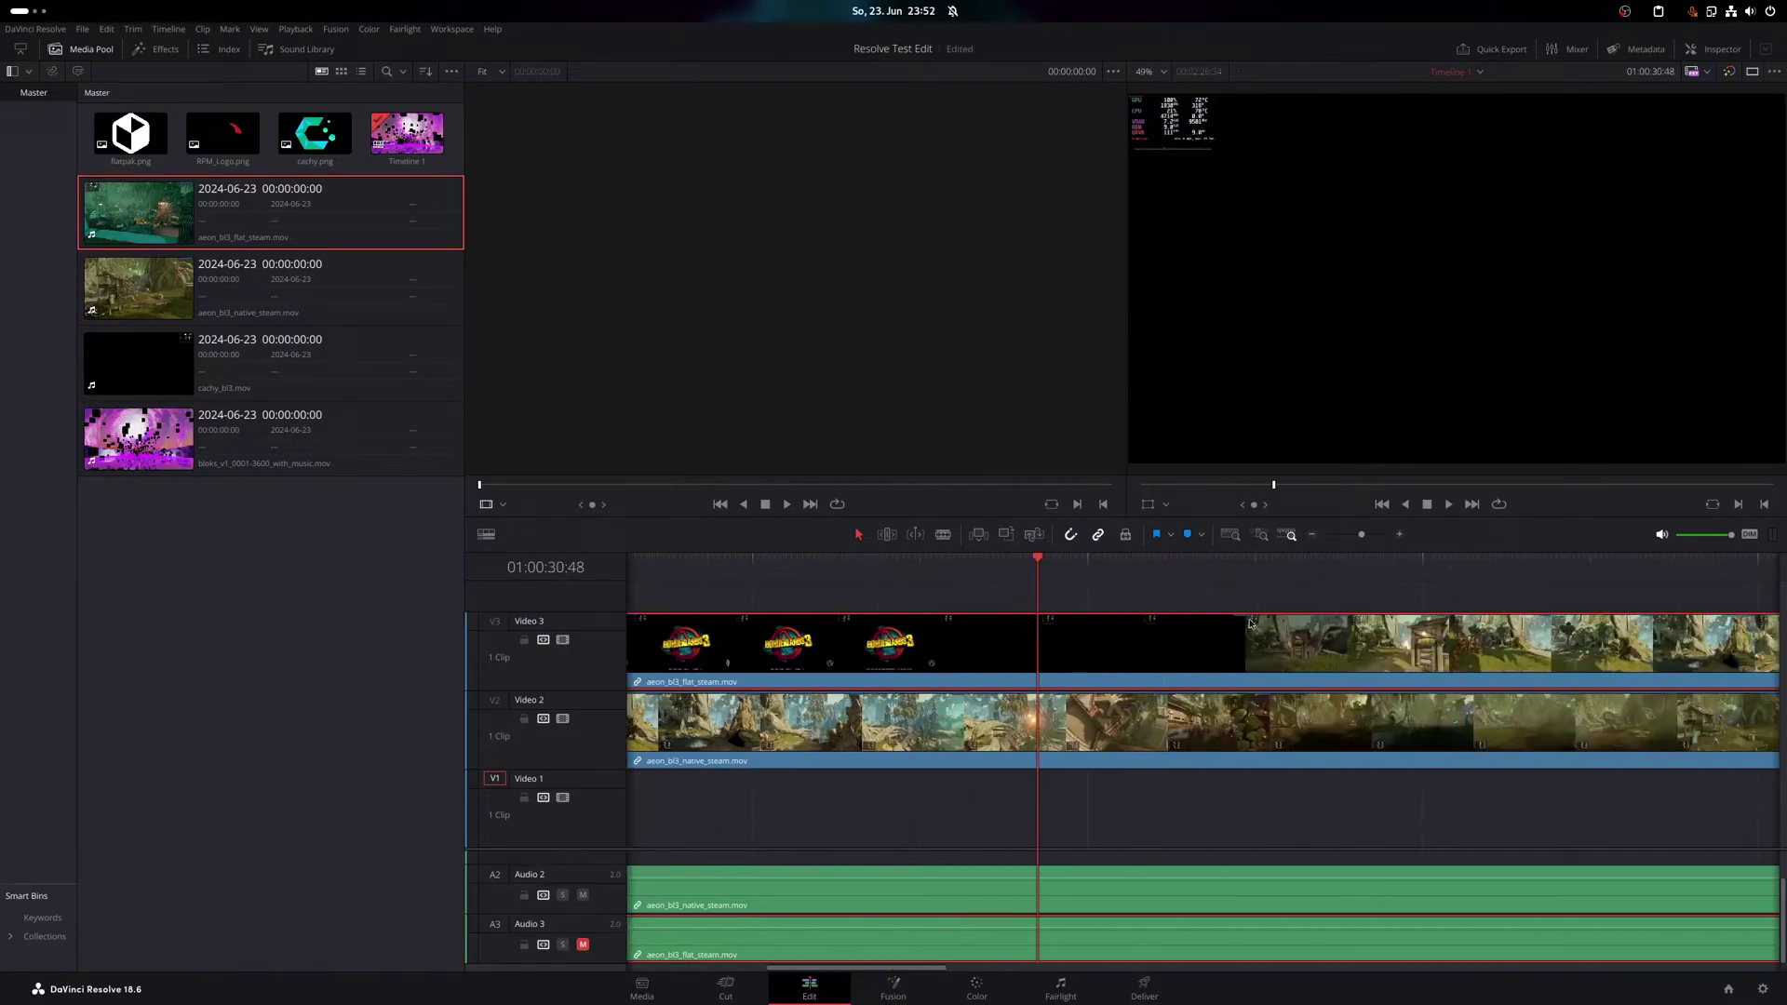
Play the edit from 01:00:30, then import the cachy_bl3 gameplay video into the Media Pool
key("space")
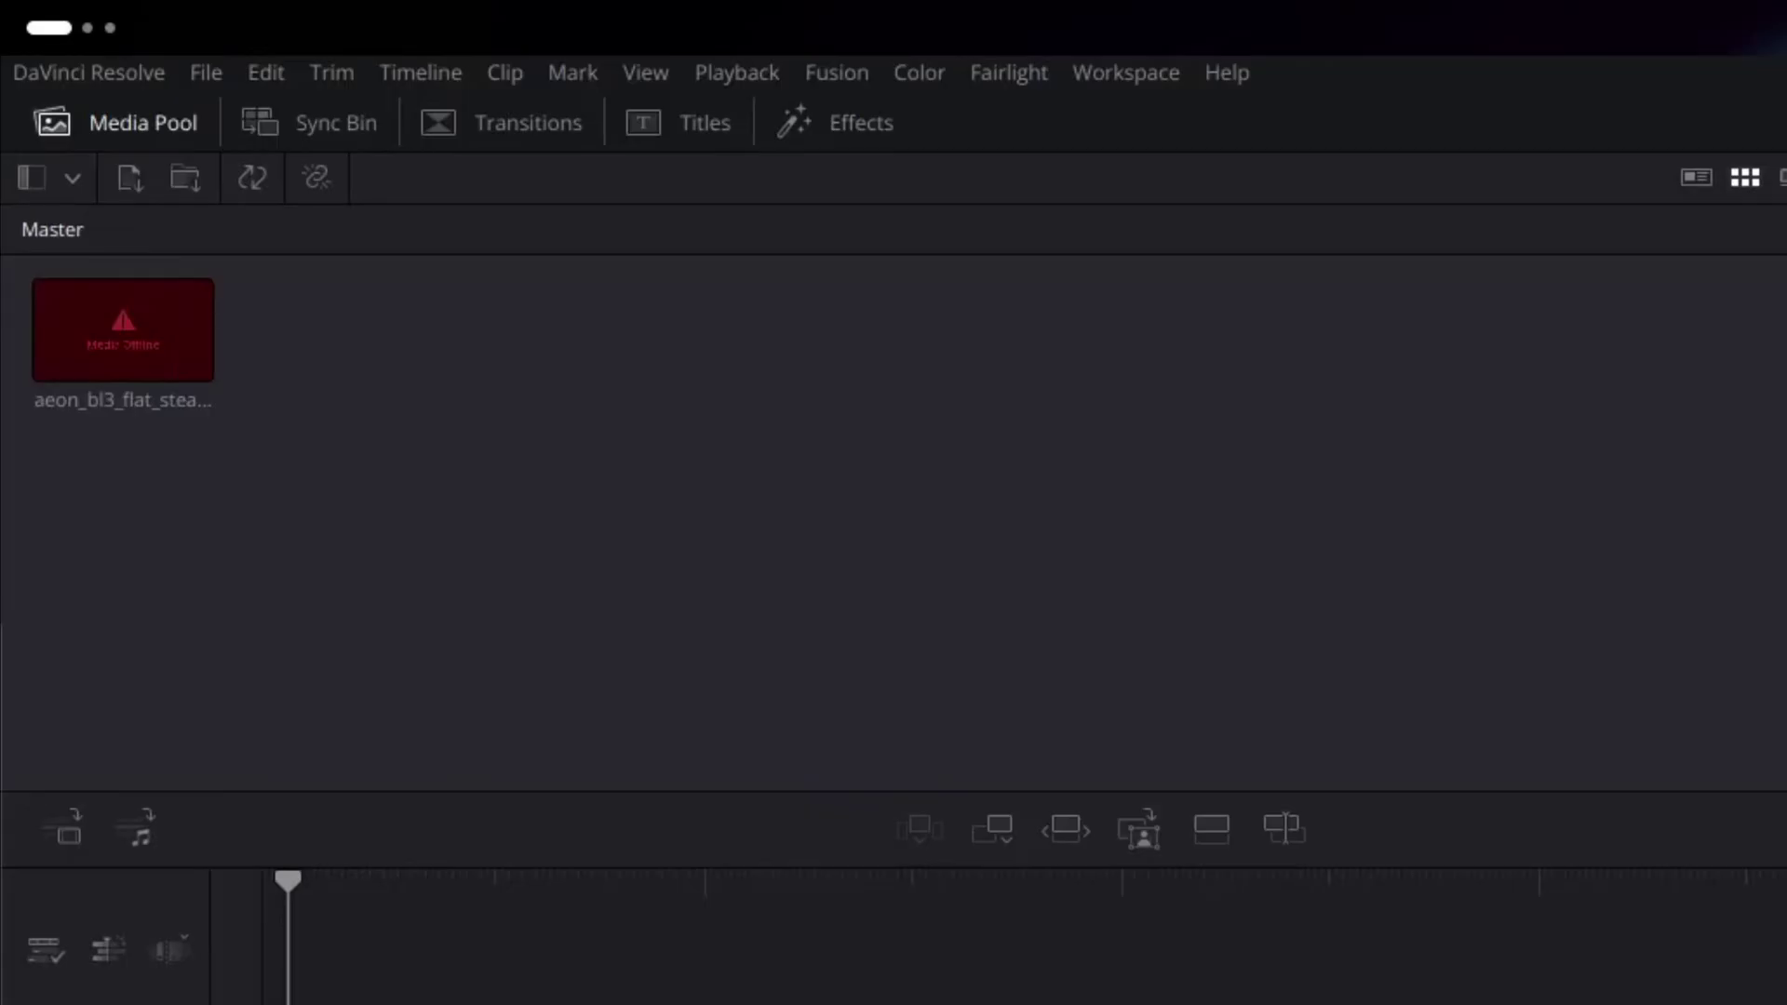
left_click_drag(558, 735, 444, 340)
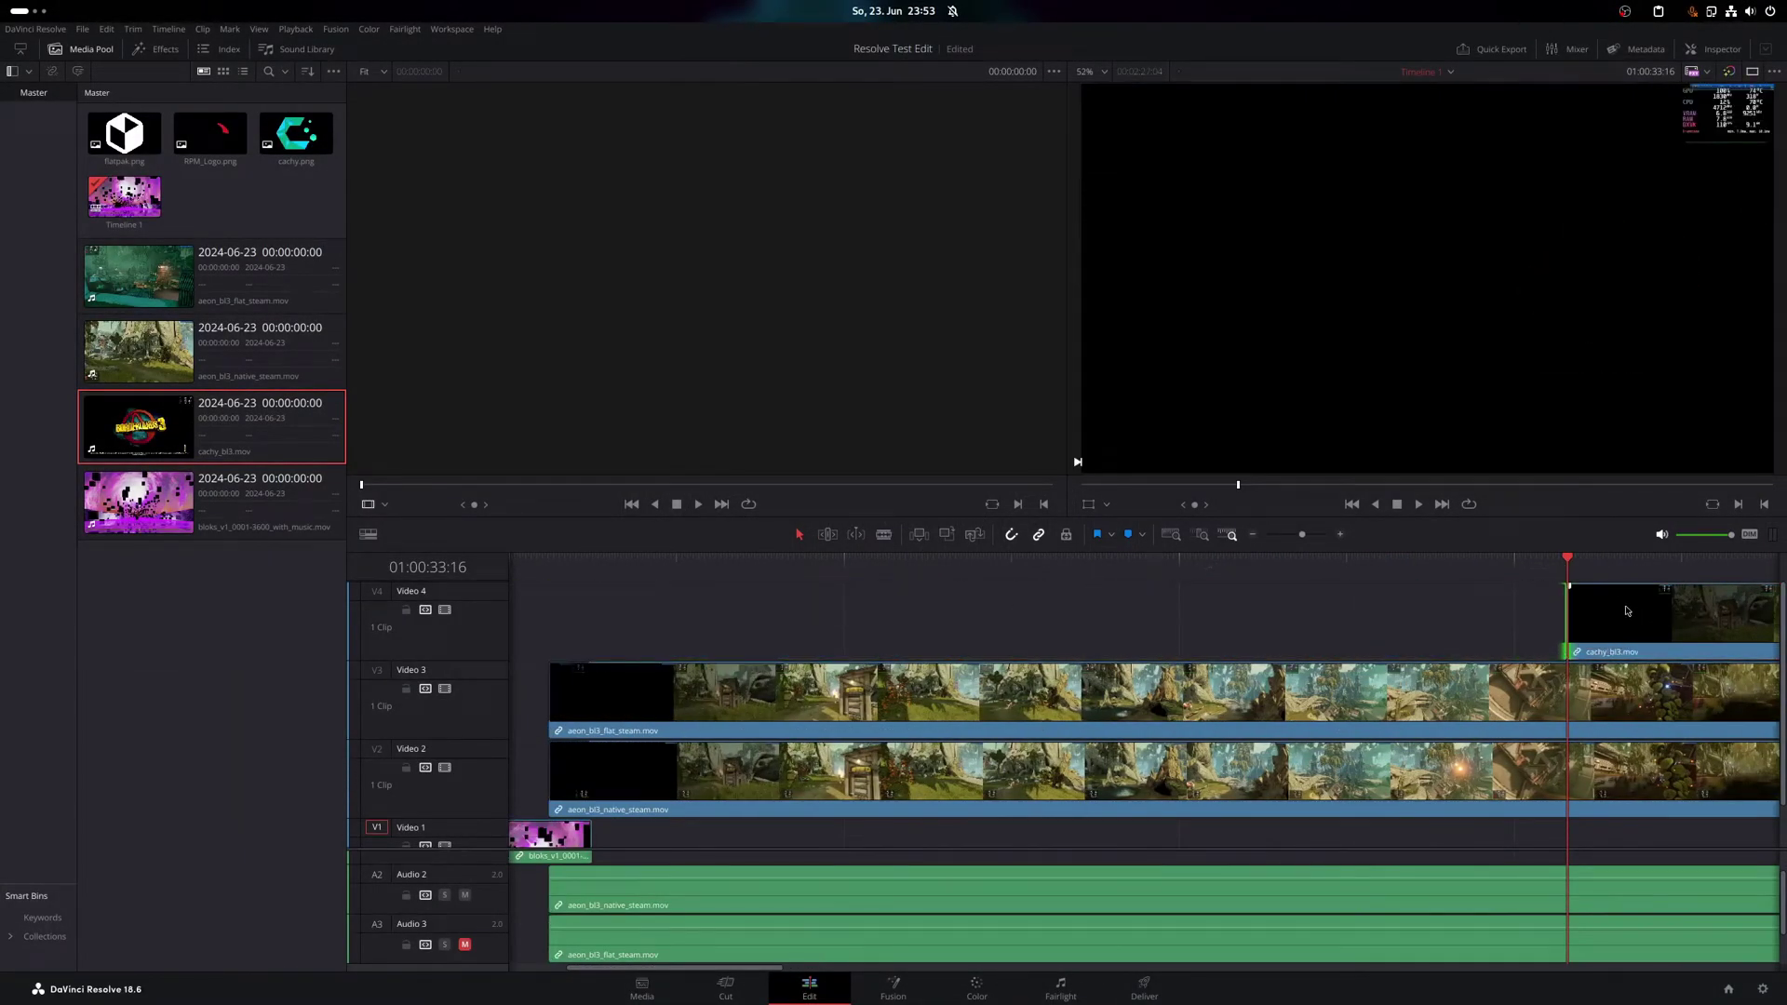
Move the cachy_bl3 clip on Video 4 back to the timeline start
left_click_drag(1626, 610, 608, 610)
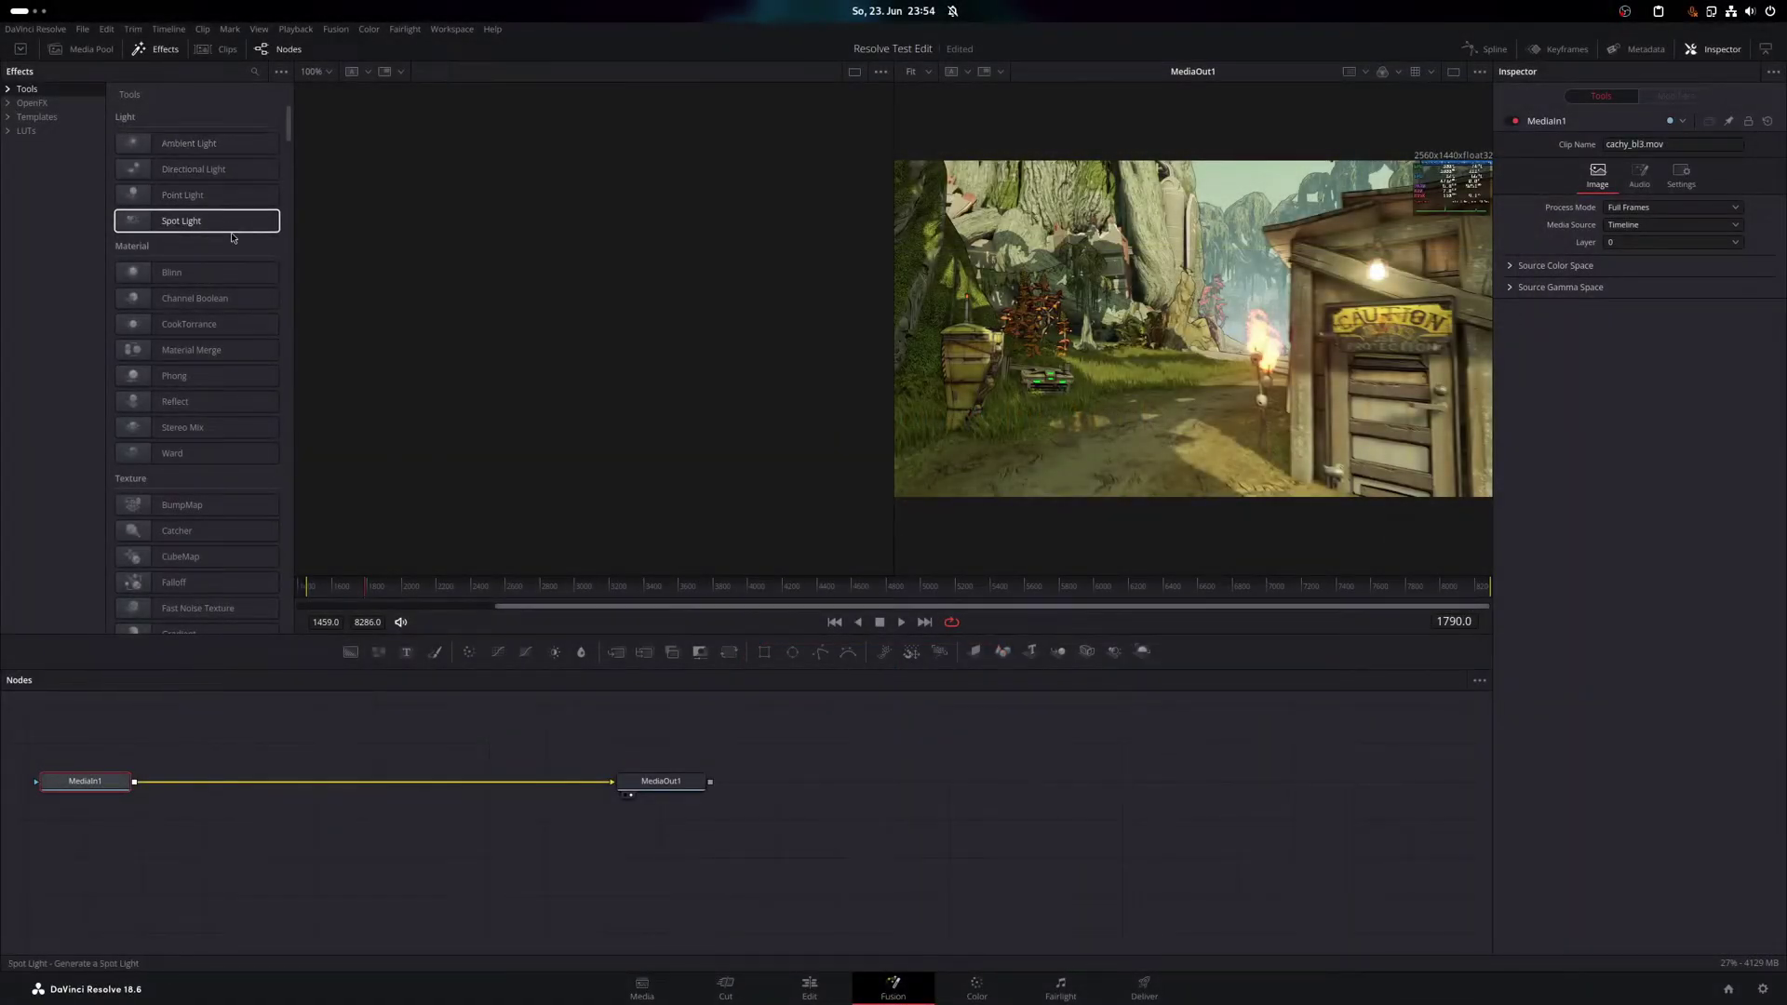
Browse the Fusion Effects Tools list through Texture, 3D, Blur and ColorFX
scroll(226, 279, "down", 2)
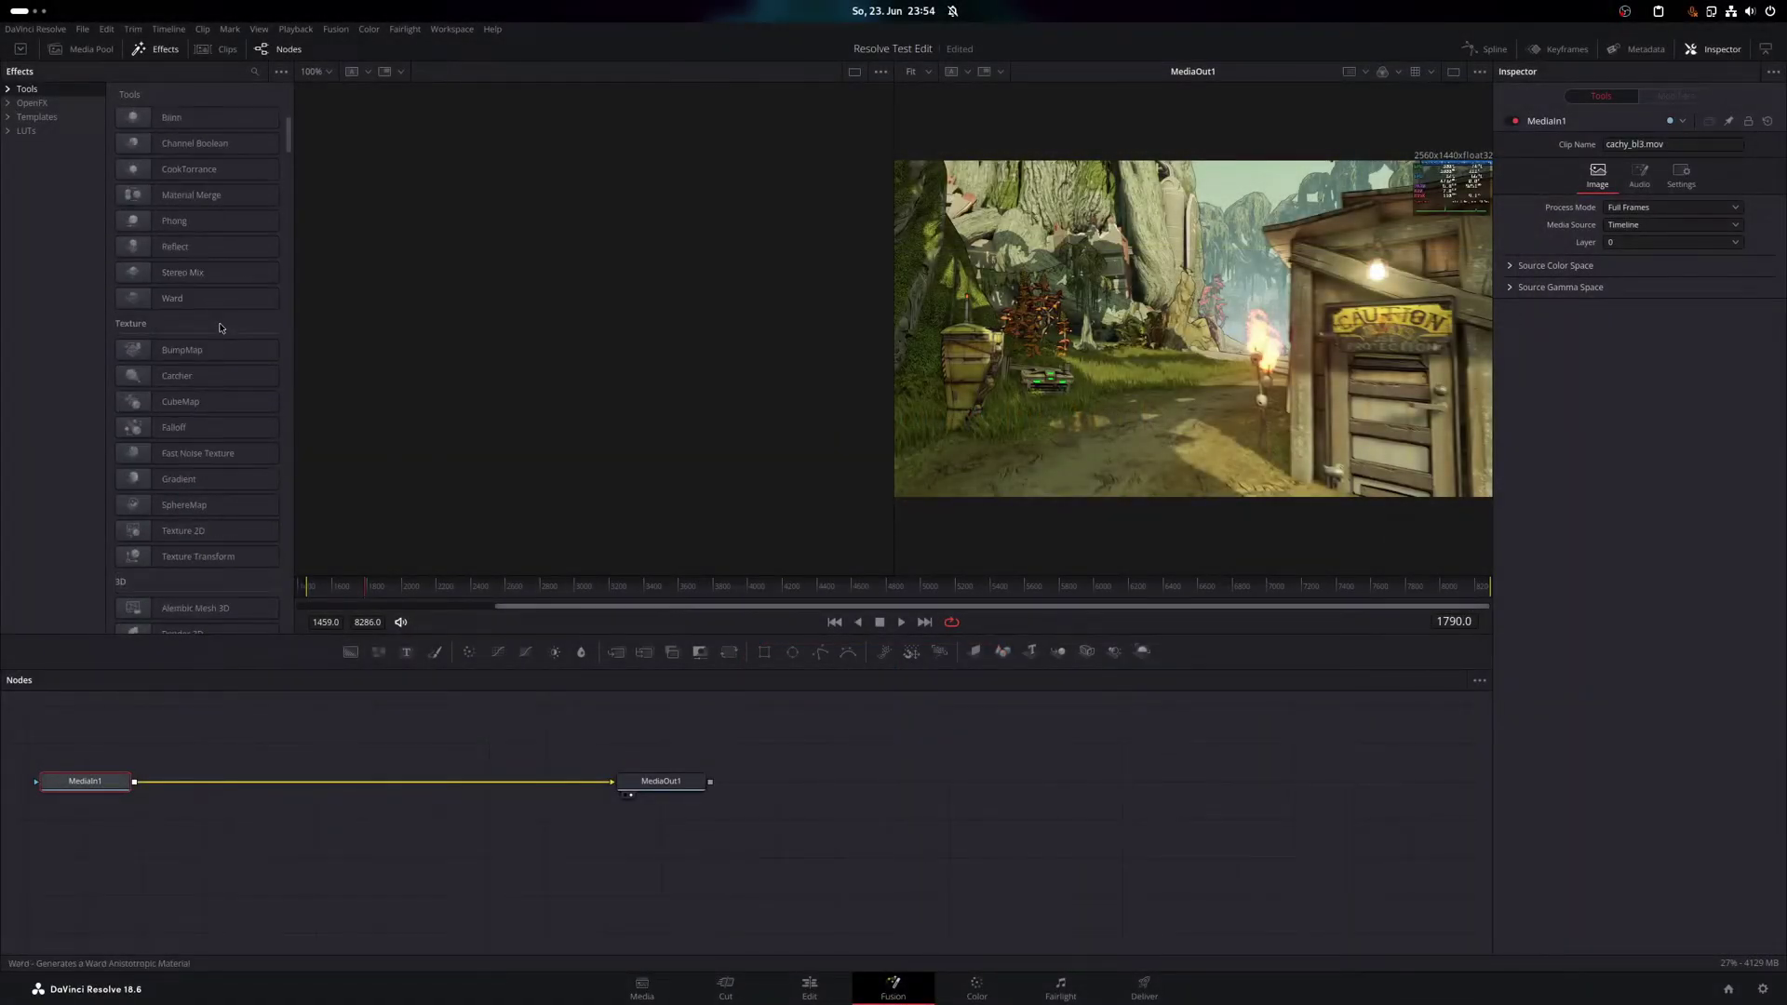
scroll(216, 389, "down", 15)
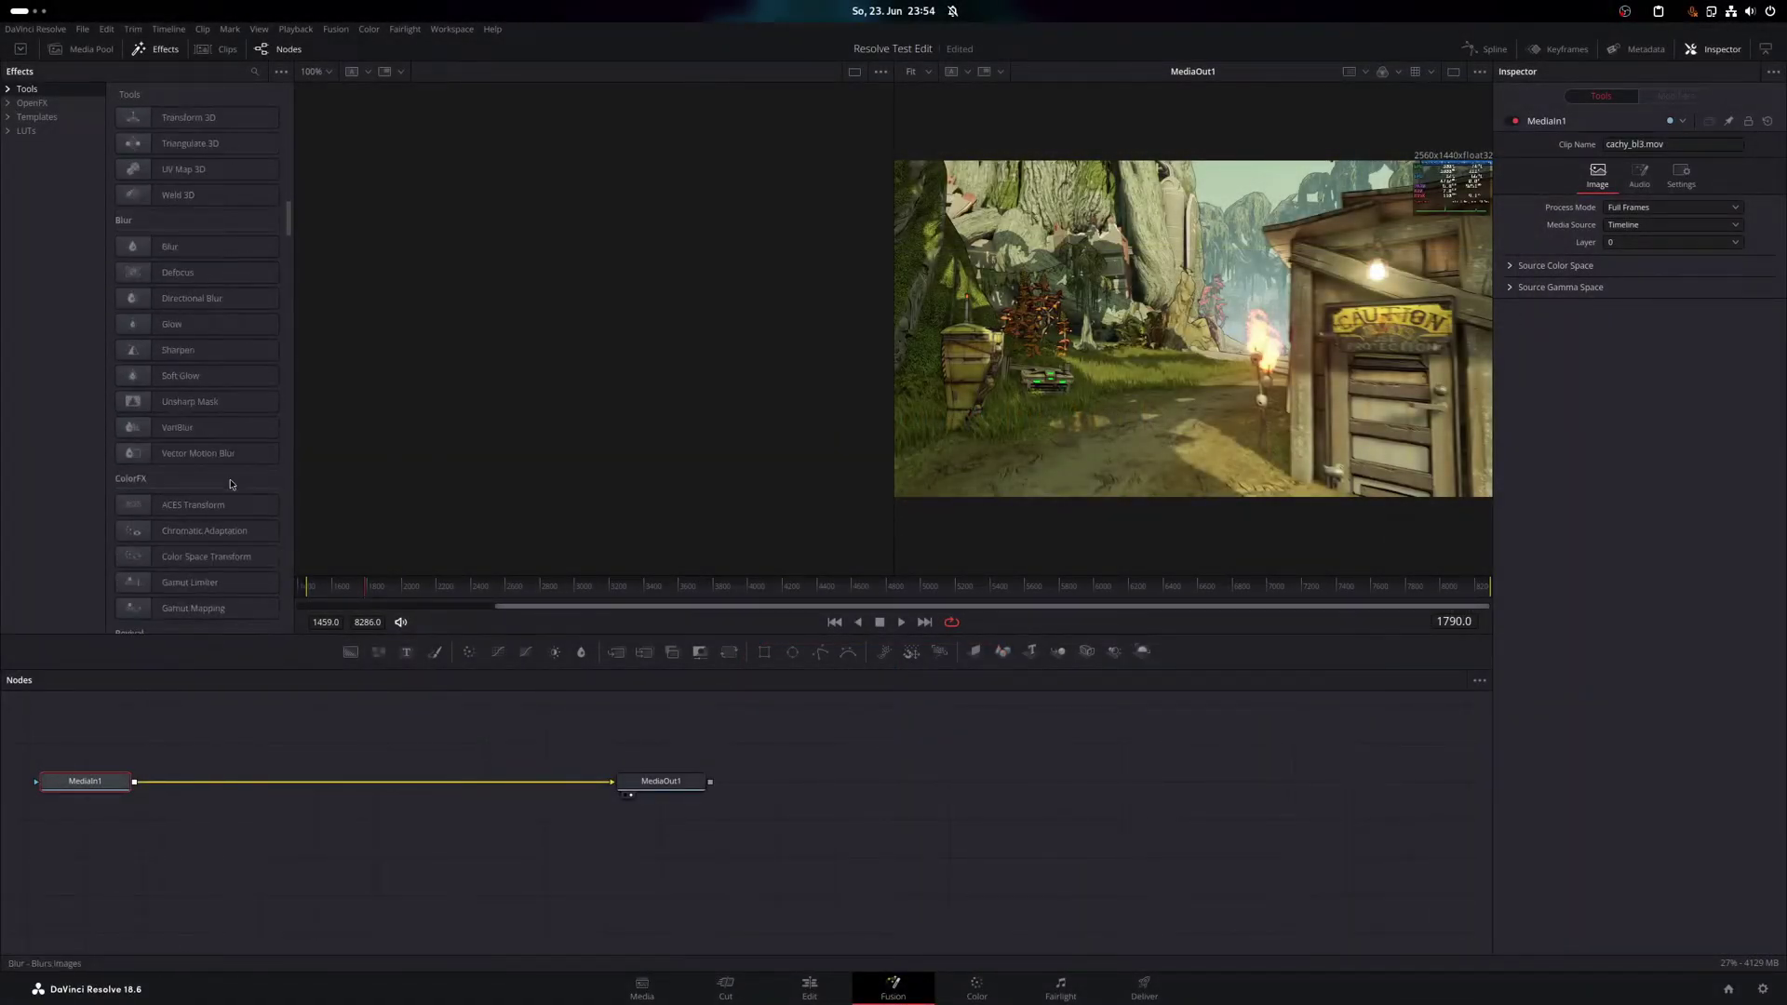
scroll(205, 525, "down", 2)
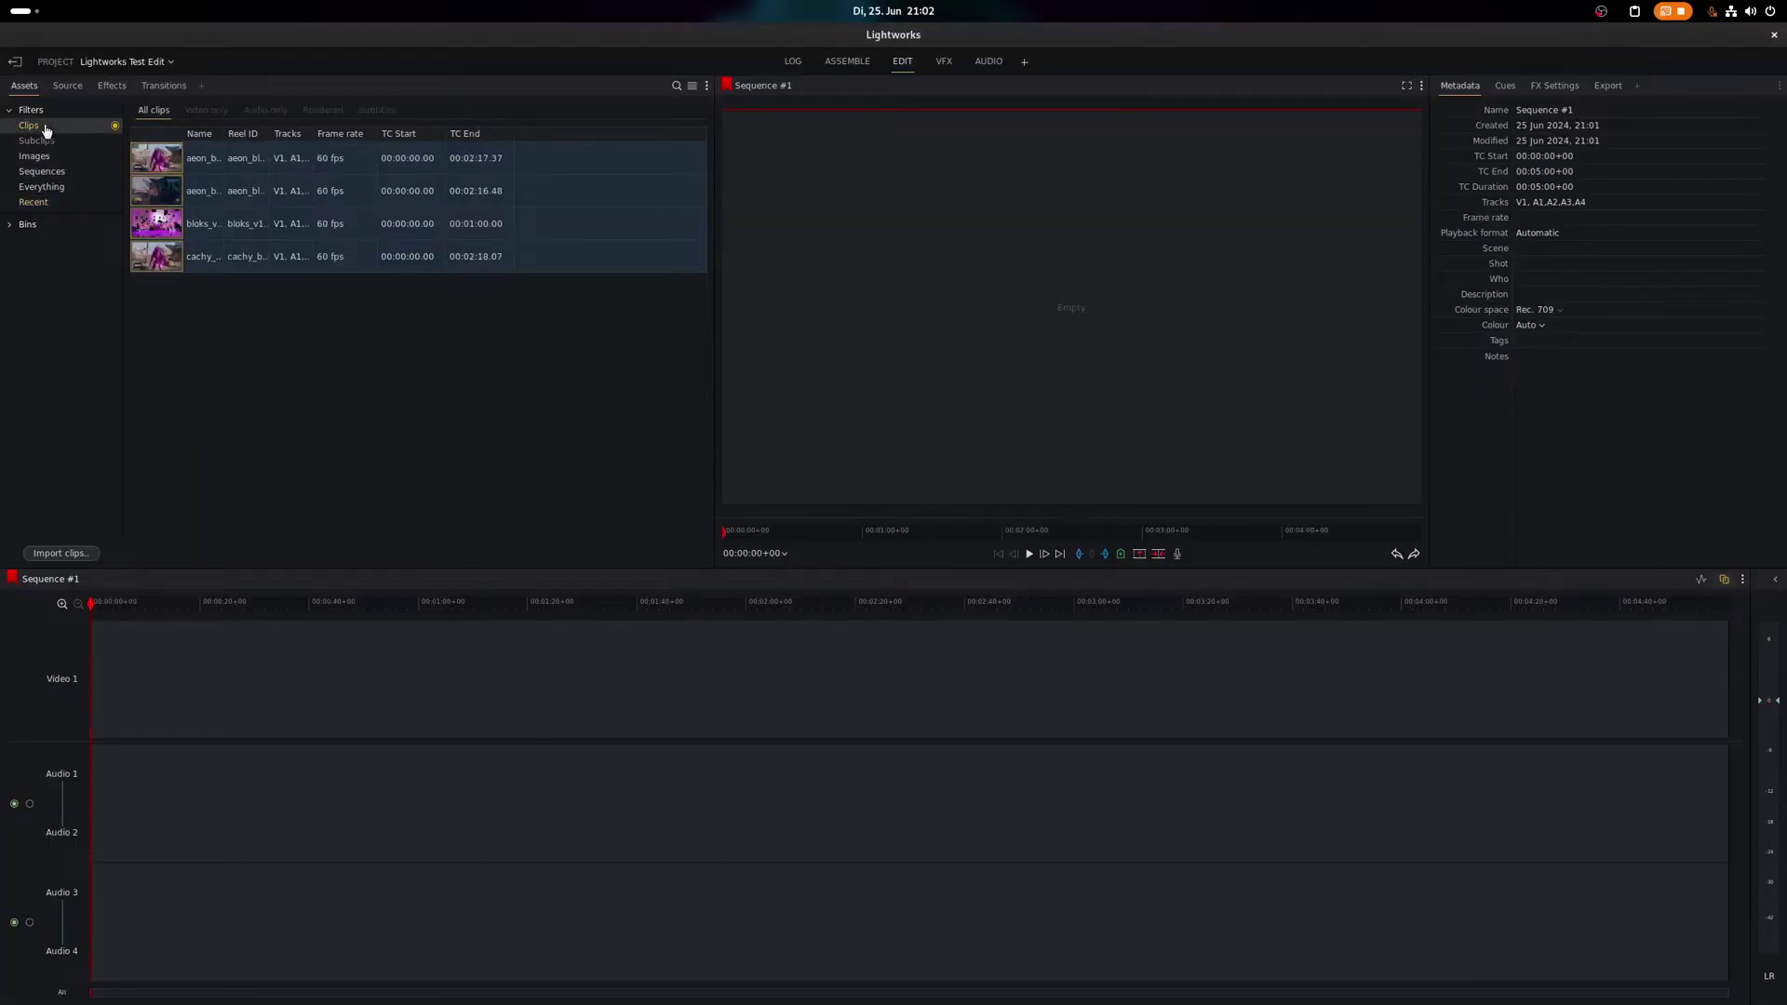
Set the Assets filter to Everything so all clips and the sequence are listed
left_click(34, 155)
left_click(96, 131)
left_click(37, 158)
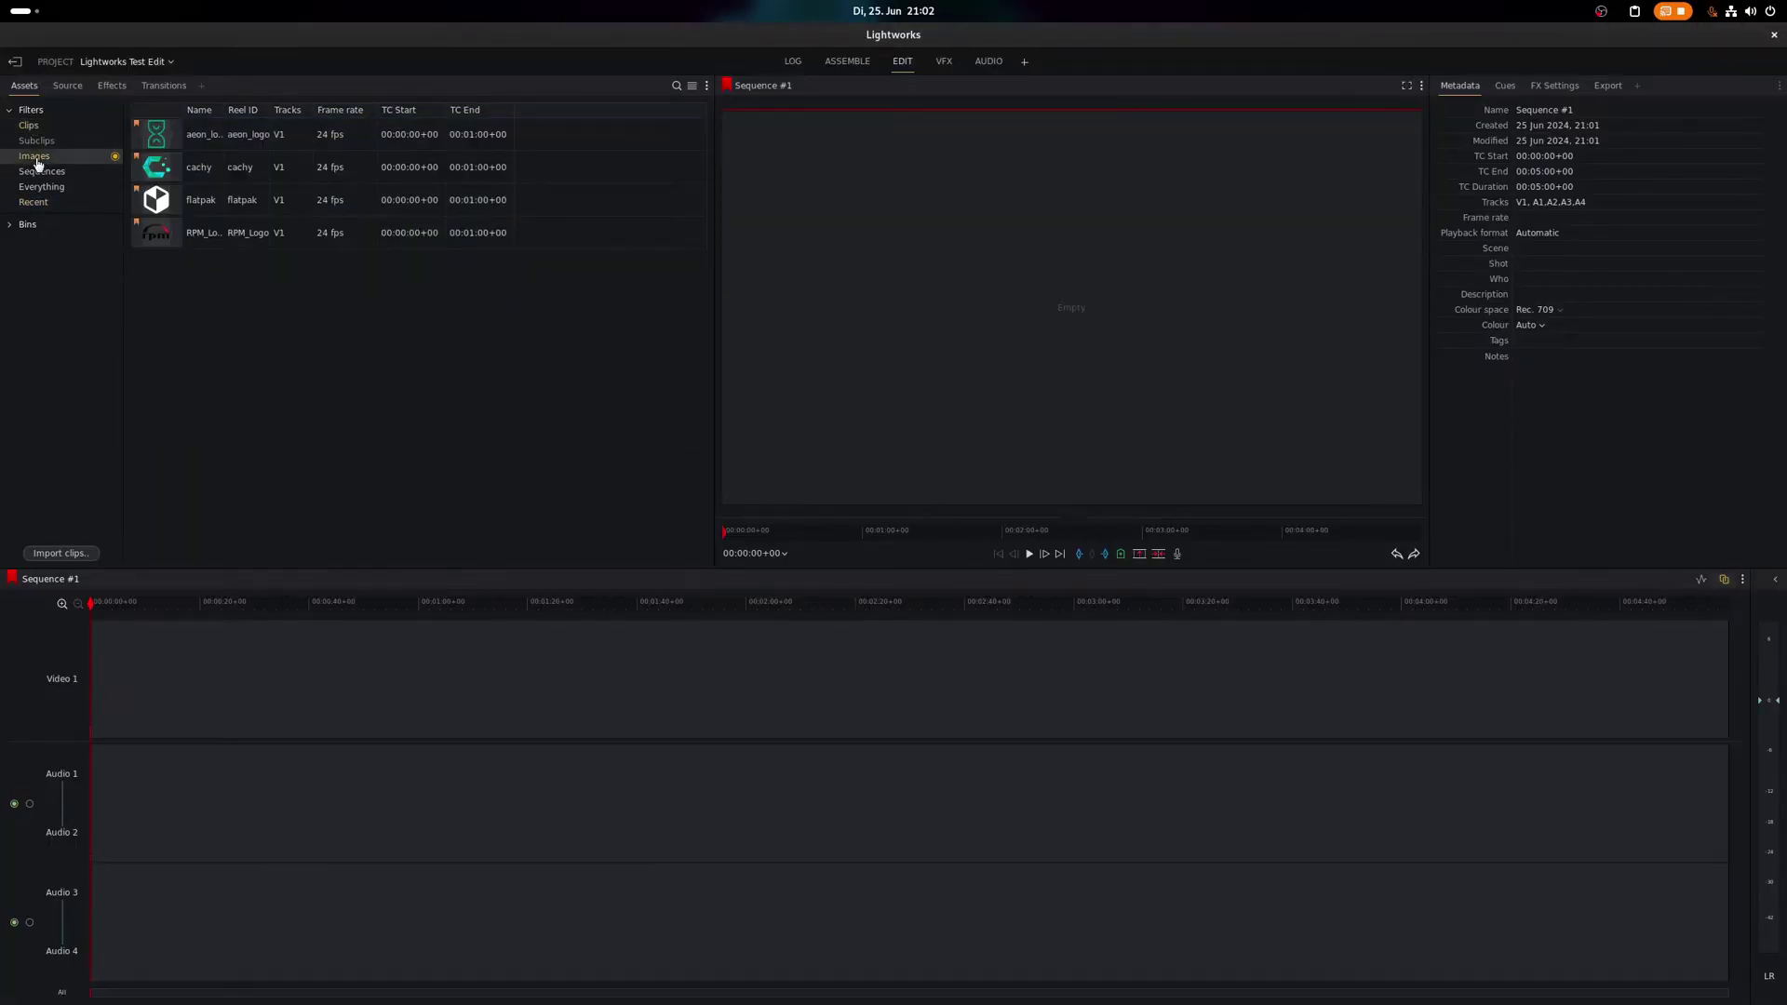
left_click(41, 186)
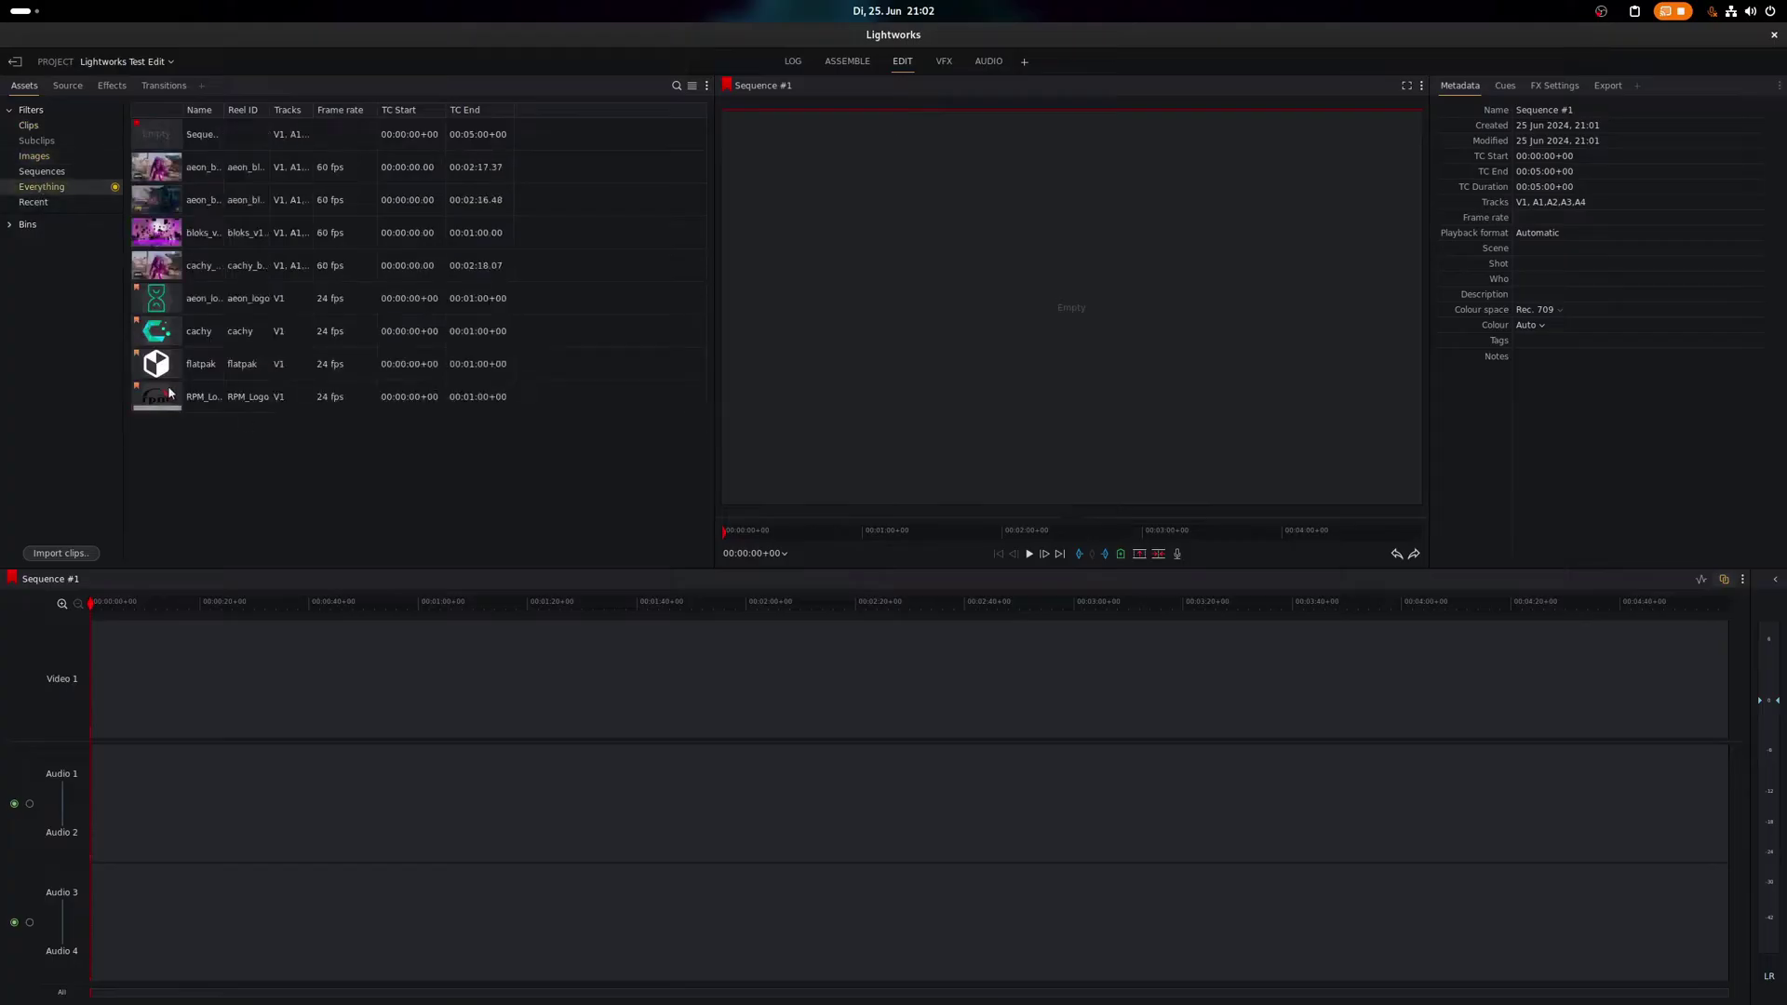
Cue the bloks clip at 00:00:10.00 and place it at the start of Sequence #1
double_click(156, 231)
left_click_drag(77, 539, 212, 532)
type("00:00:10.0")
key("Return")
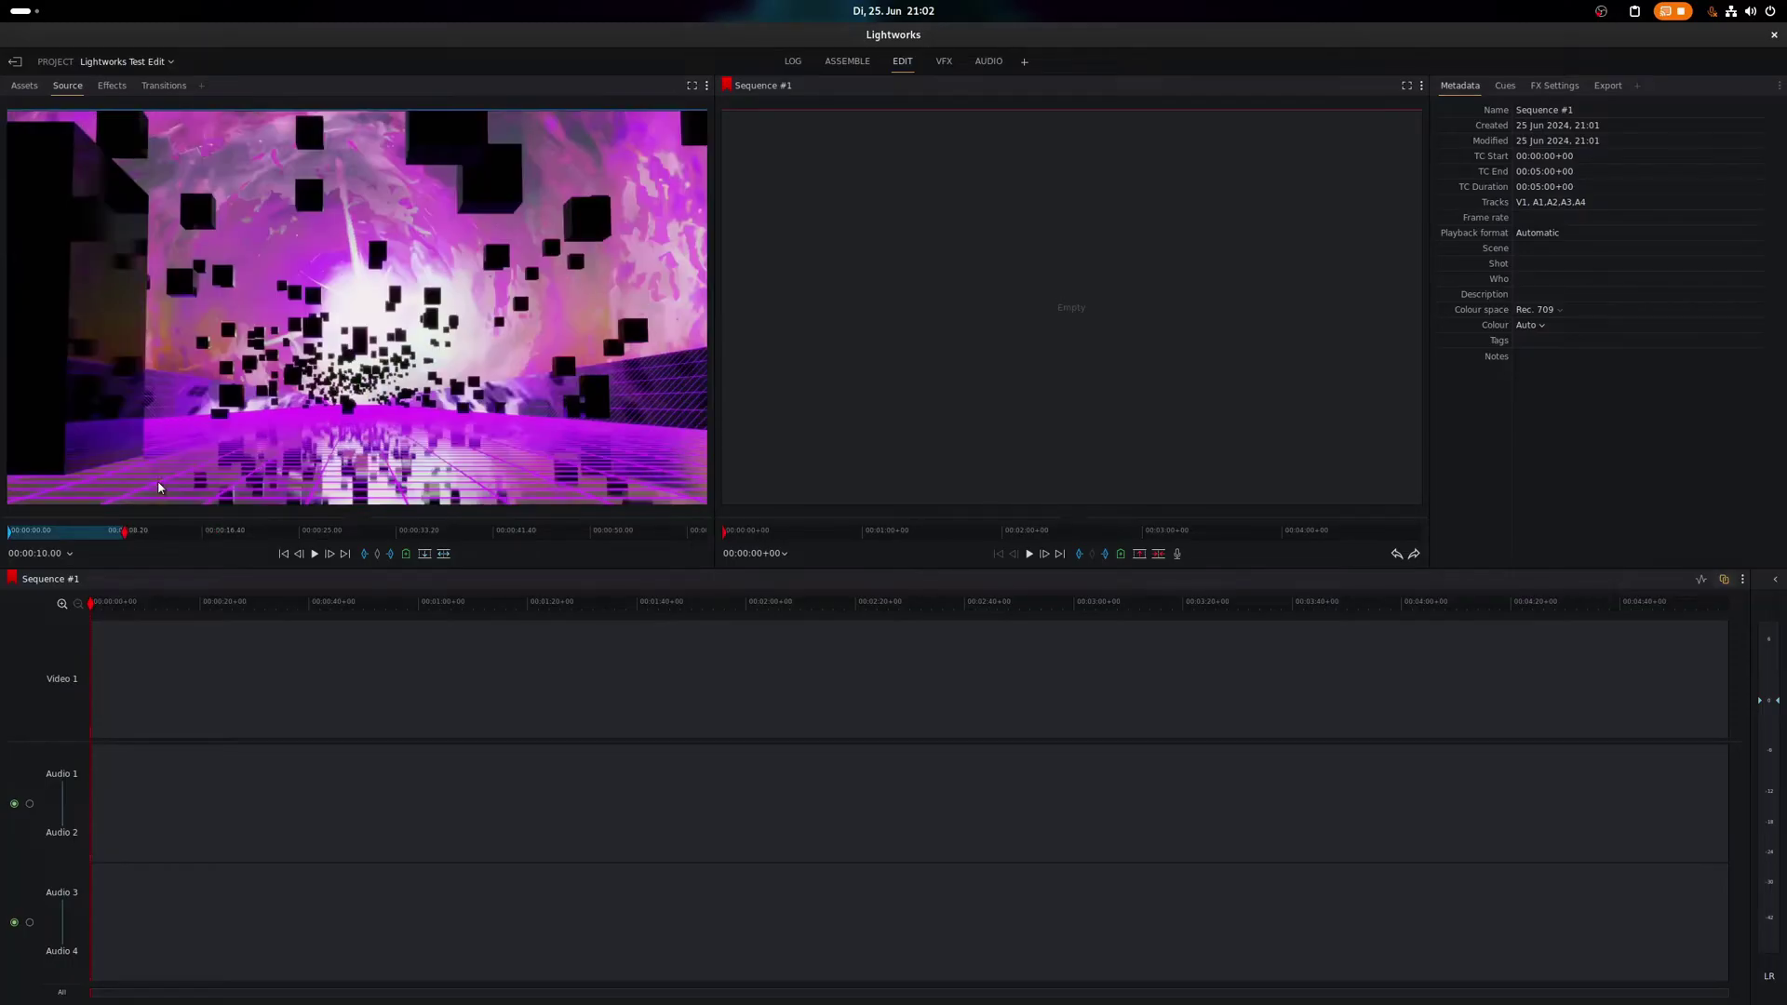
left_click_drag(244, 364, 116, 670)
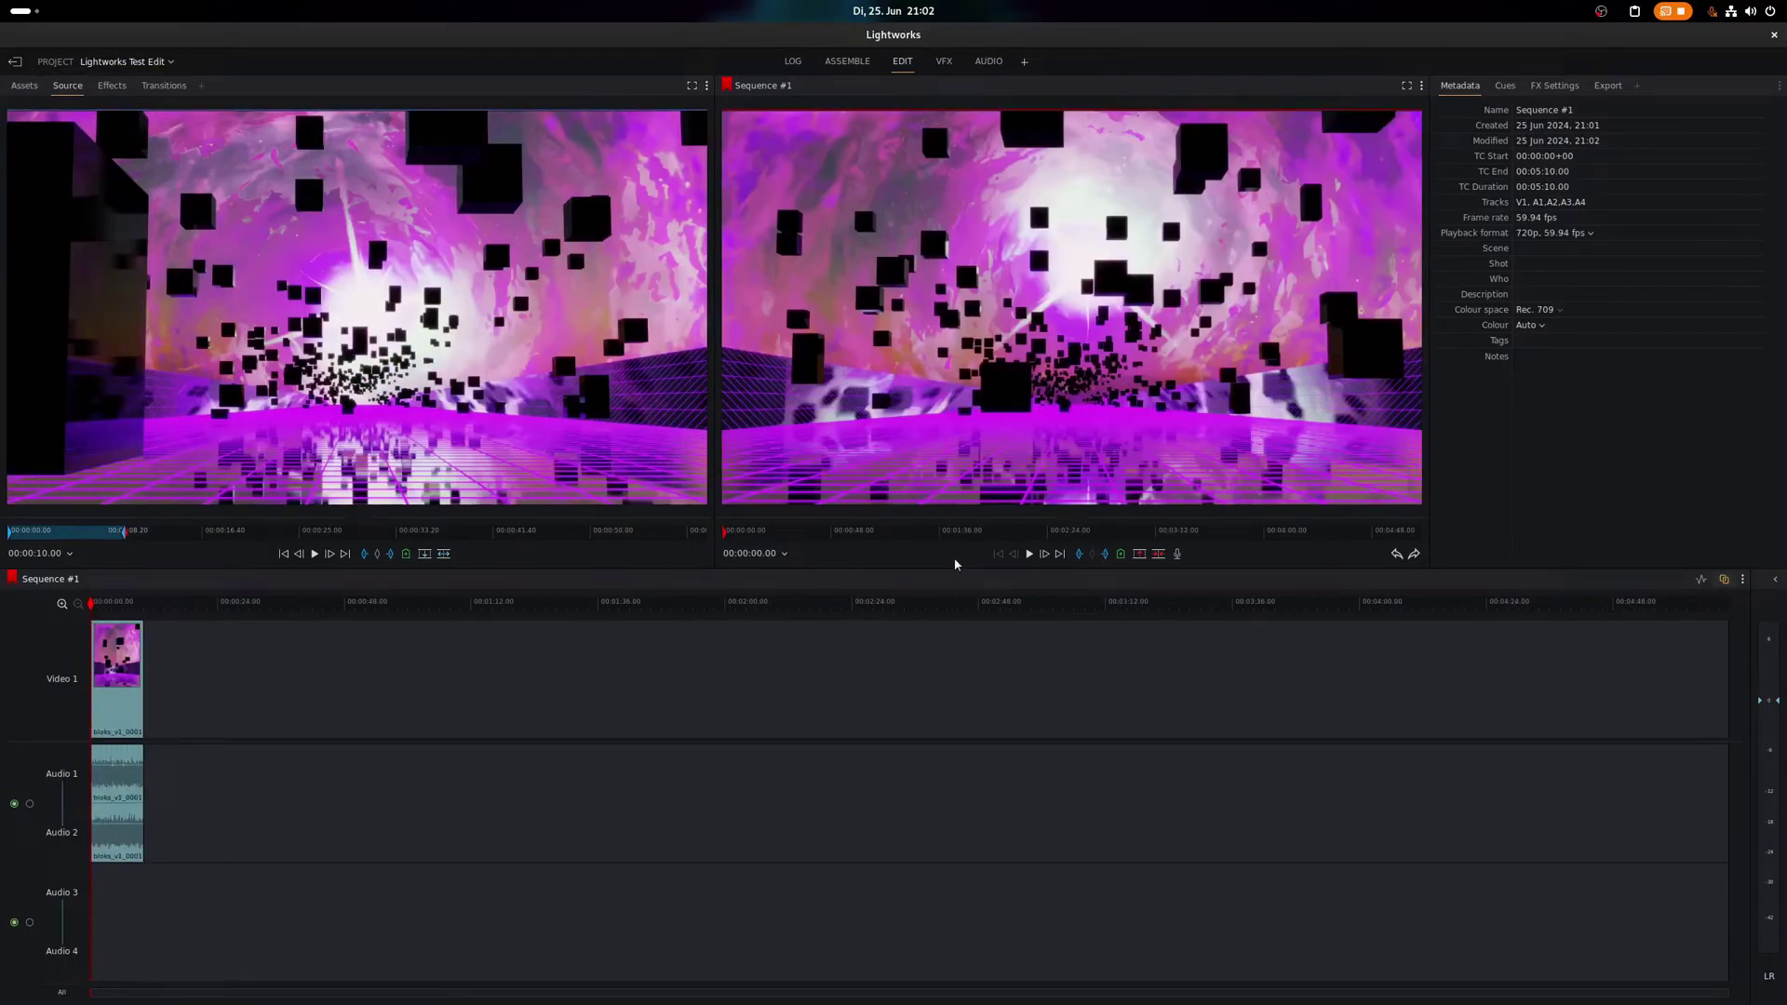
left_click(24, 85)
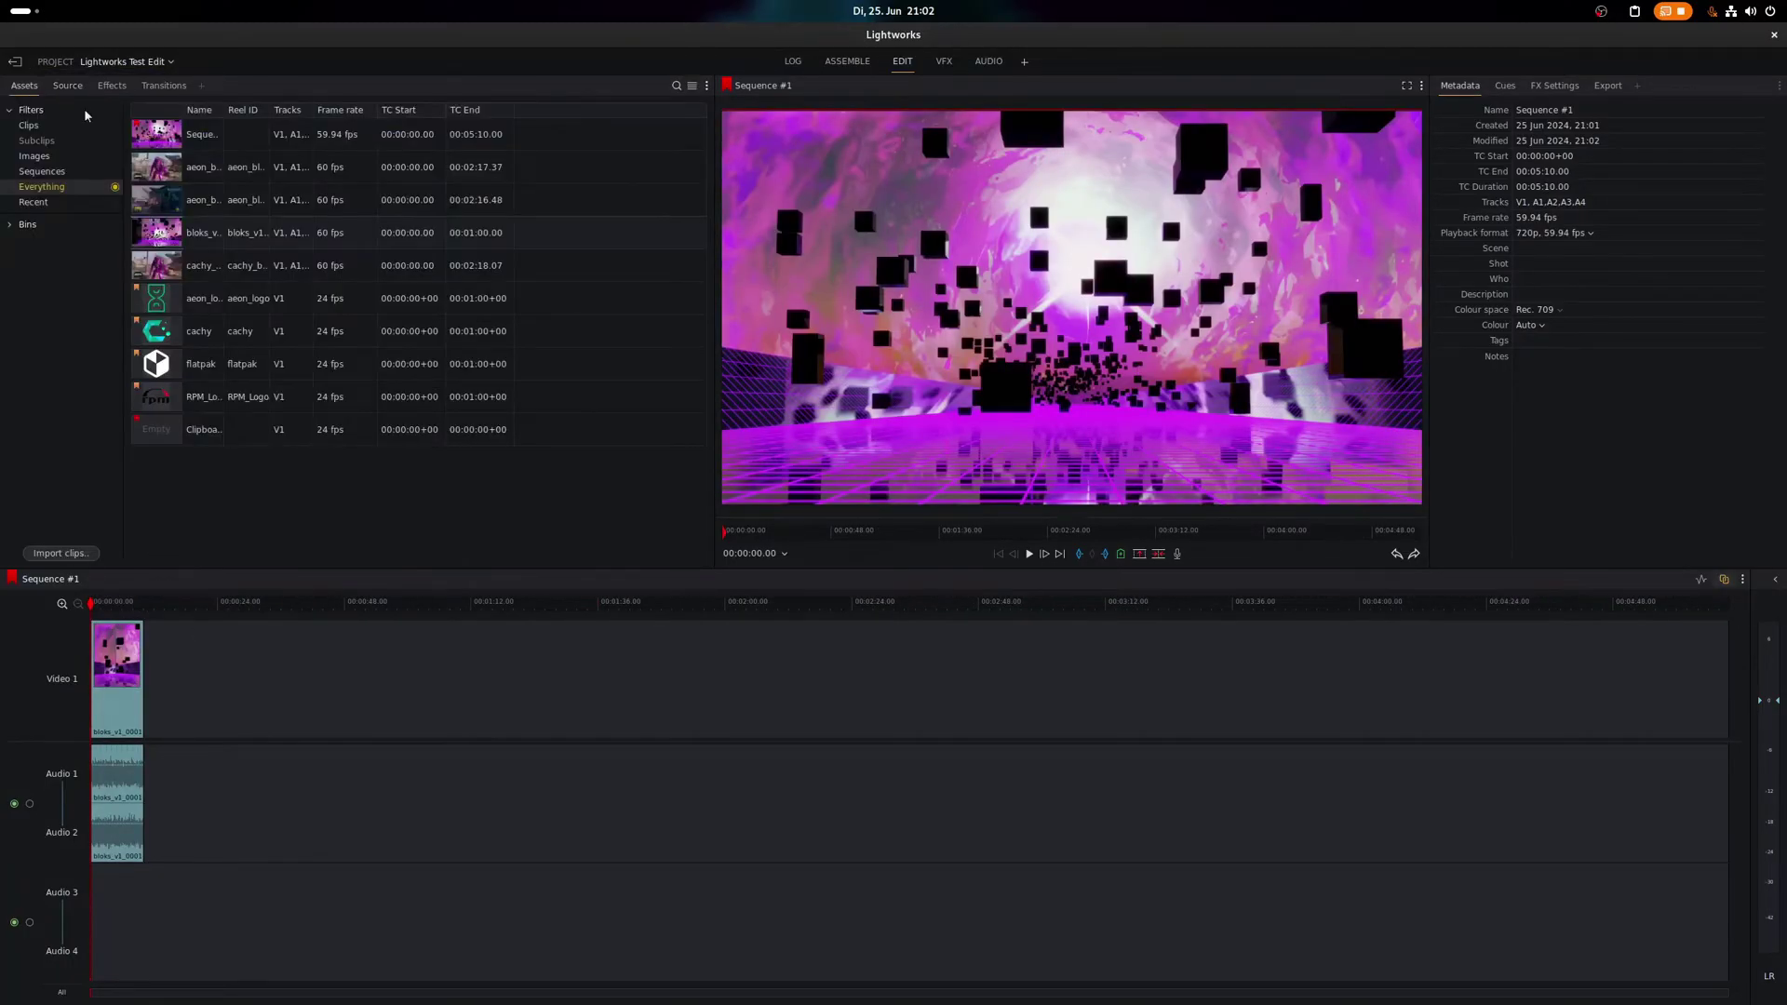
left_click(142, 603)
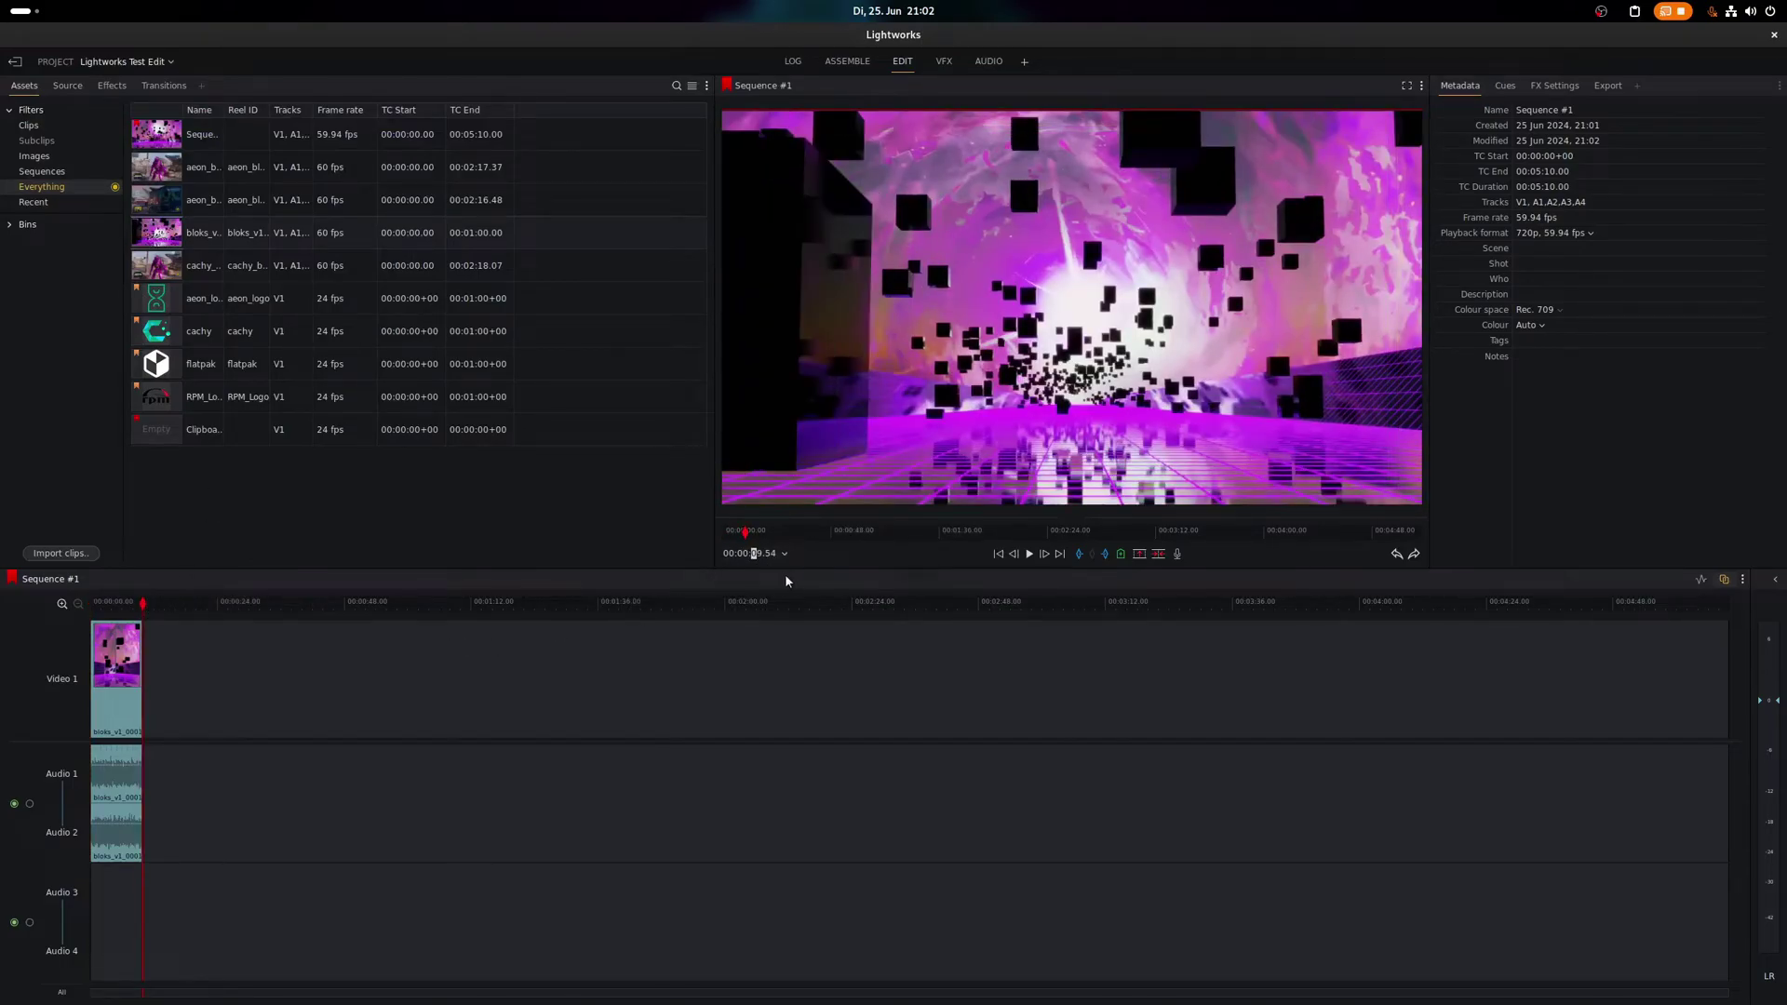
Set the sequence to 00:00:10.00 and load aeon_bl3_flat_steam, cued to its end
key("Return")
scroll(162, 711, "up", 5)
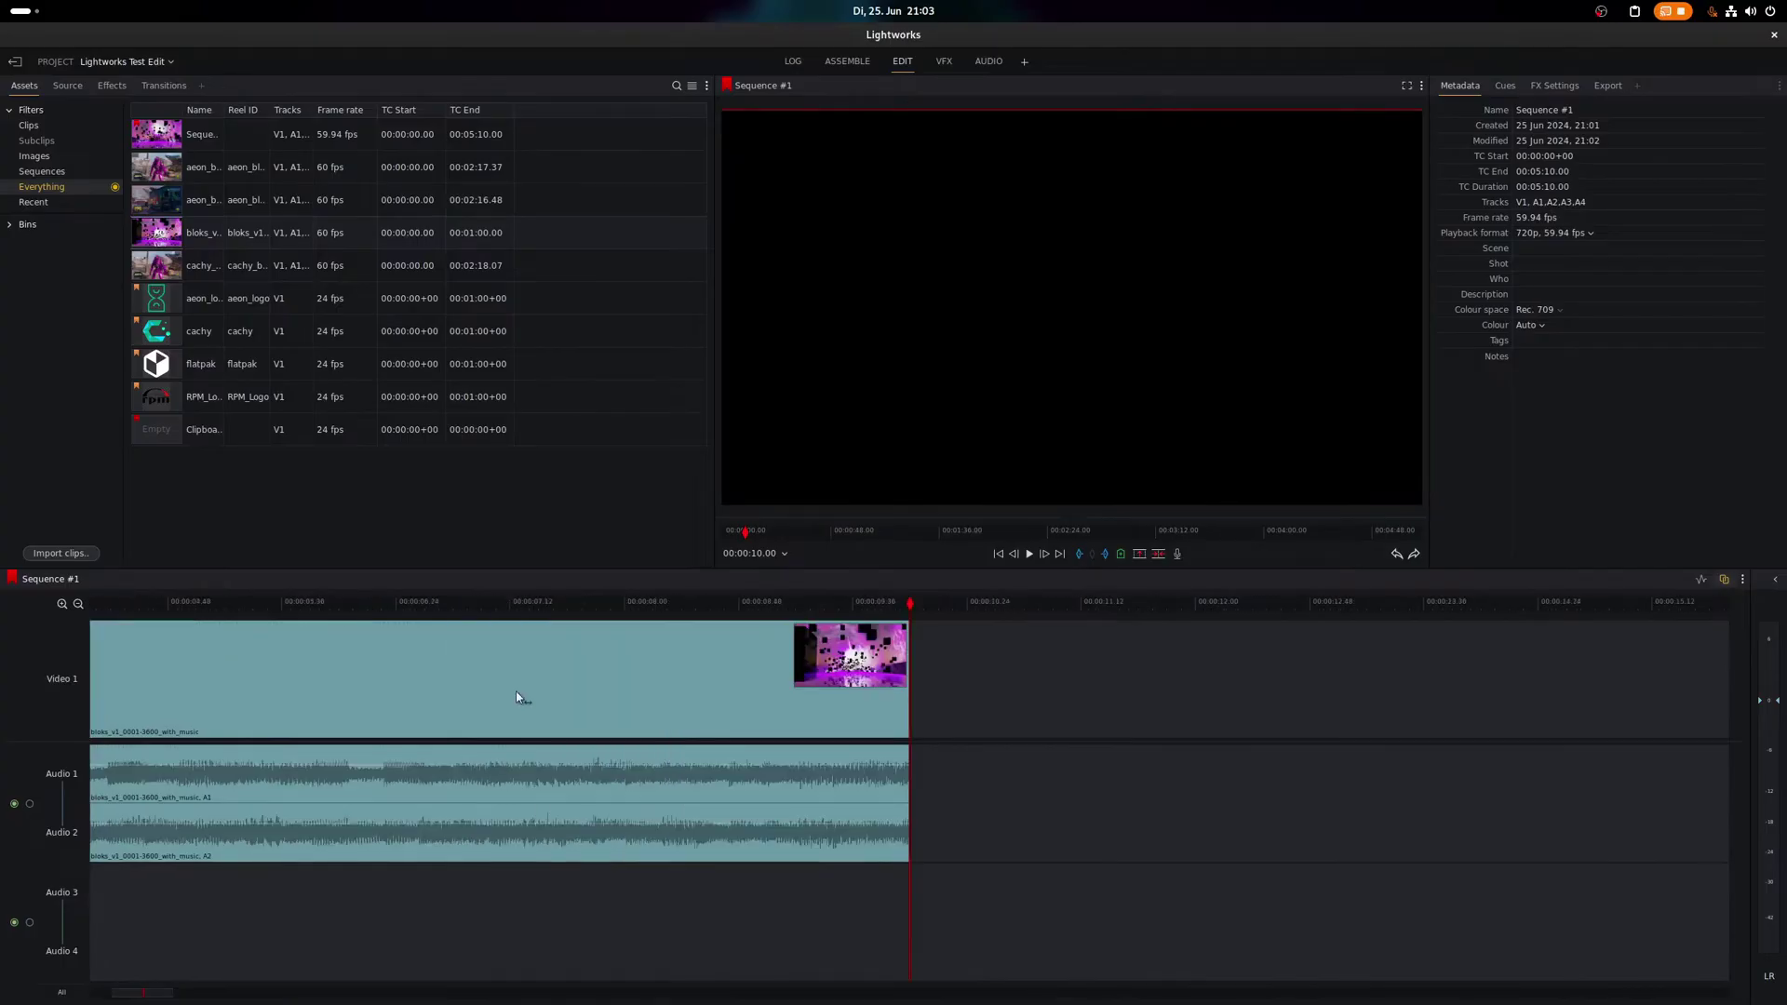
left_click_drag(224, 110, 354, 110)
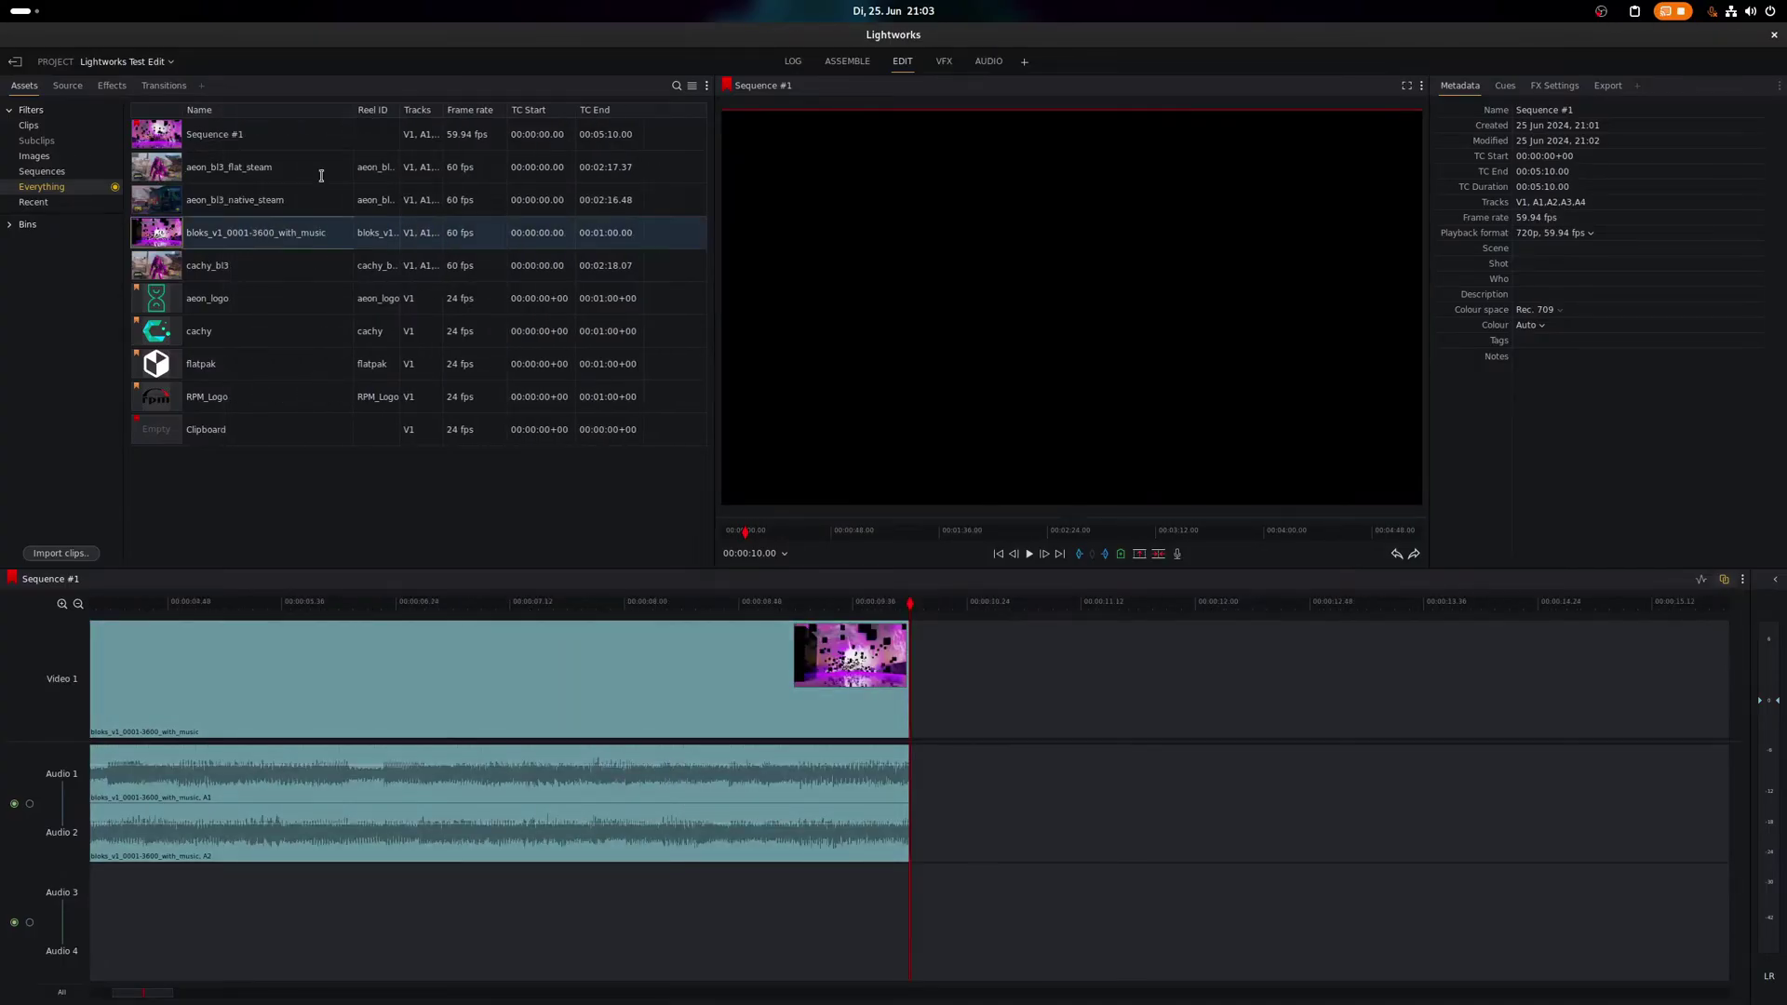
double_click(321, 172)
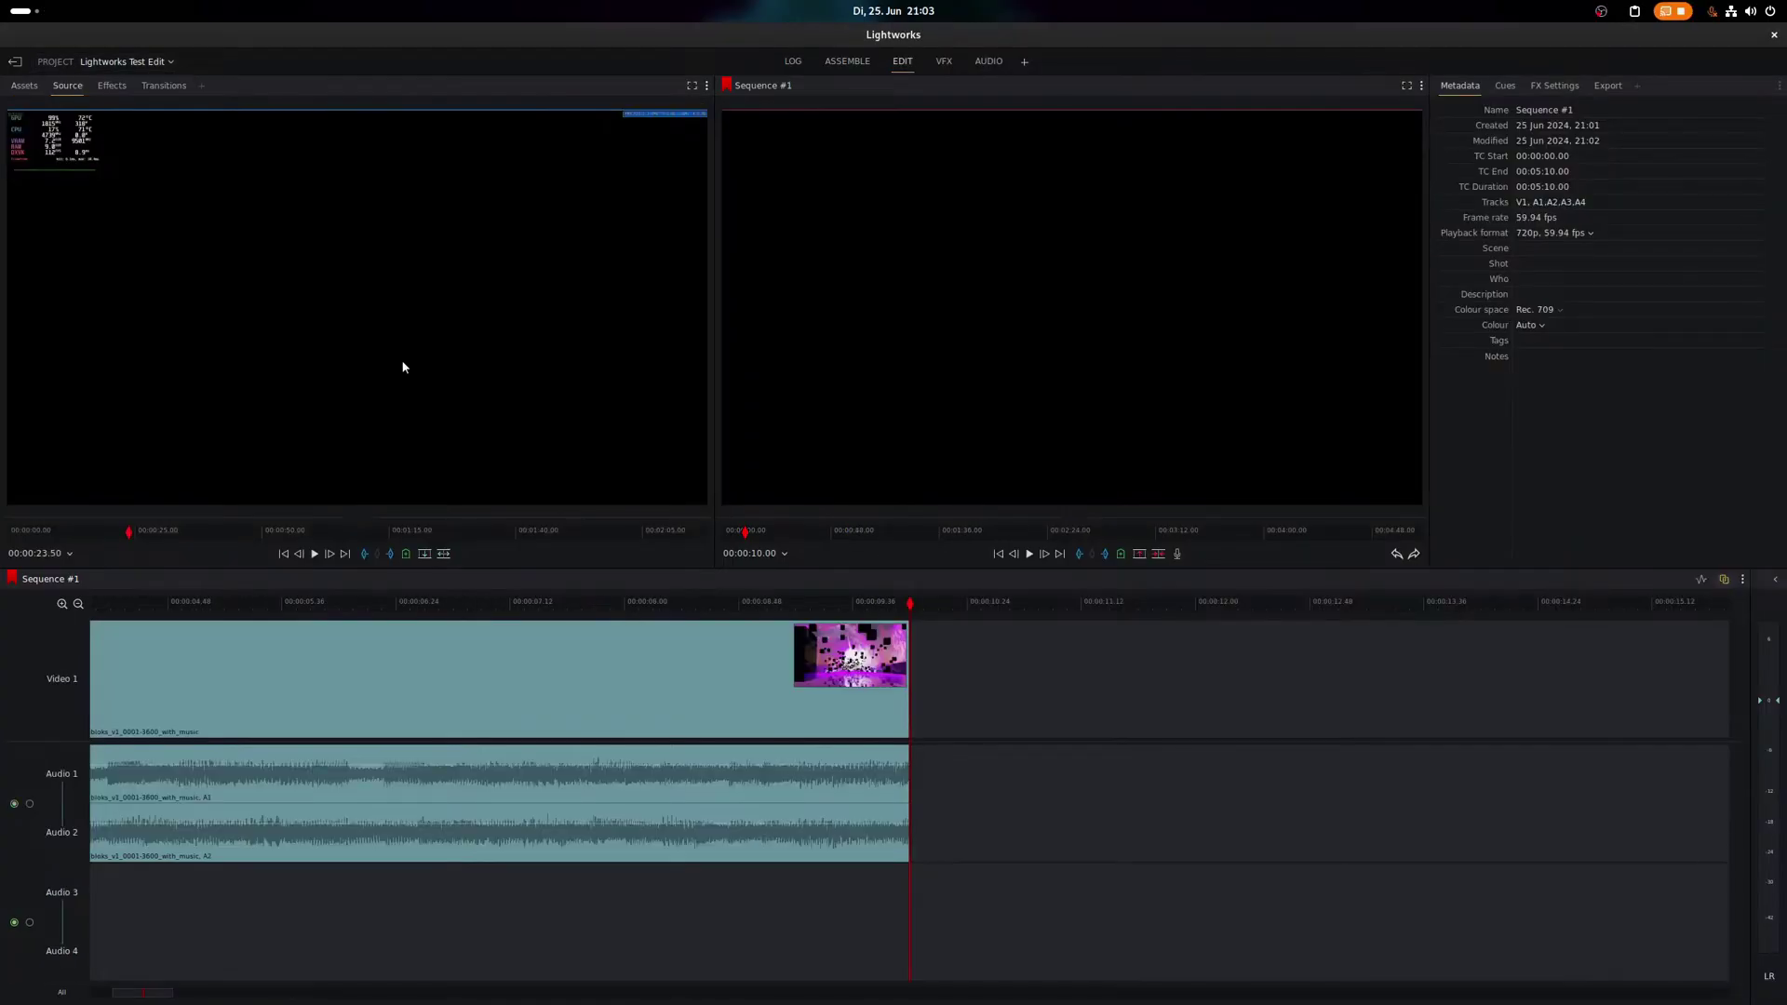
left_click(338, 554)
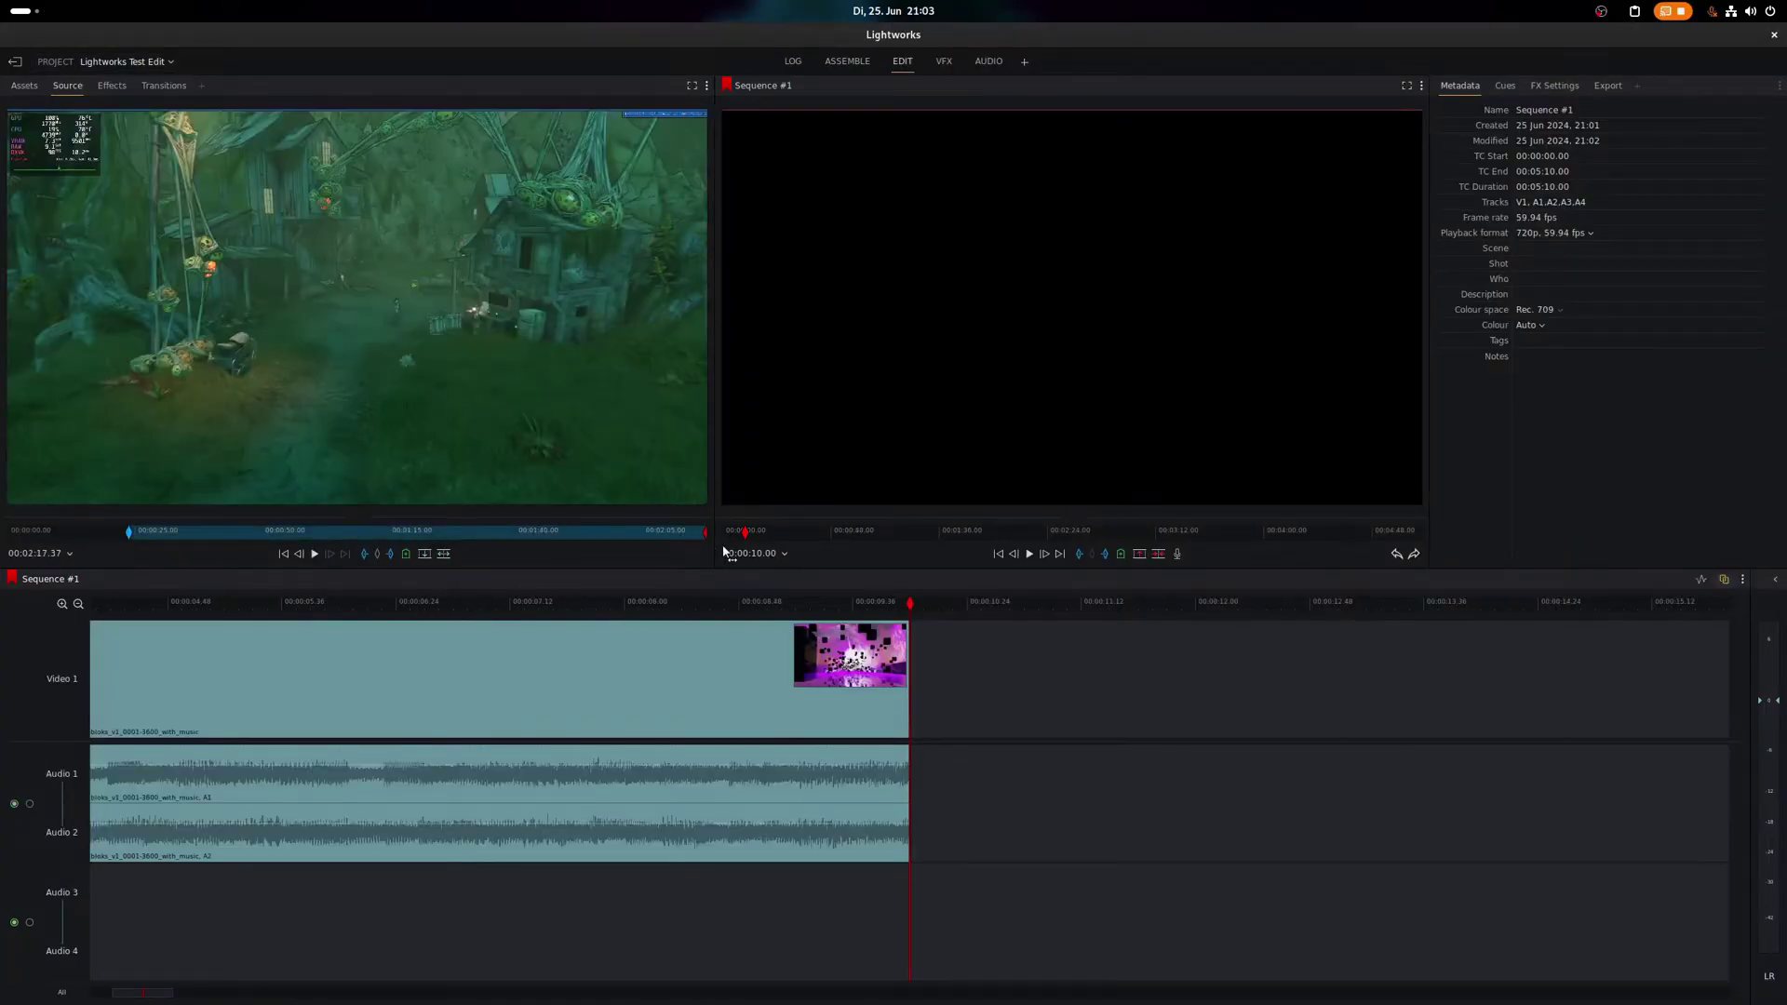
Insert the flat-steam clip after the bloks intro and move it onto a new second video track
key("v")
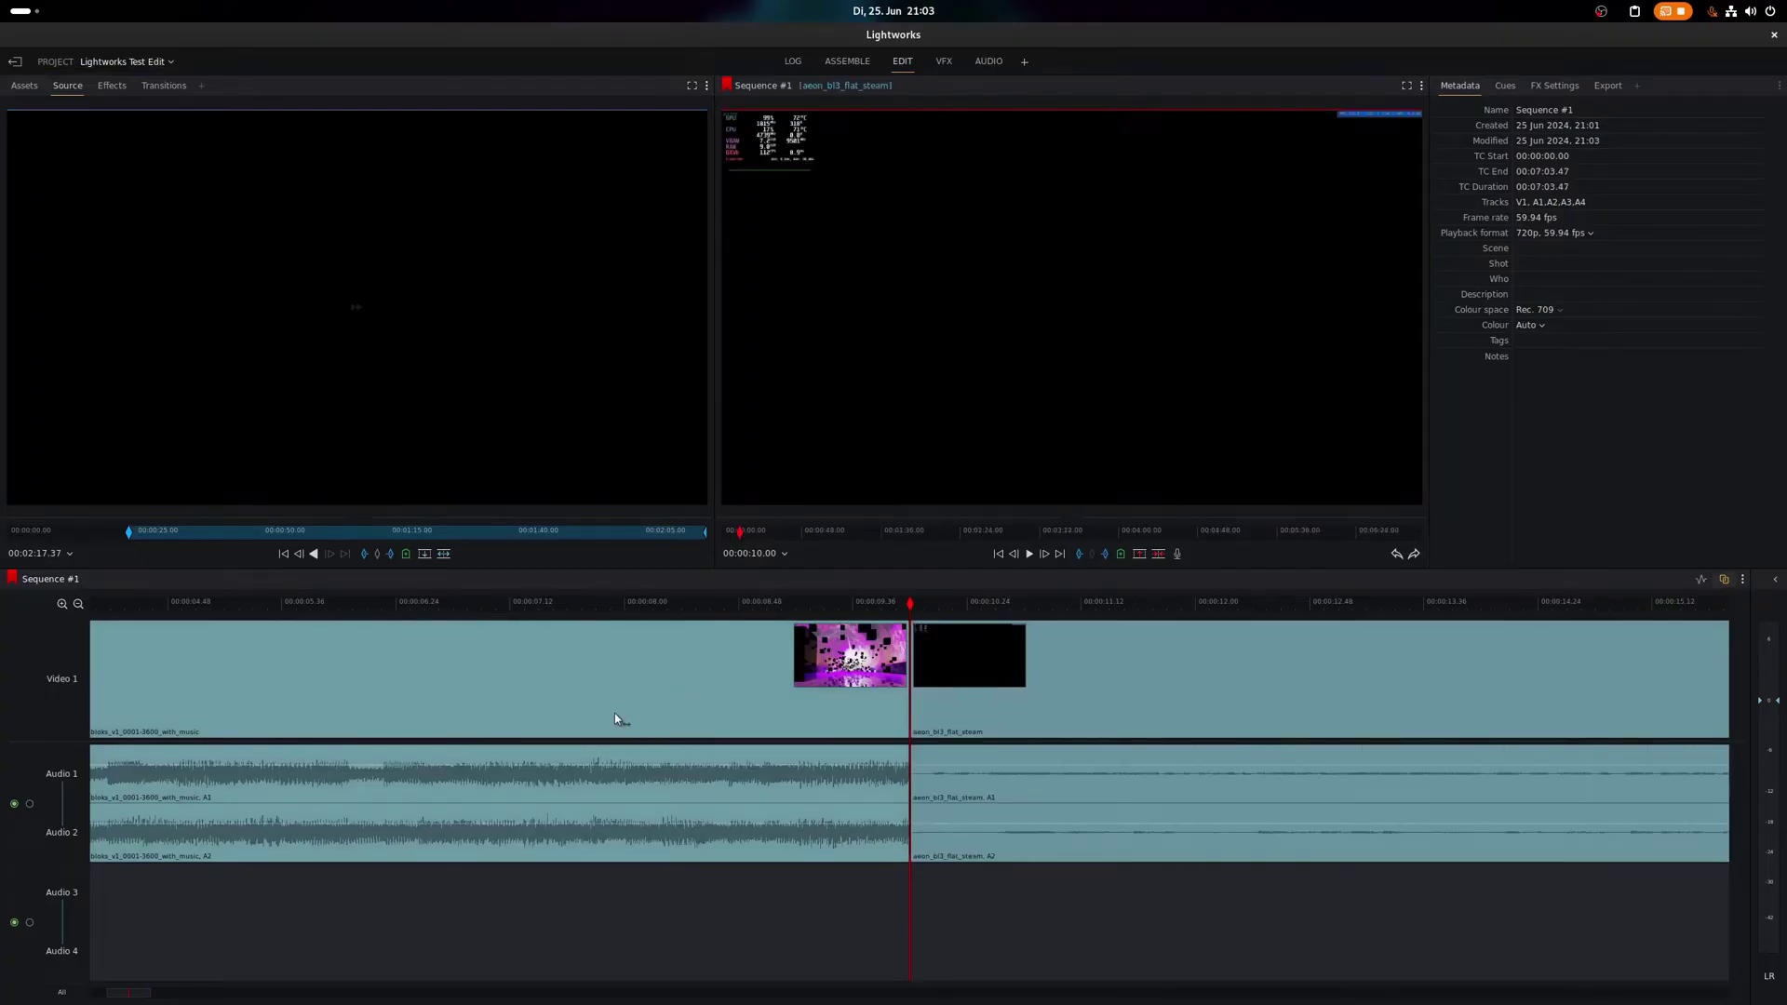
right_click(28, 684)
mouse_move(140, 749)
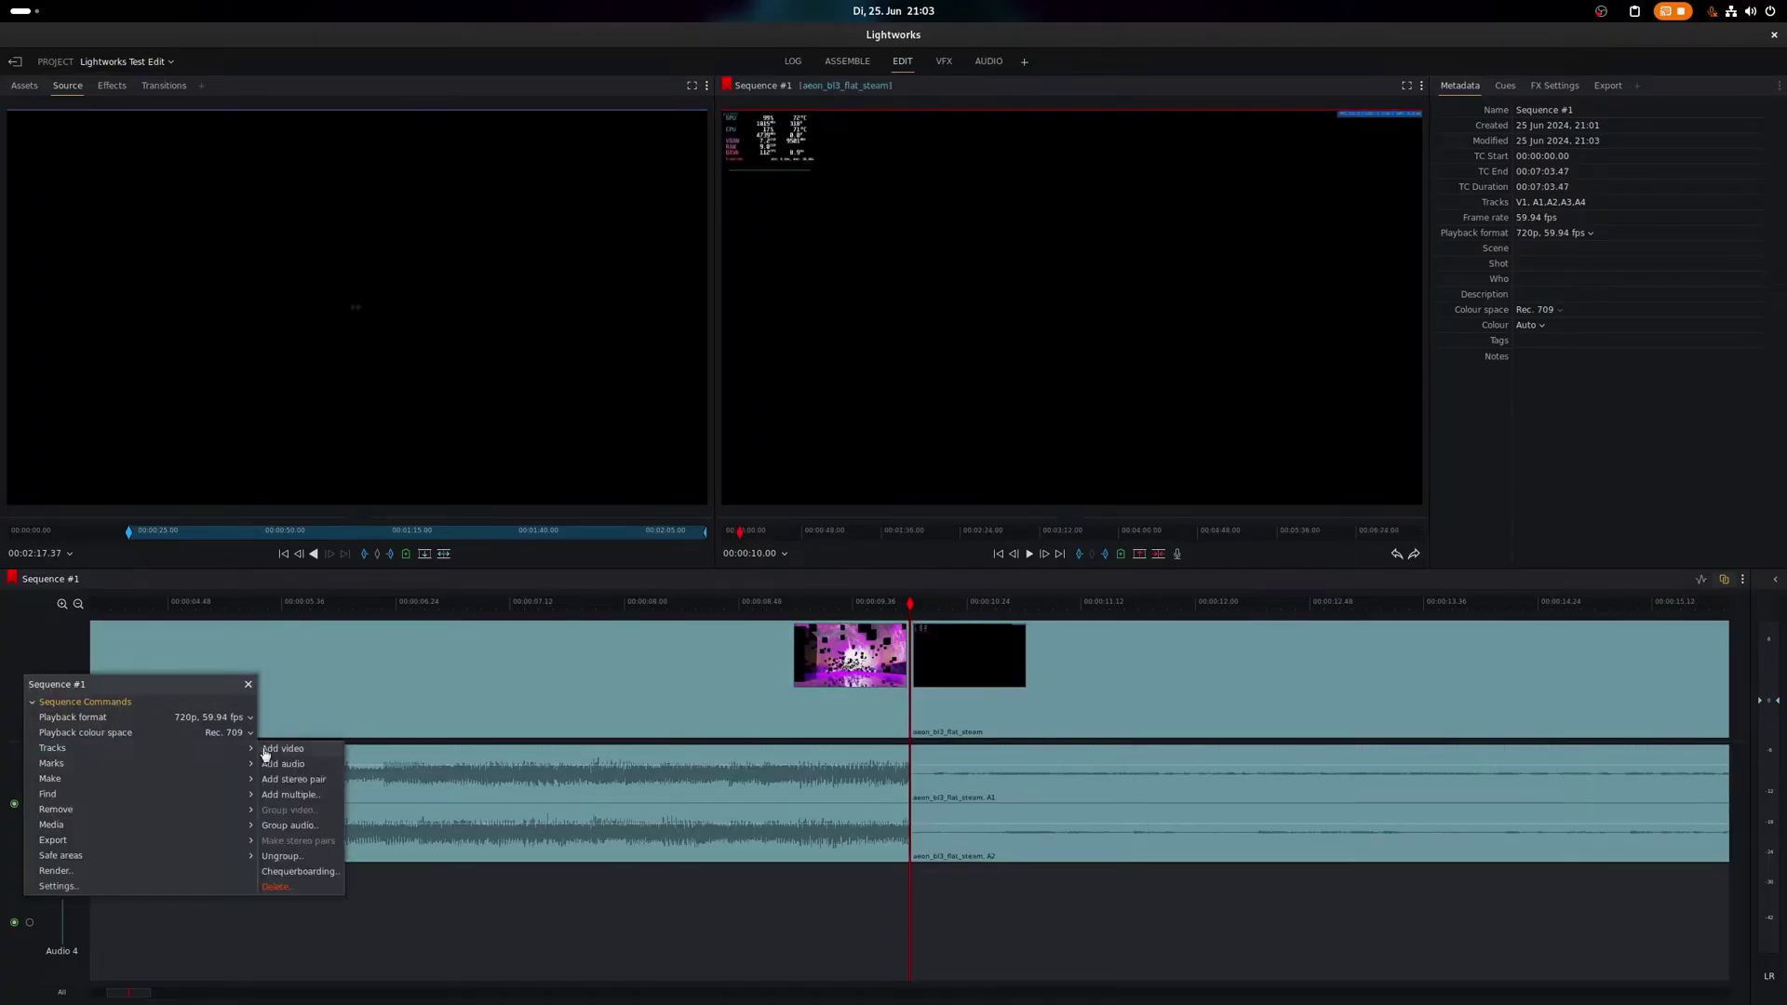
left_click(288, 747)
left_click(992, 744)
left_click_drag(992, 744, 993, 686)
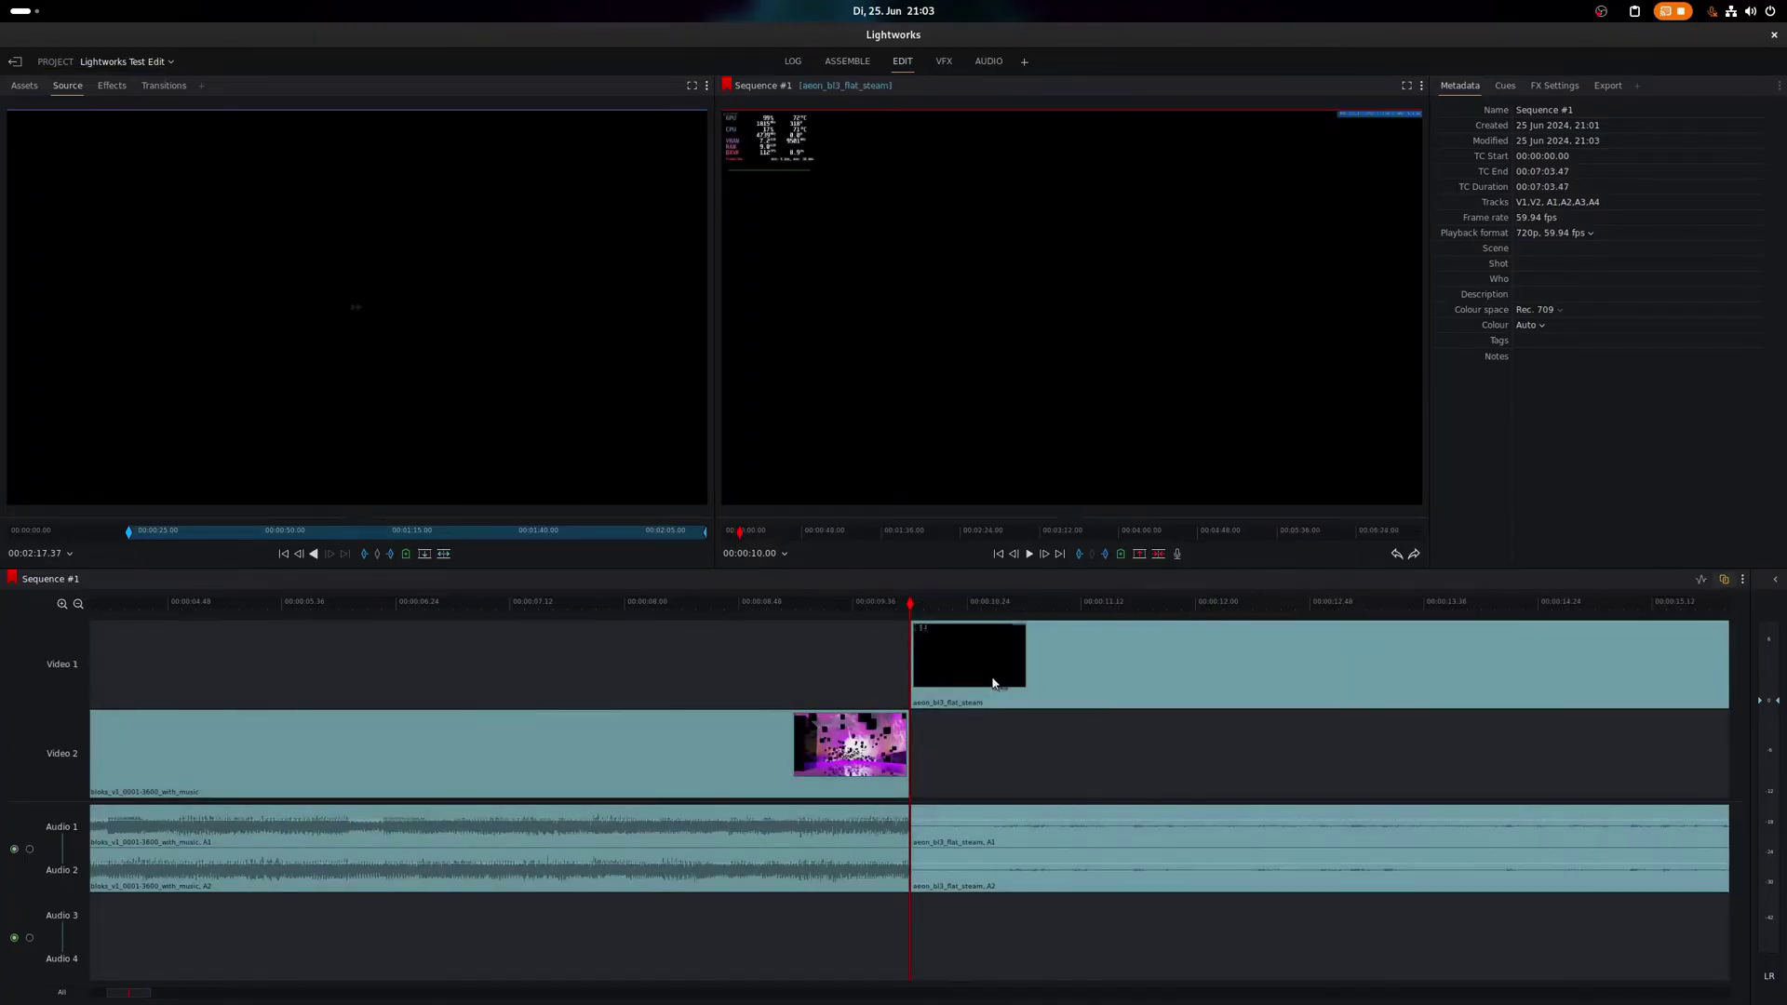
Add a third video track to Sequence #1
right_click(47, 685)
mouse_move(94, 759)
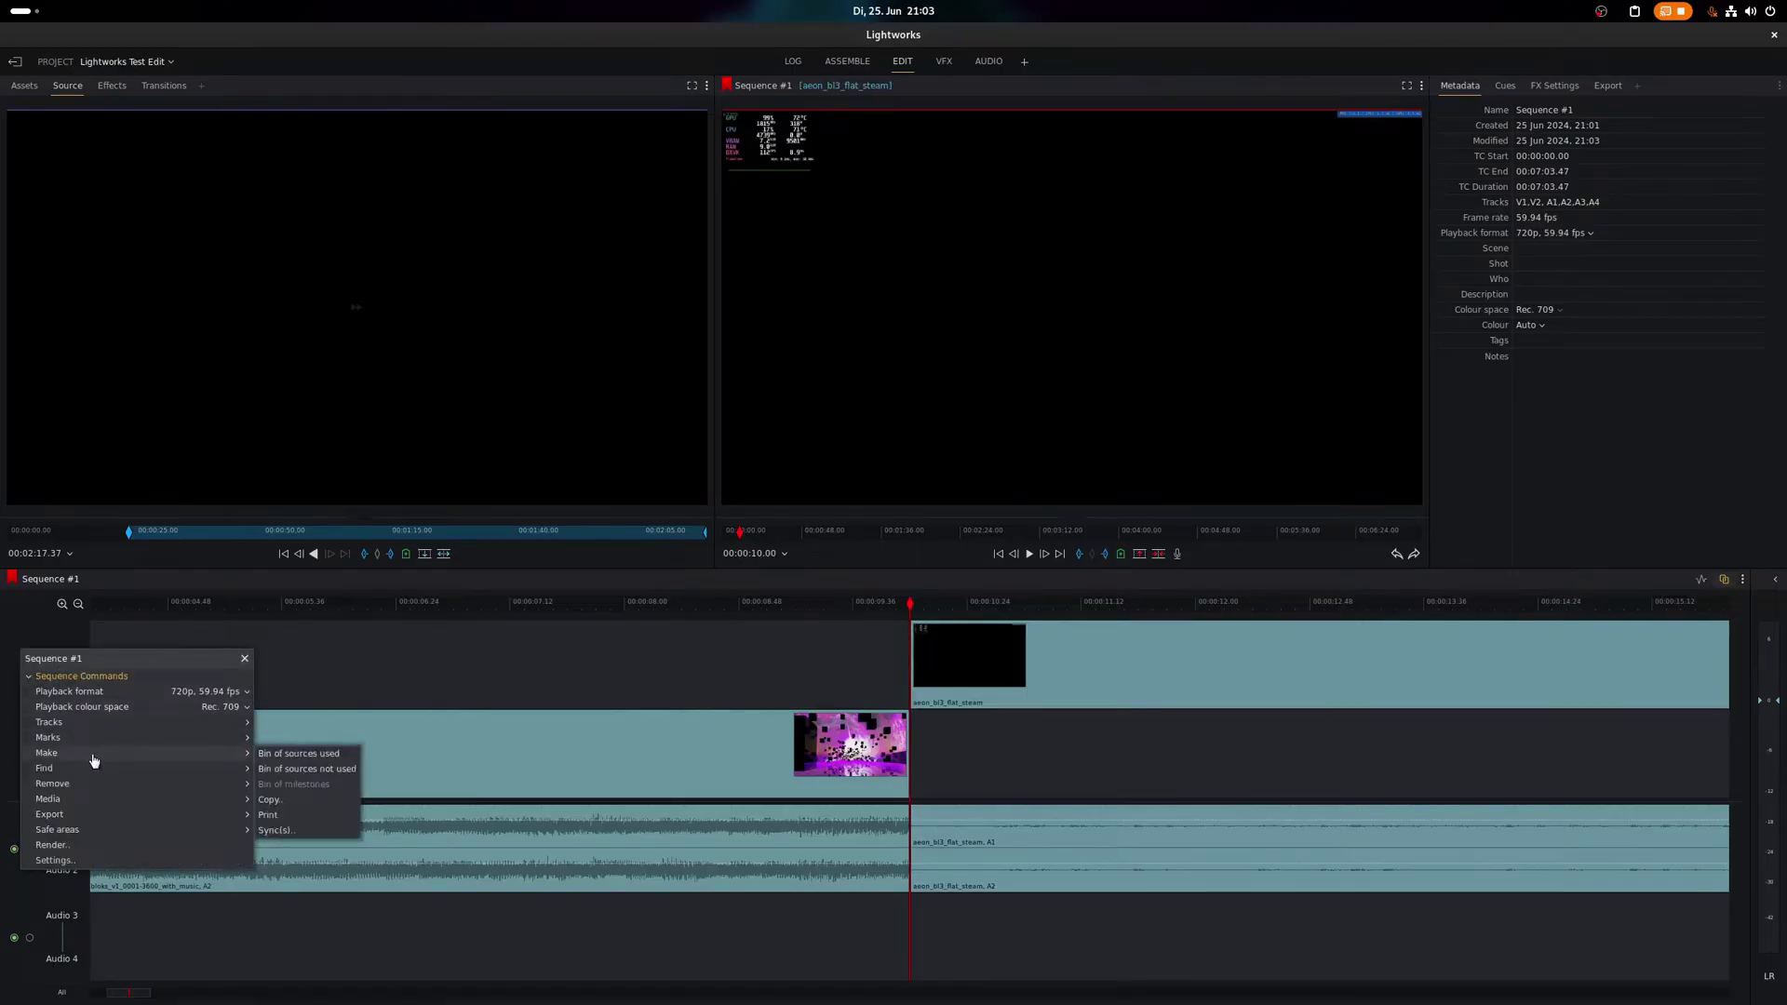
mouse_move(93, 722)
left_click(284, 723)
Review export settings, keeping MP4 at 720p and ignoring leading and trailing black
left_click(24, 85)
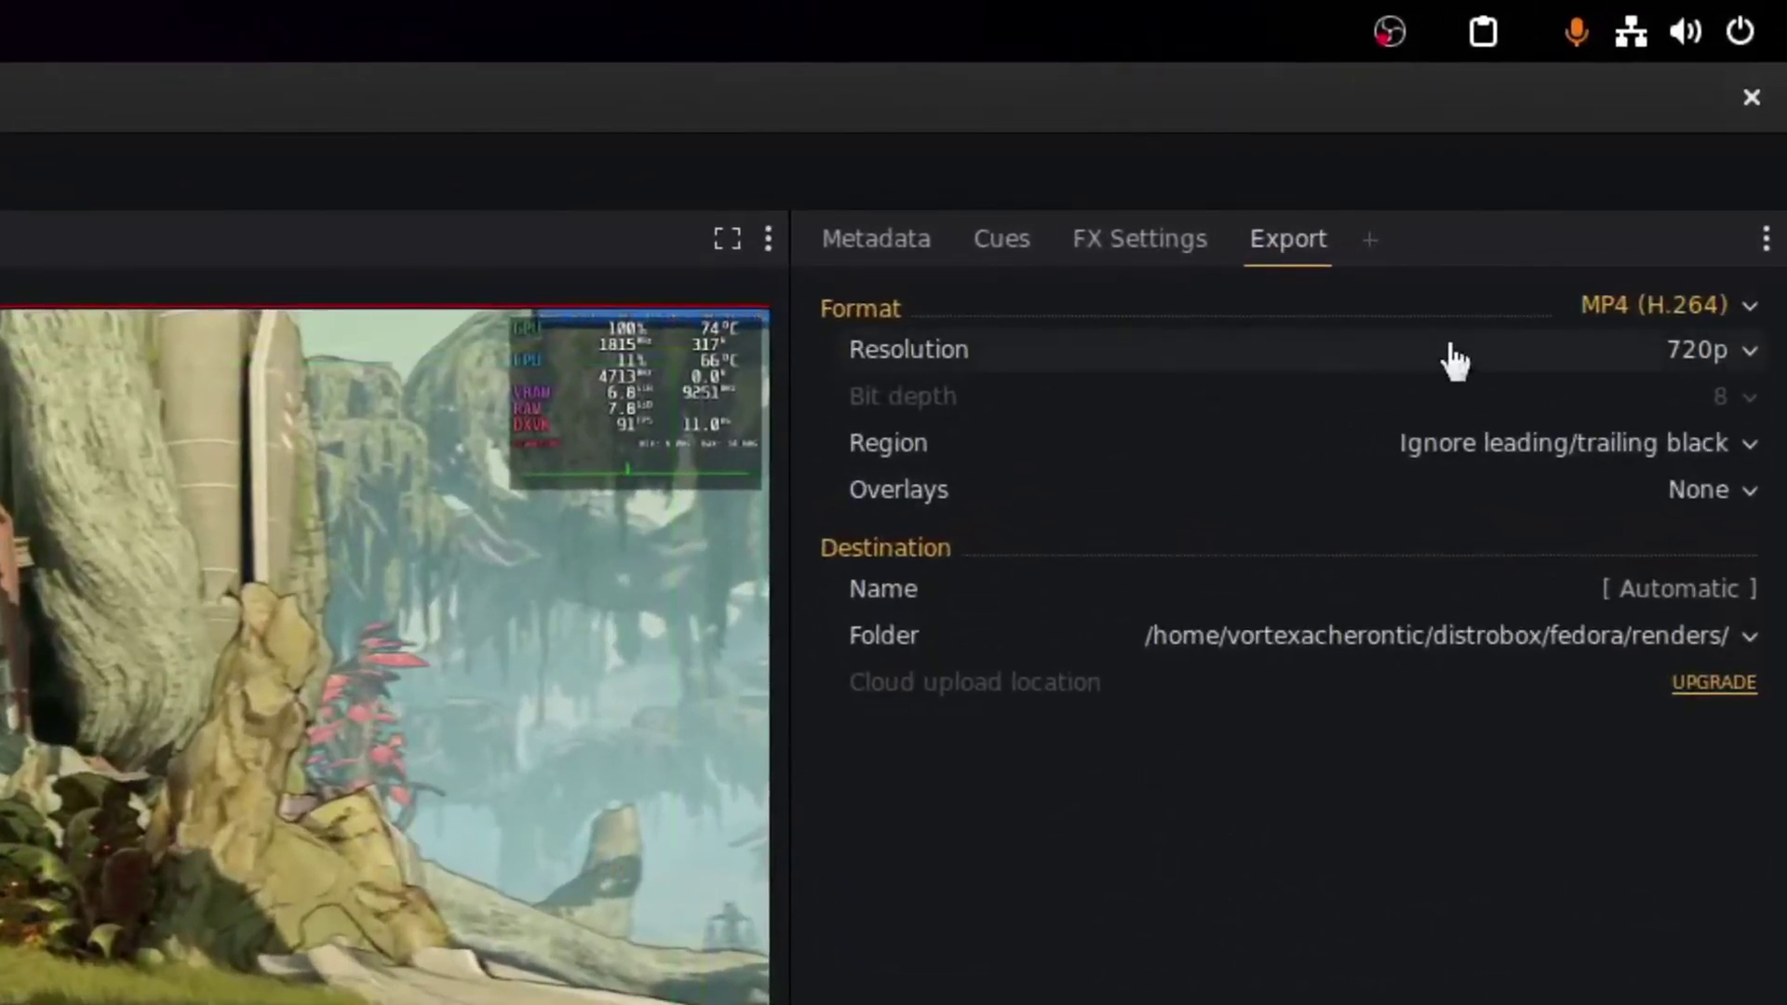
left_click(1708, 312)
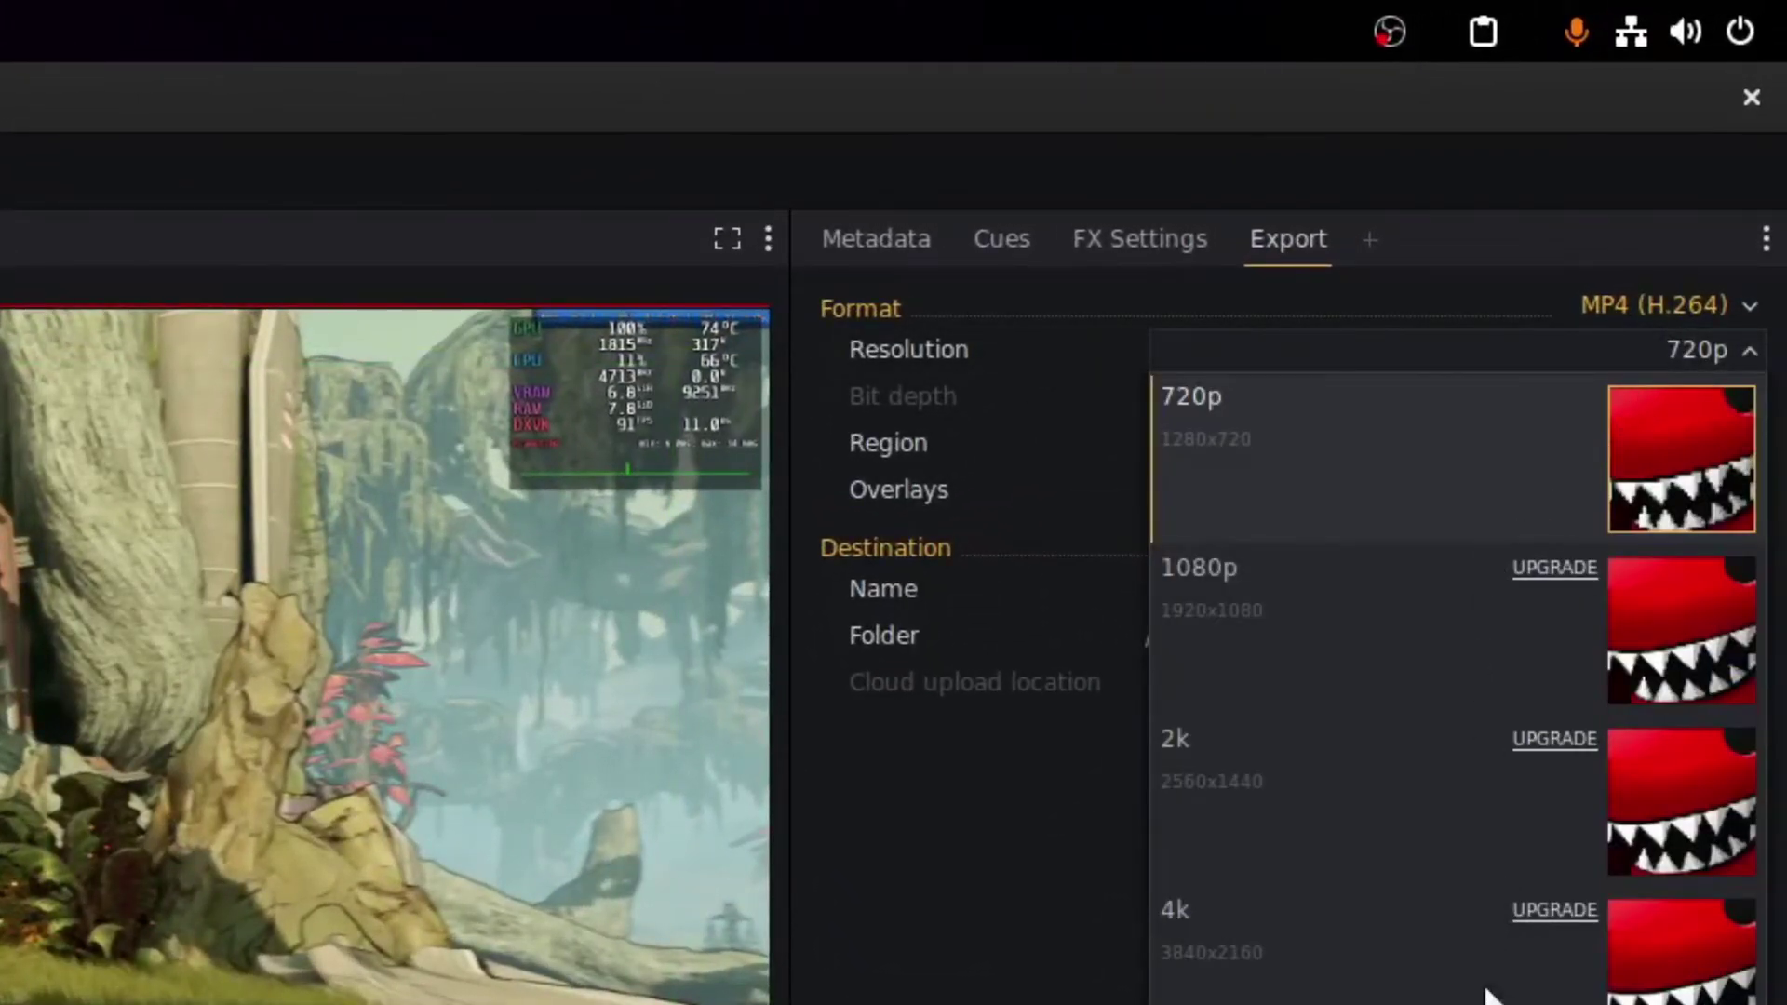
left_click(1661, 453)
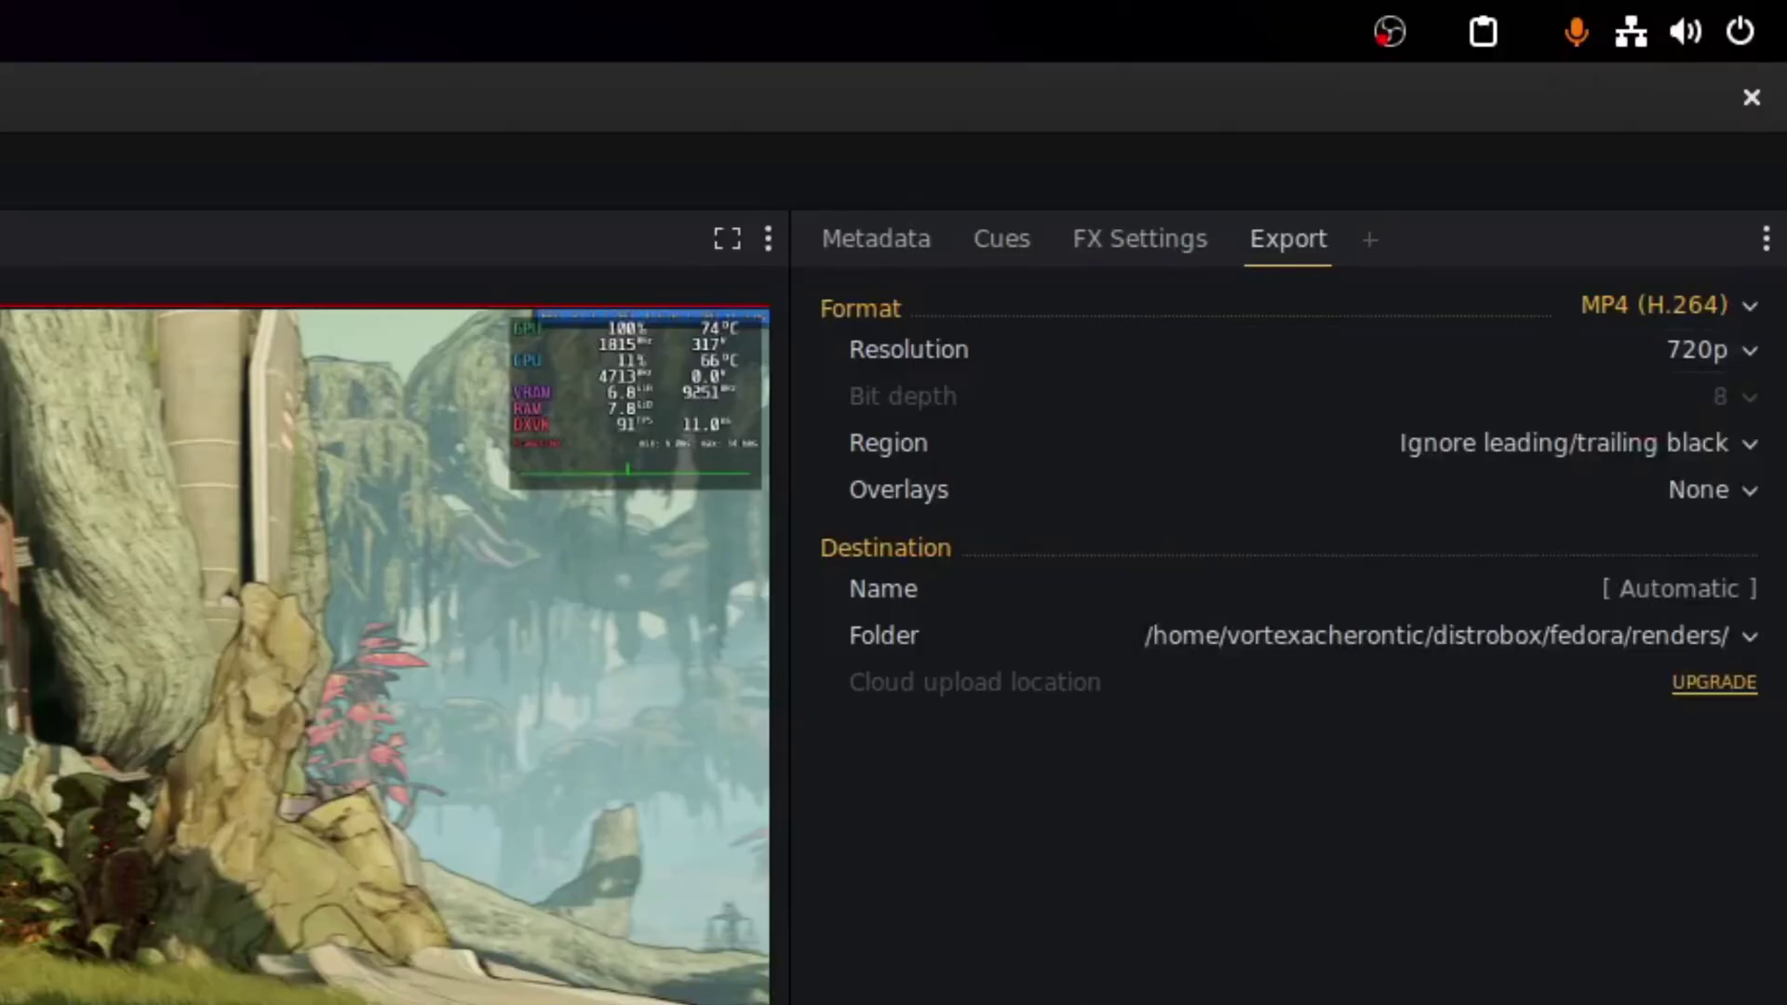
left_click(1661, 452)
left_click(1523, 948)
left_click(1750, 317)
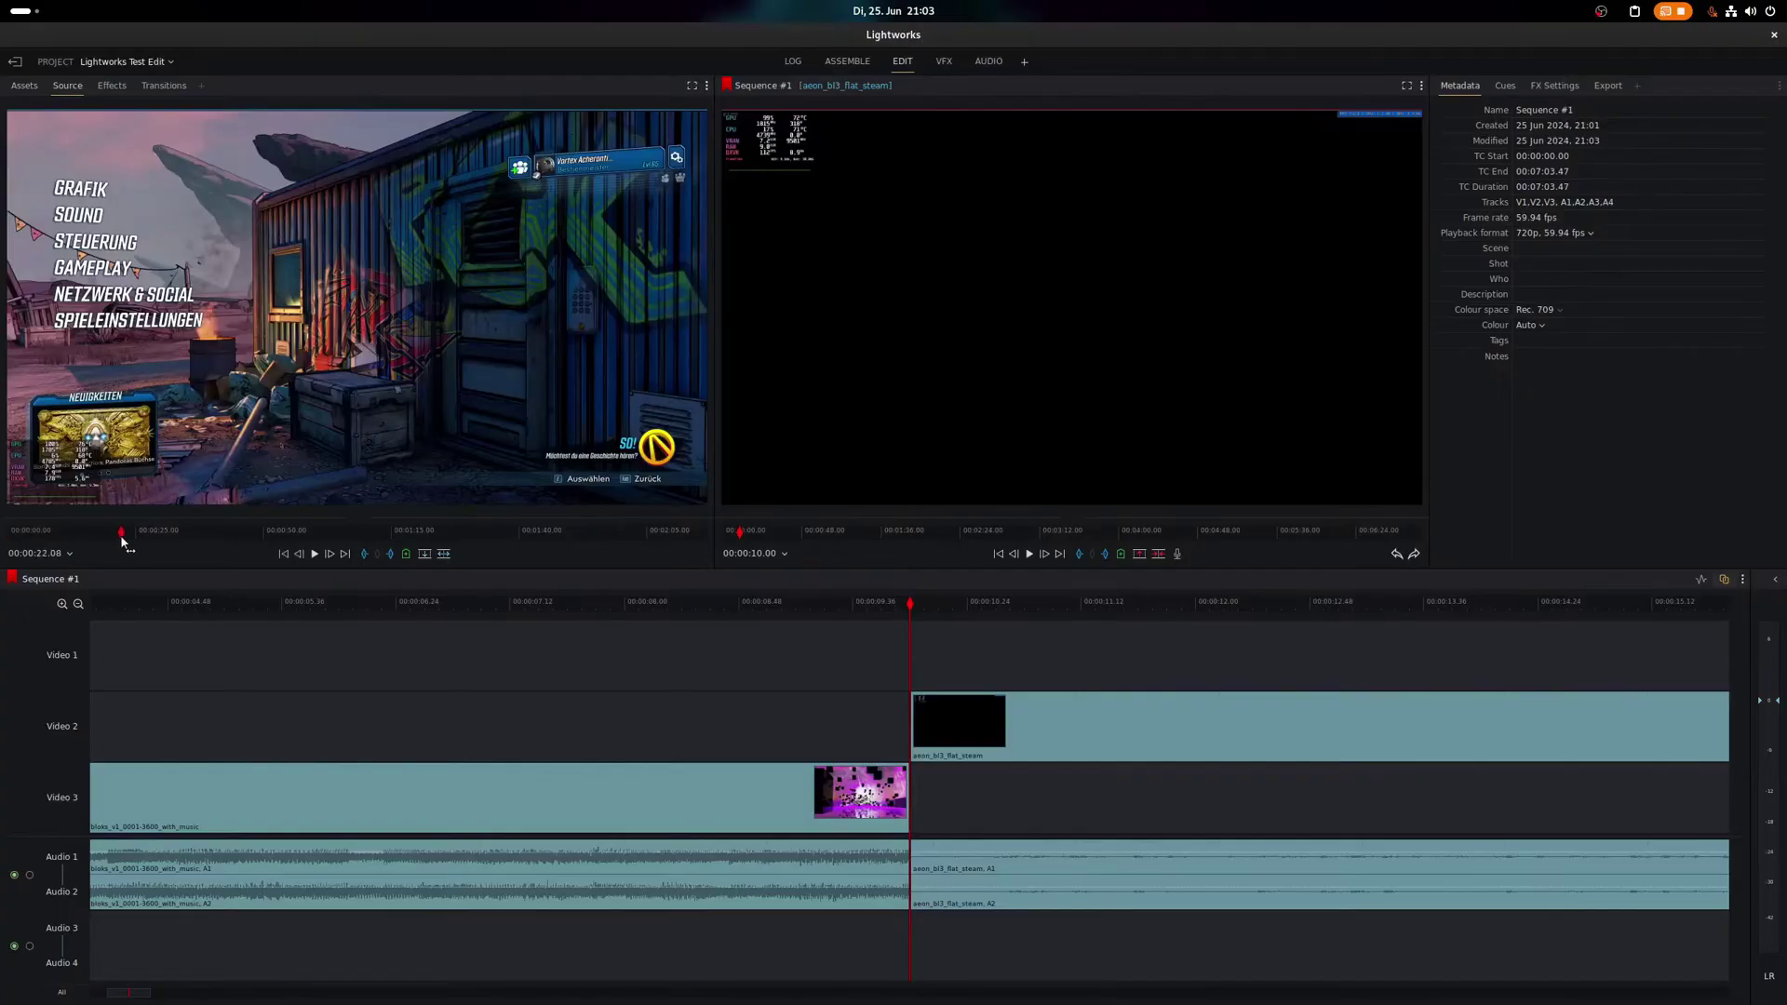
Switch the pricing to Pay Once, showing Create €134.99 and Pro €299.99
left_click(118, 531)
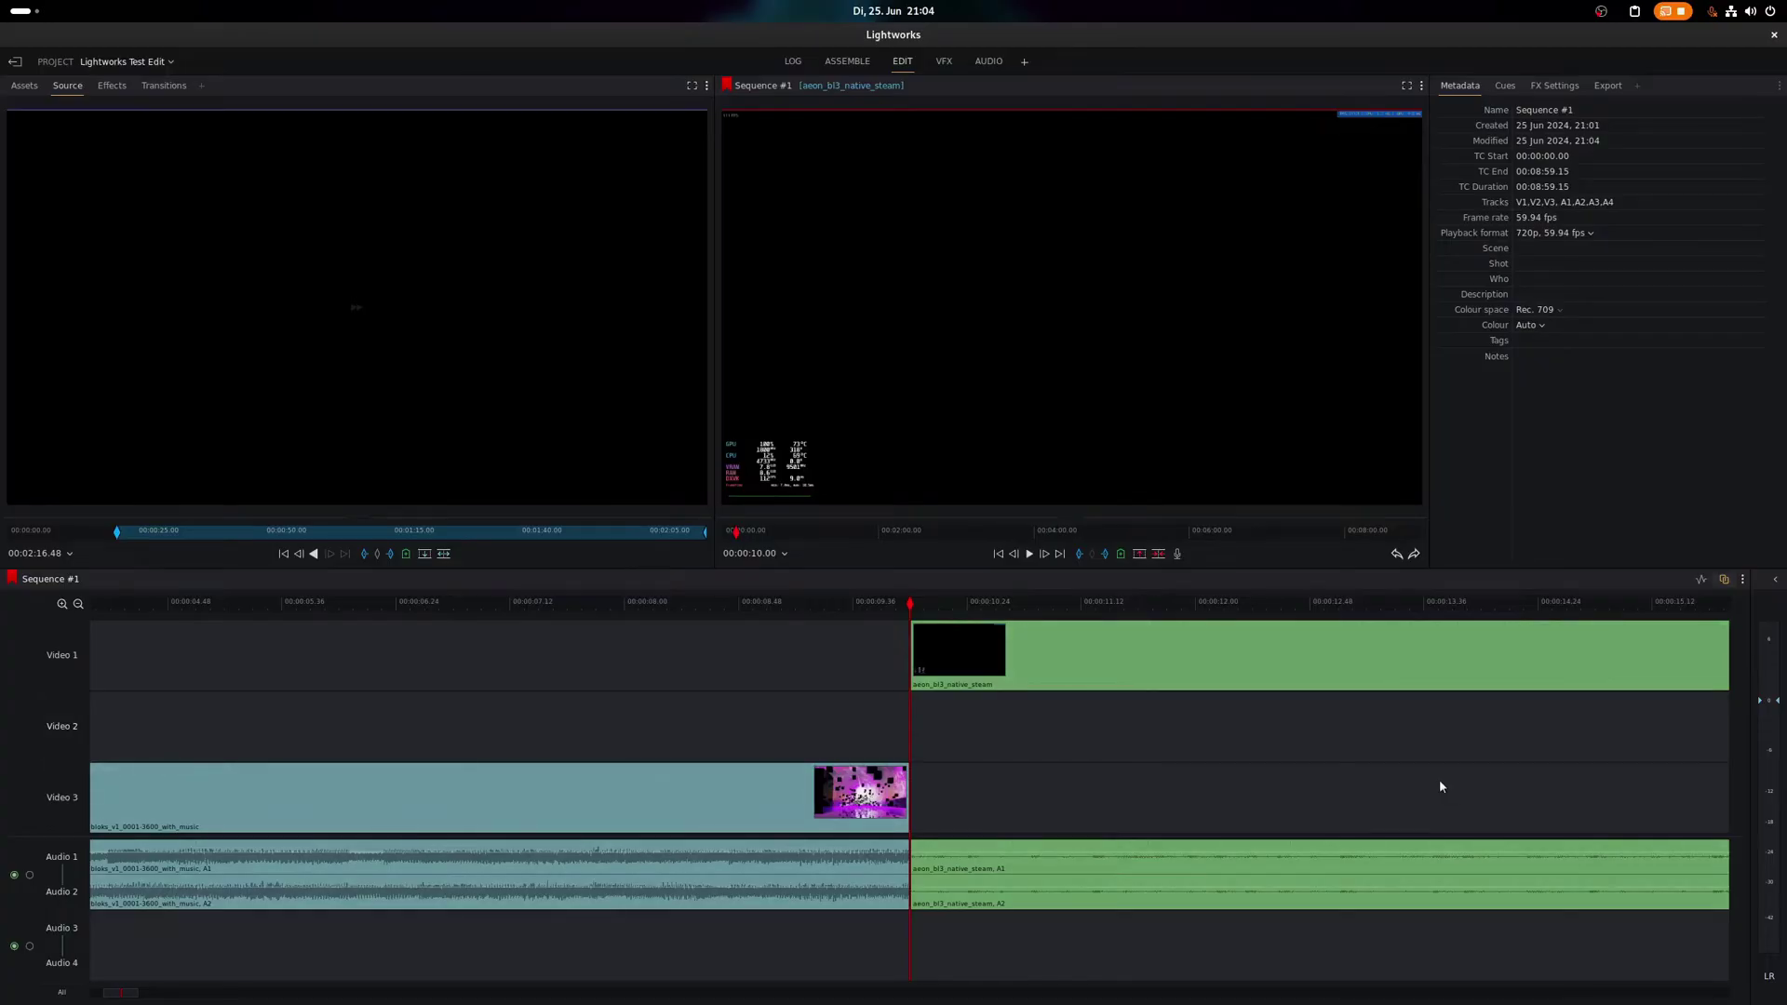
Undo the last edit so flat_steam returns to Video 2, replacing native_steam on Video 1
left_click(1396, 553)
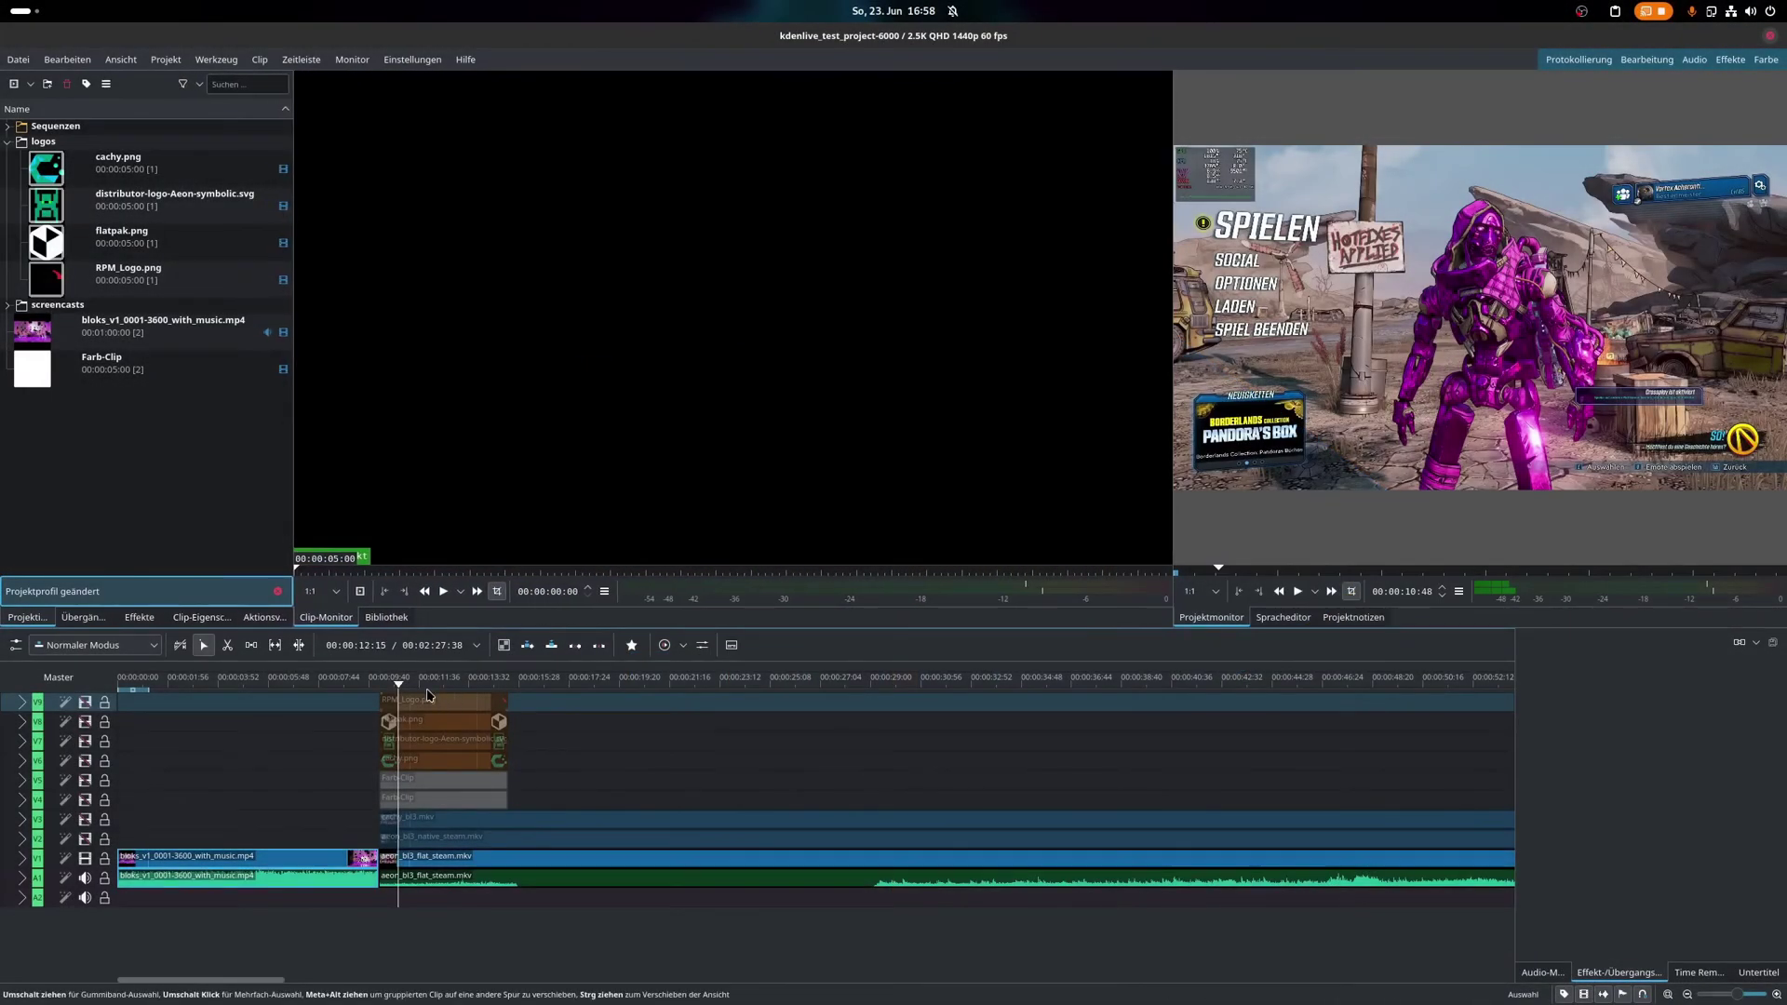
left_click_drag(733, 711, 1002, 703)
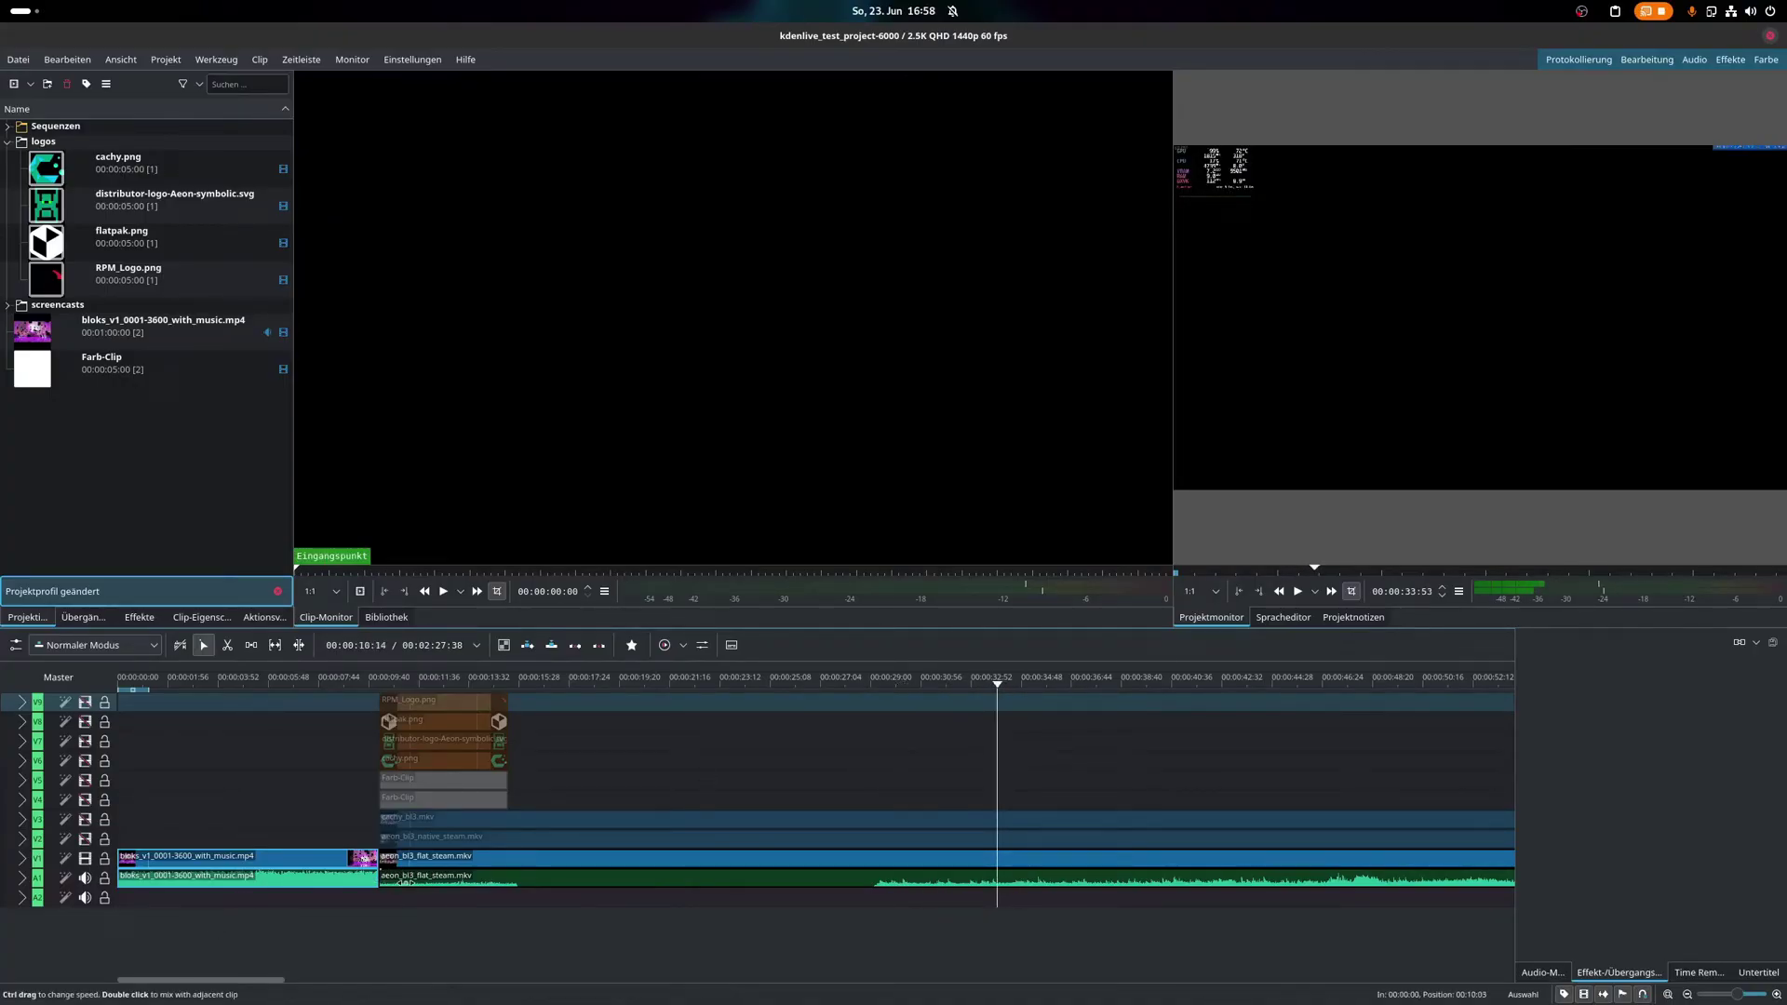
mouse_move(381, 877)
left_mouse_down()
mouse_move(379, 909)
mouse_move(1034, 864)
mouse_move(391, 873)
left_mouse_up()
key("ctrl+z")
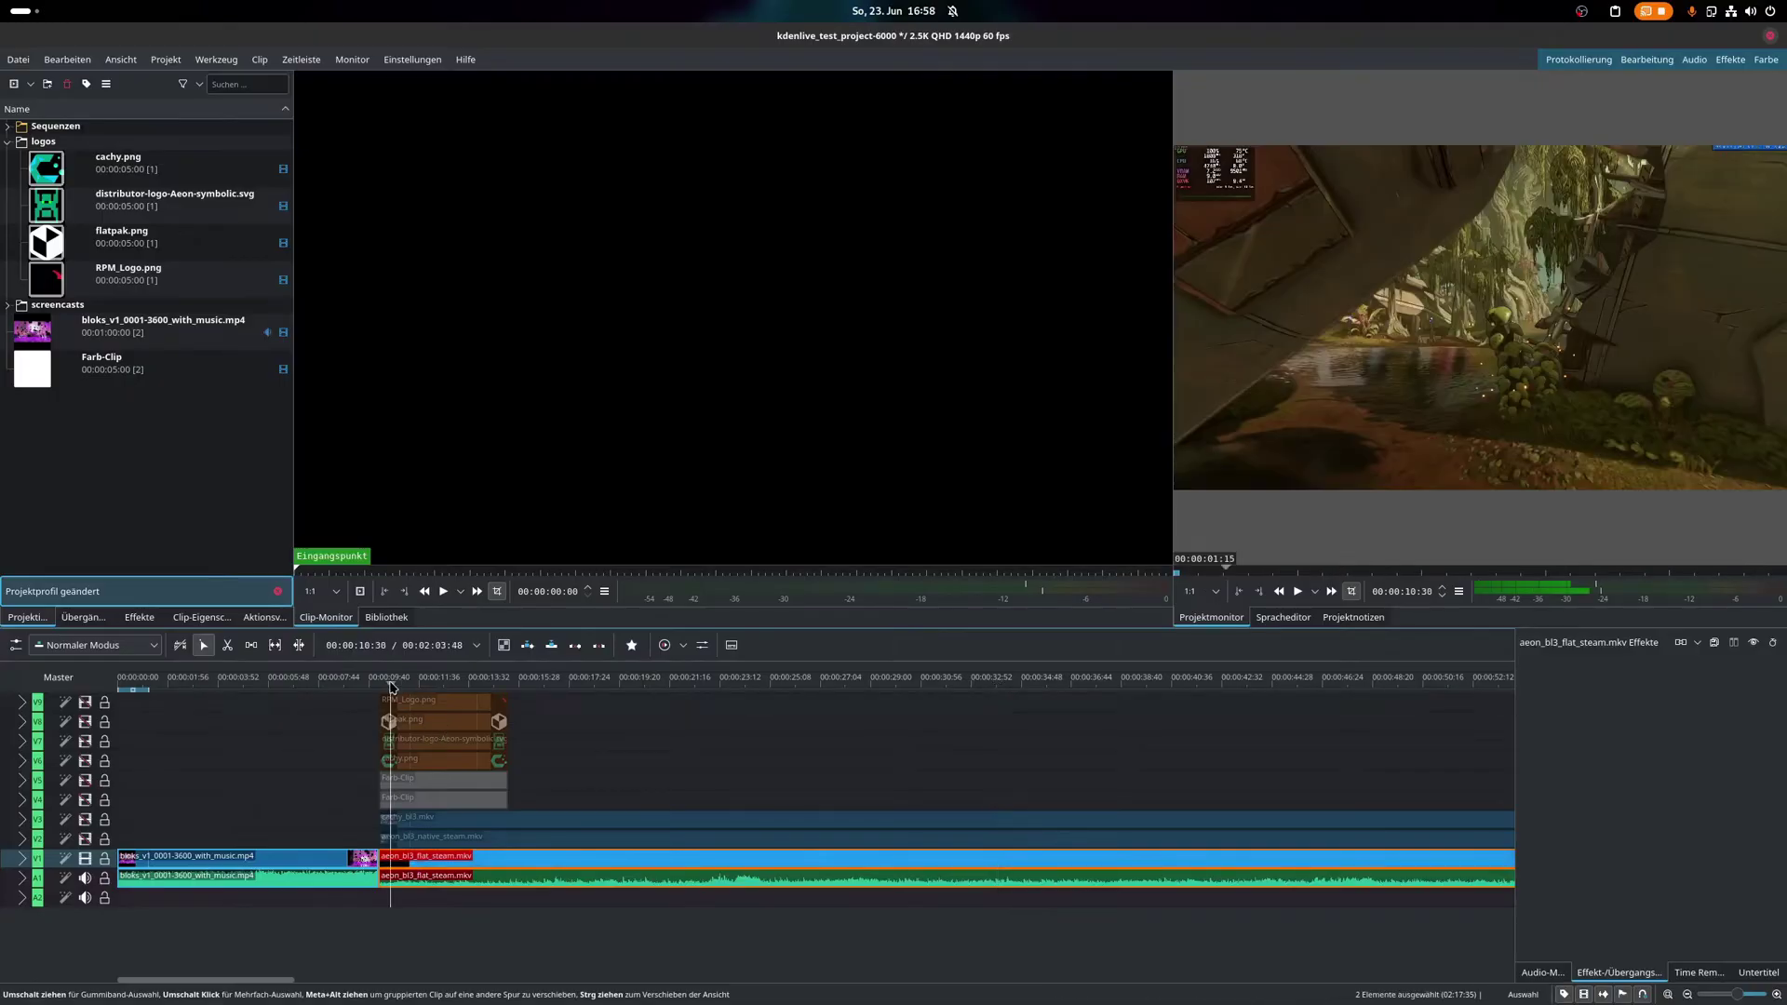
left_click(396, 837)
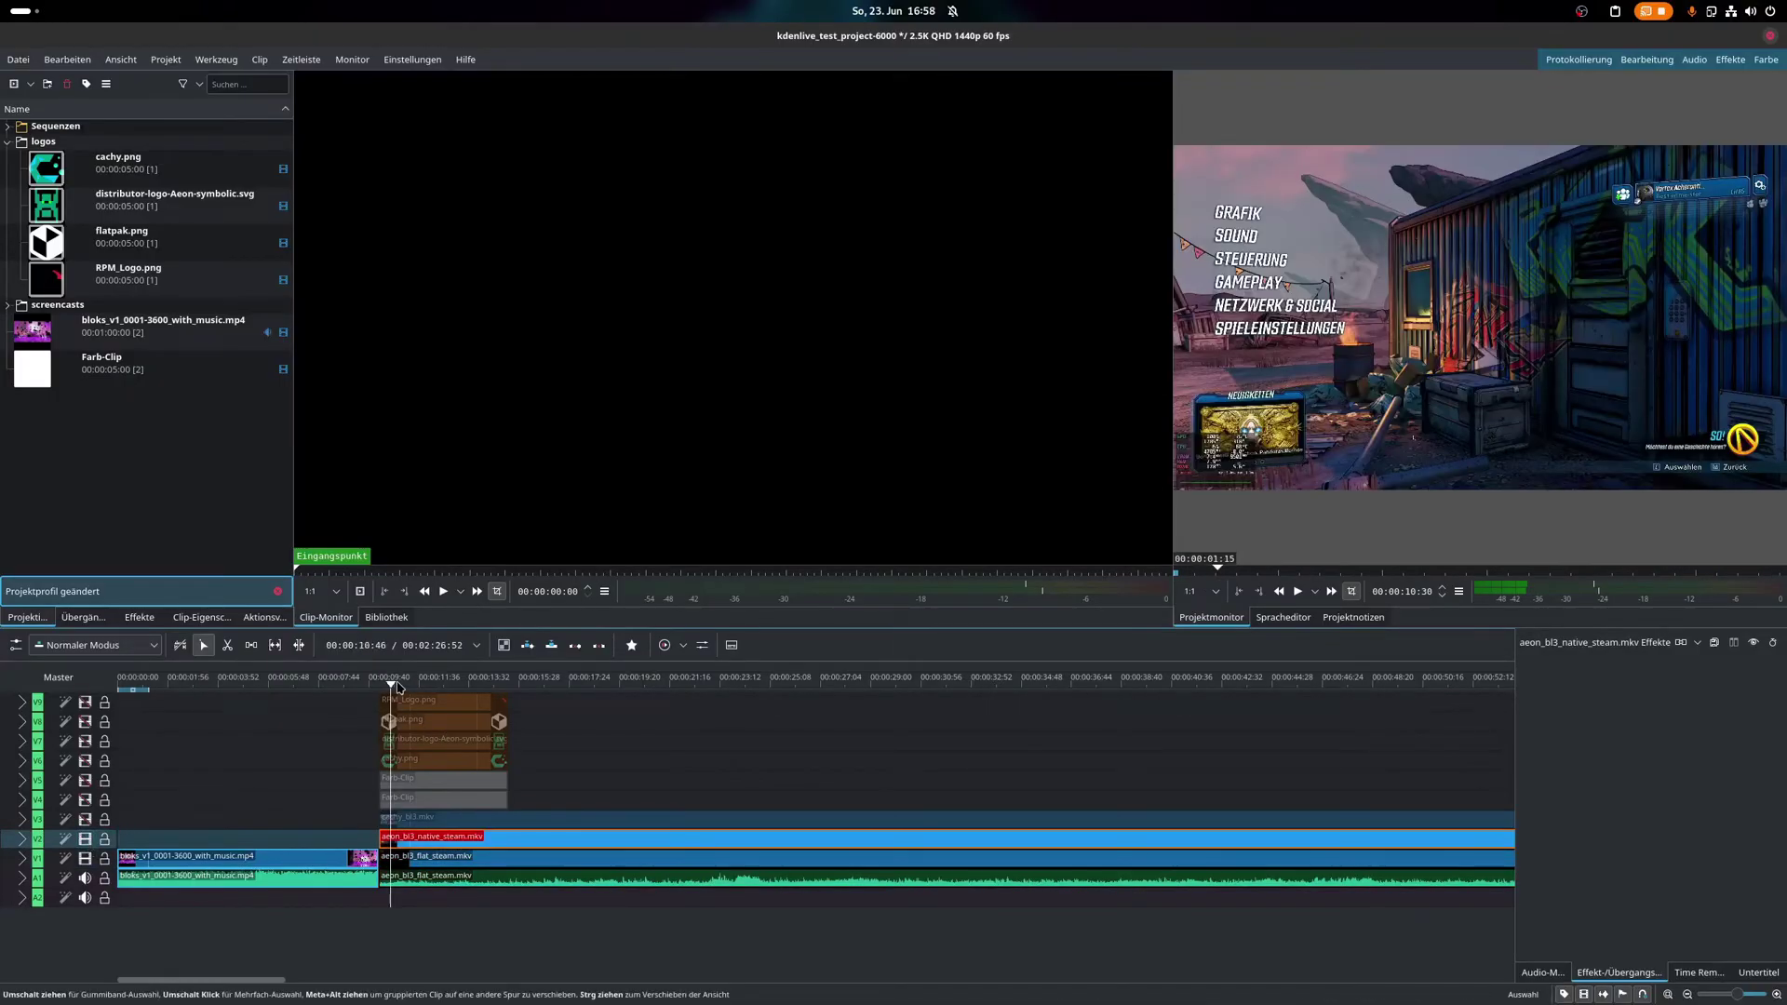
key("space")
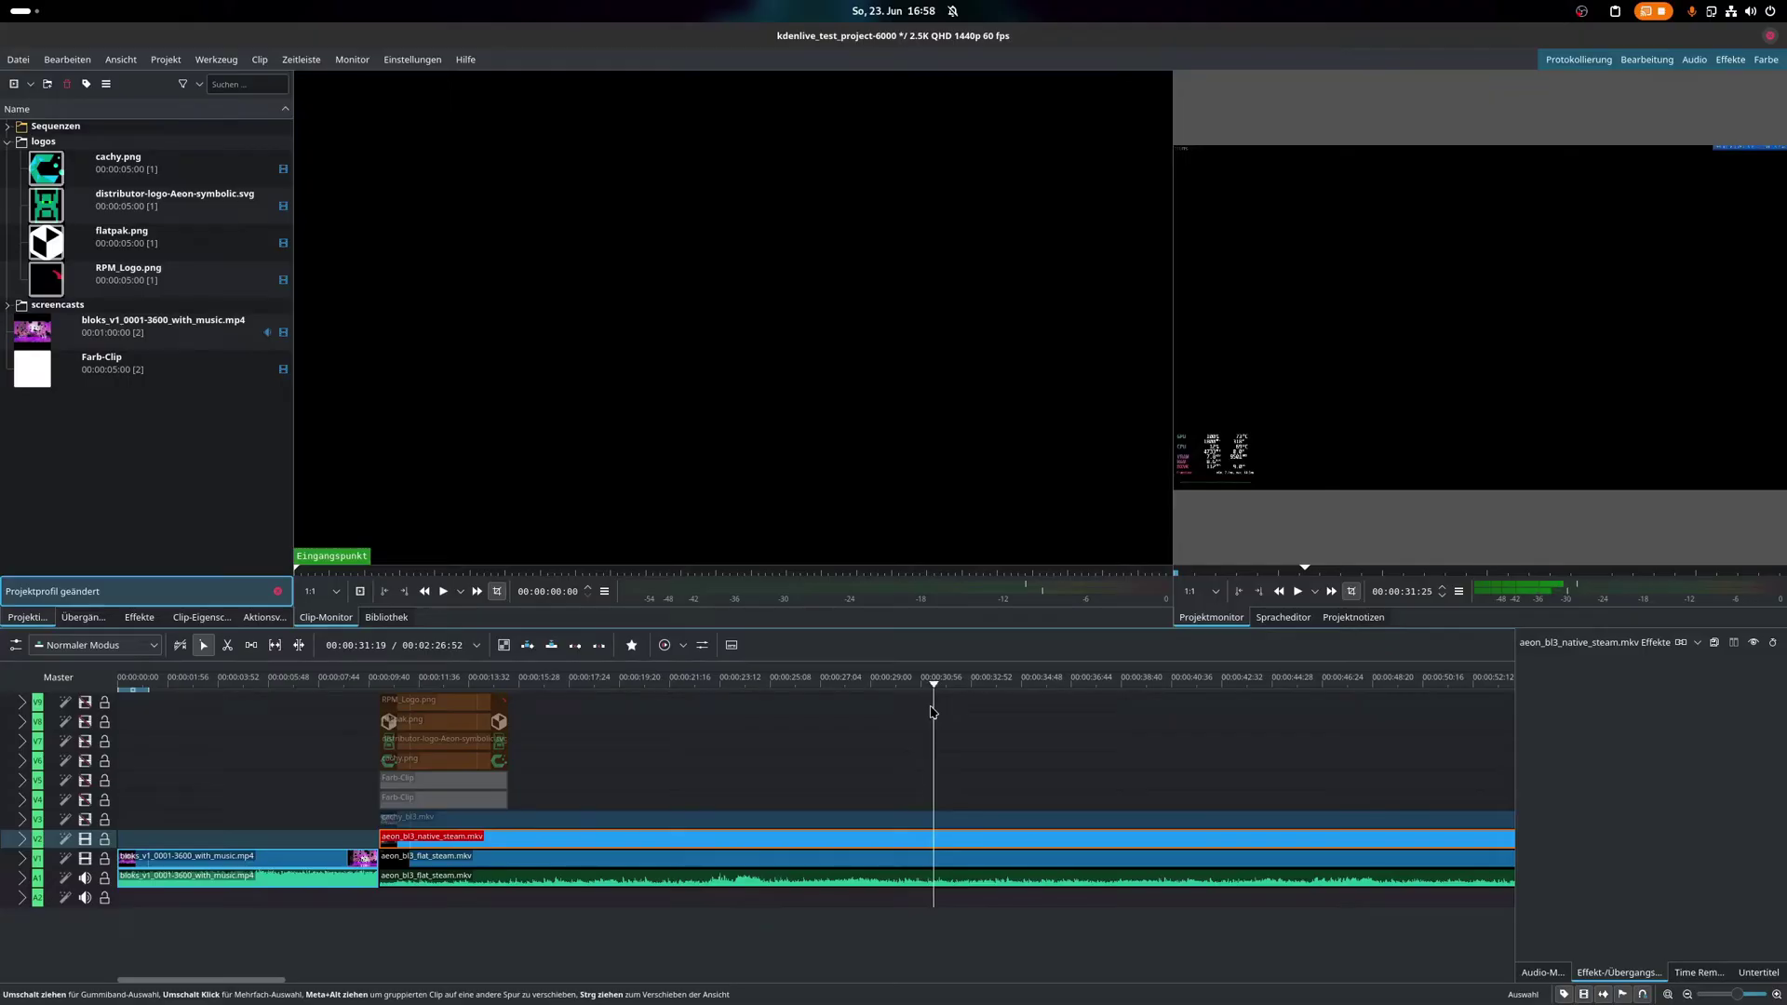
left_click_drag(395, 838, 497, 855)
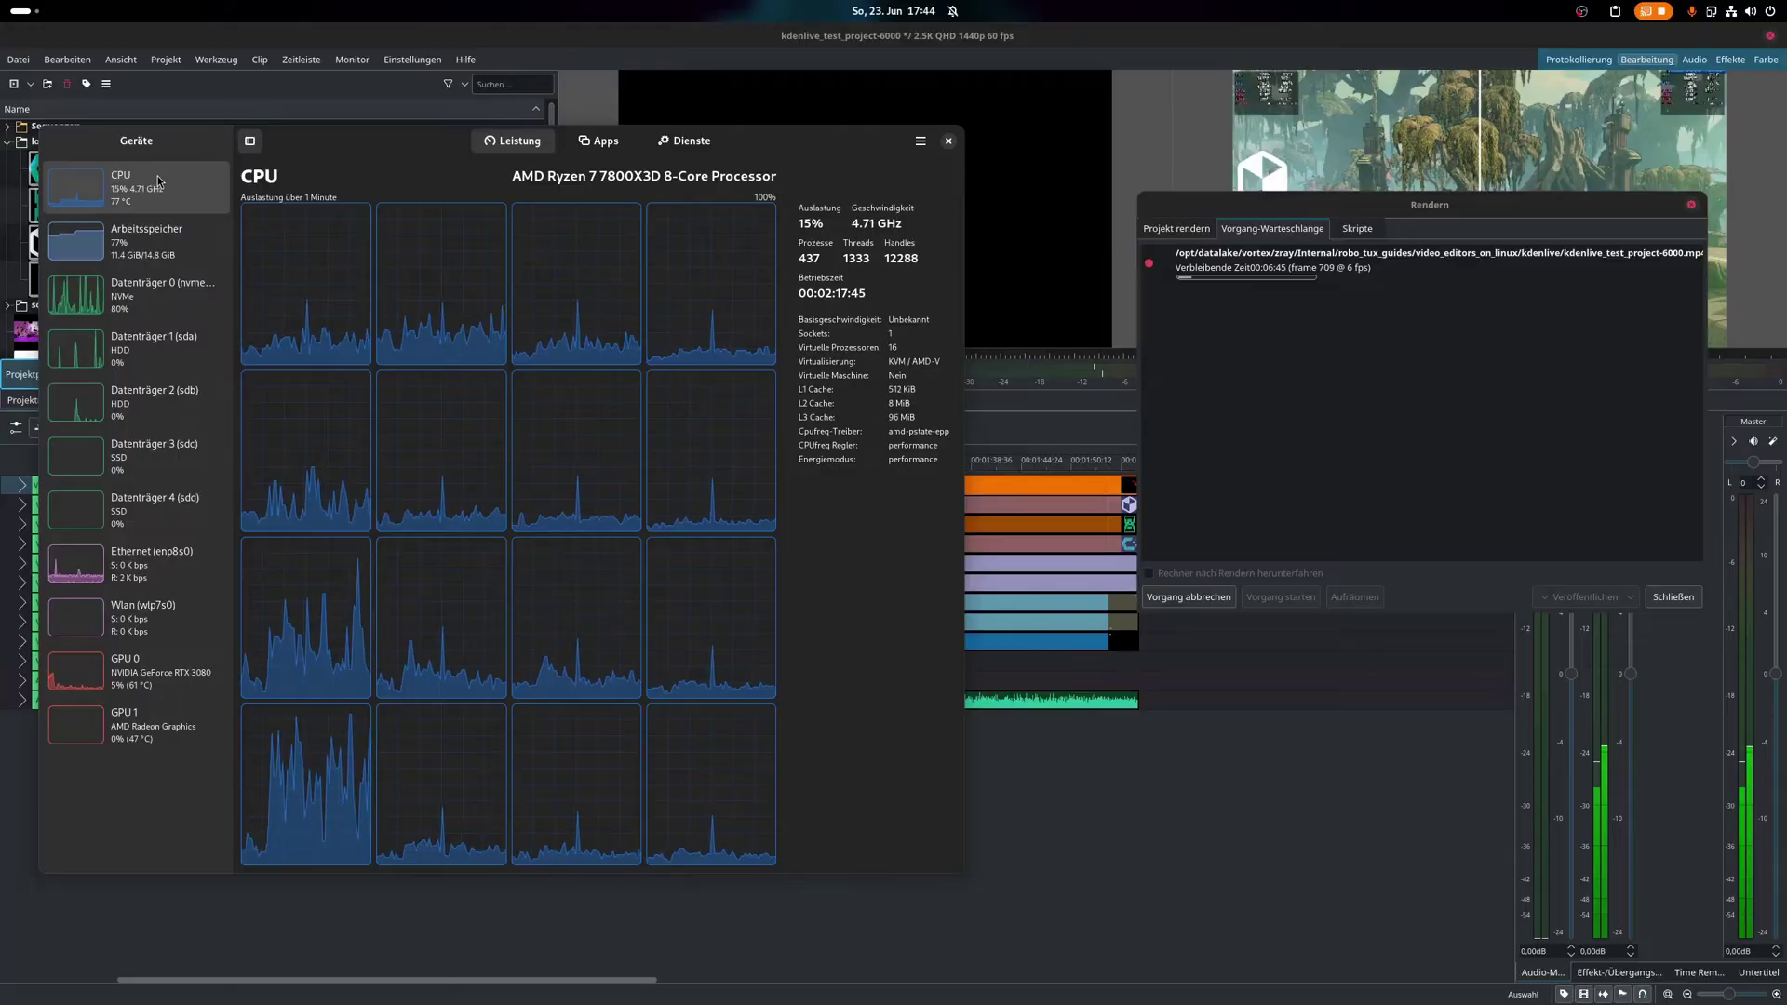
left_click(599, 141)
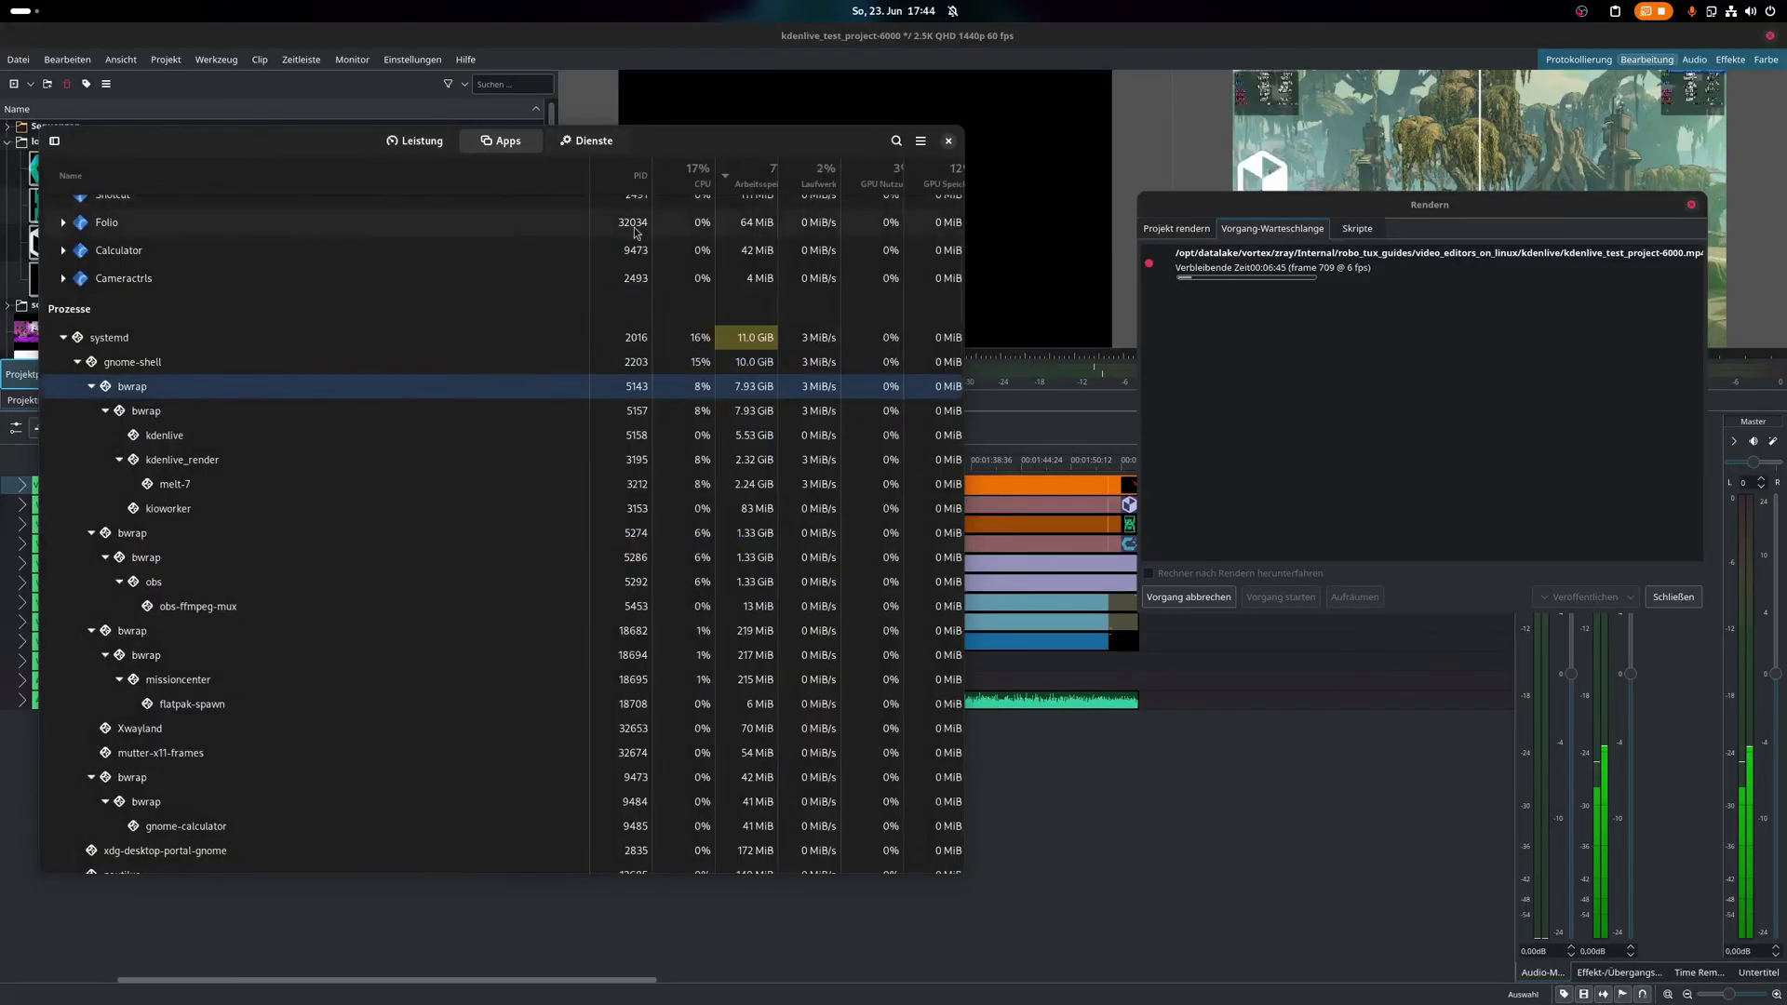
scroll(636, 232, "up", 3)
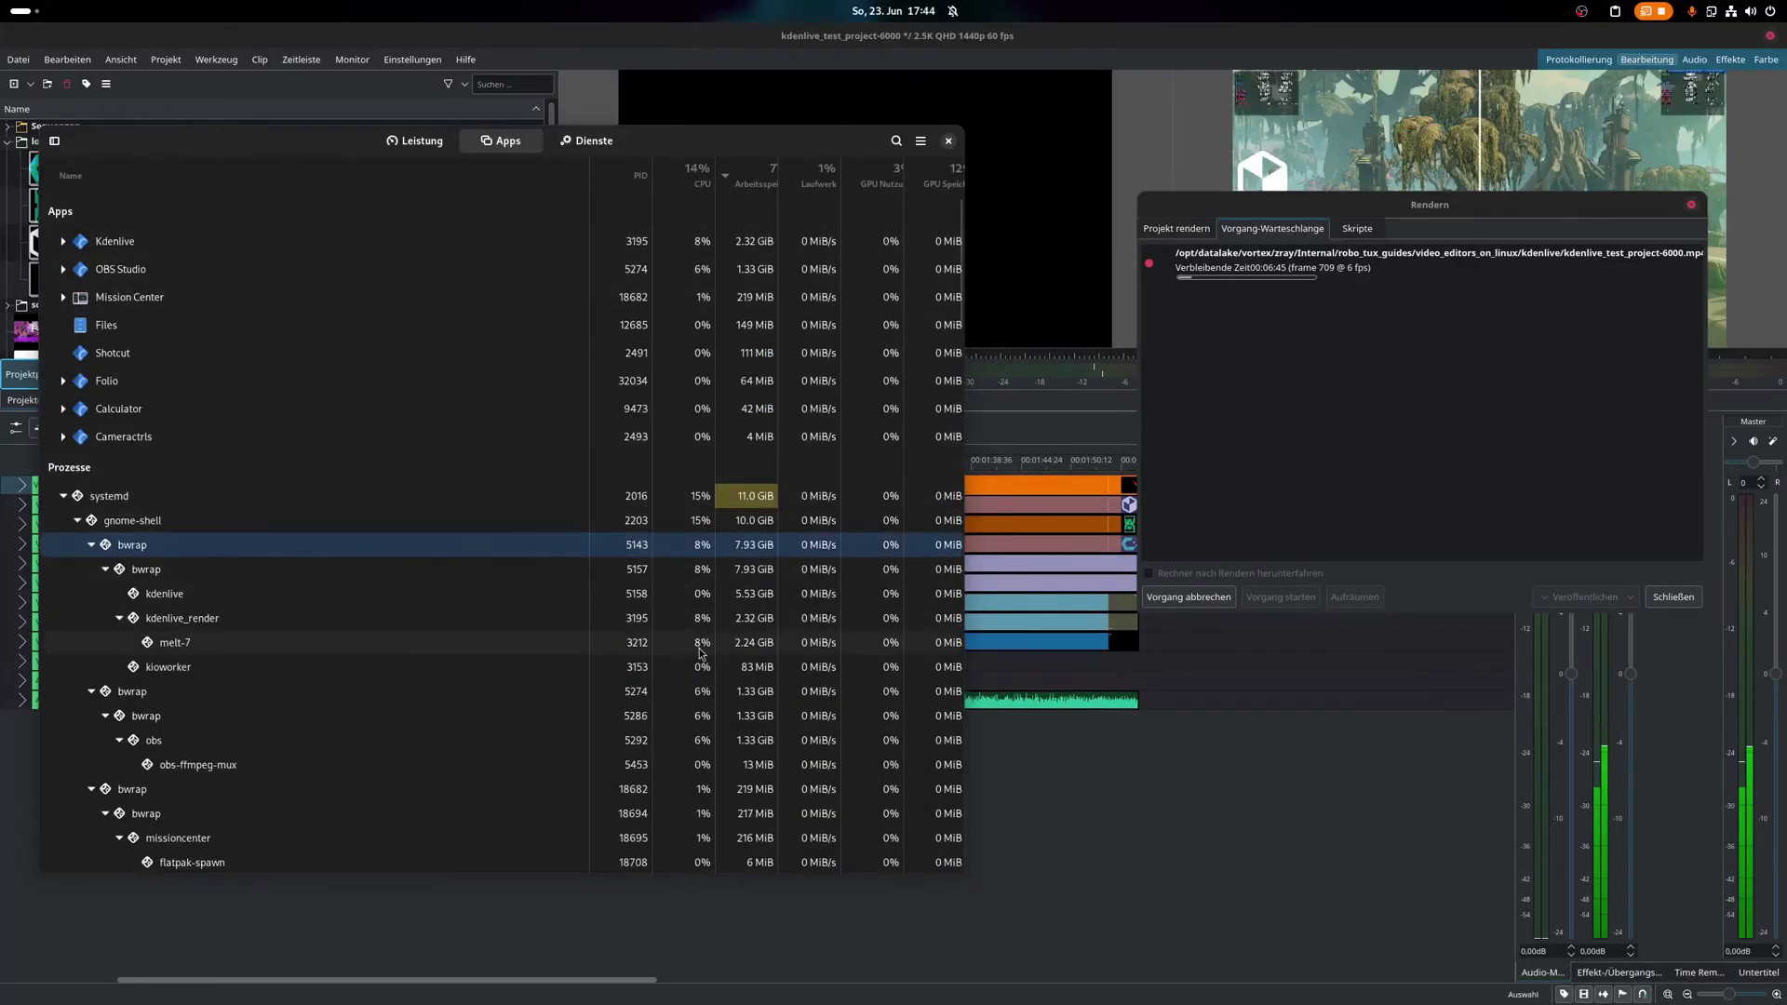
left_click(700, 644)
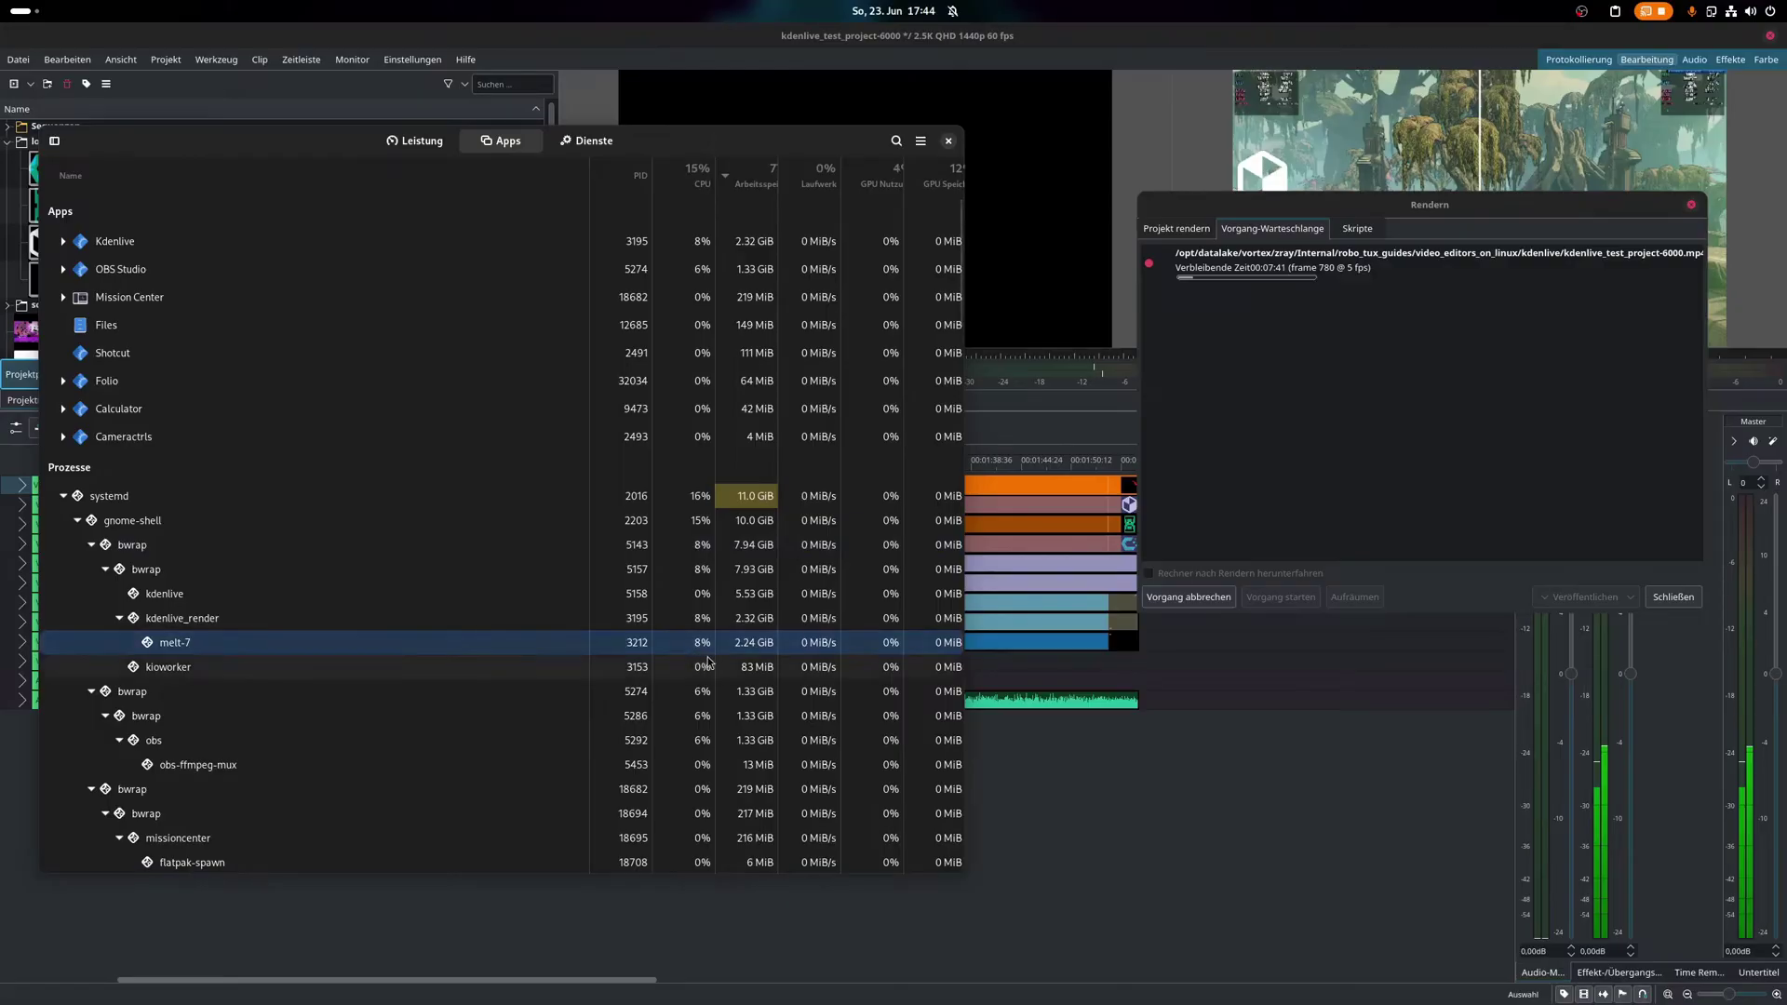
left_click(415, 140)
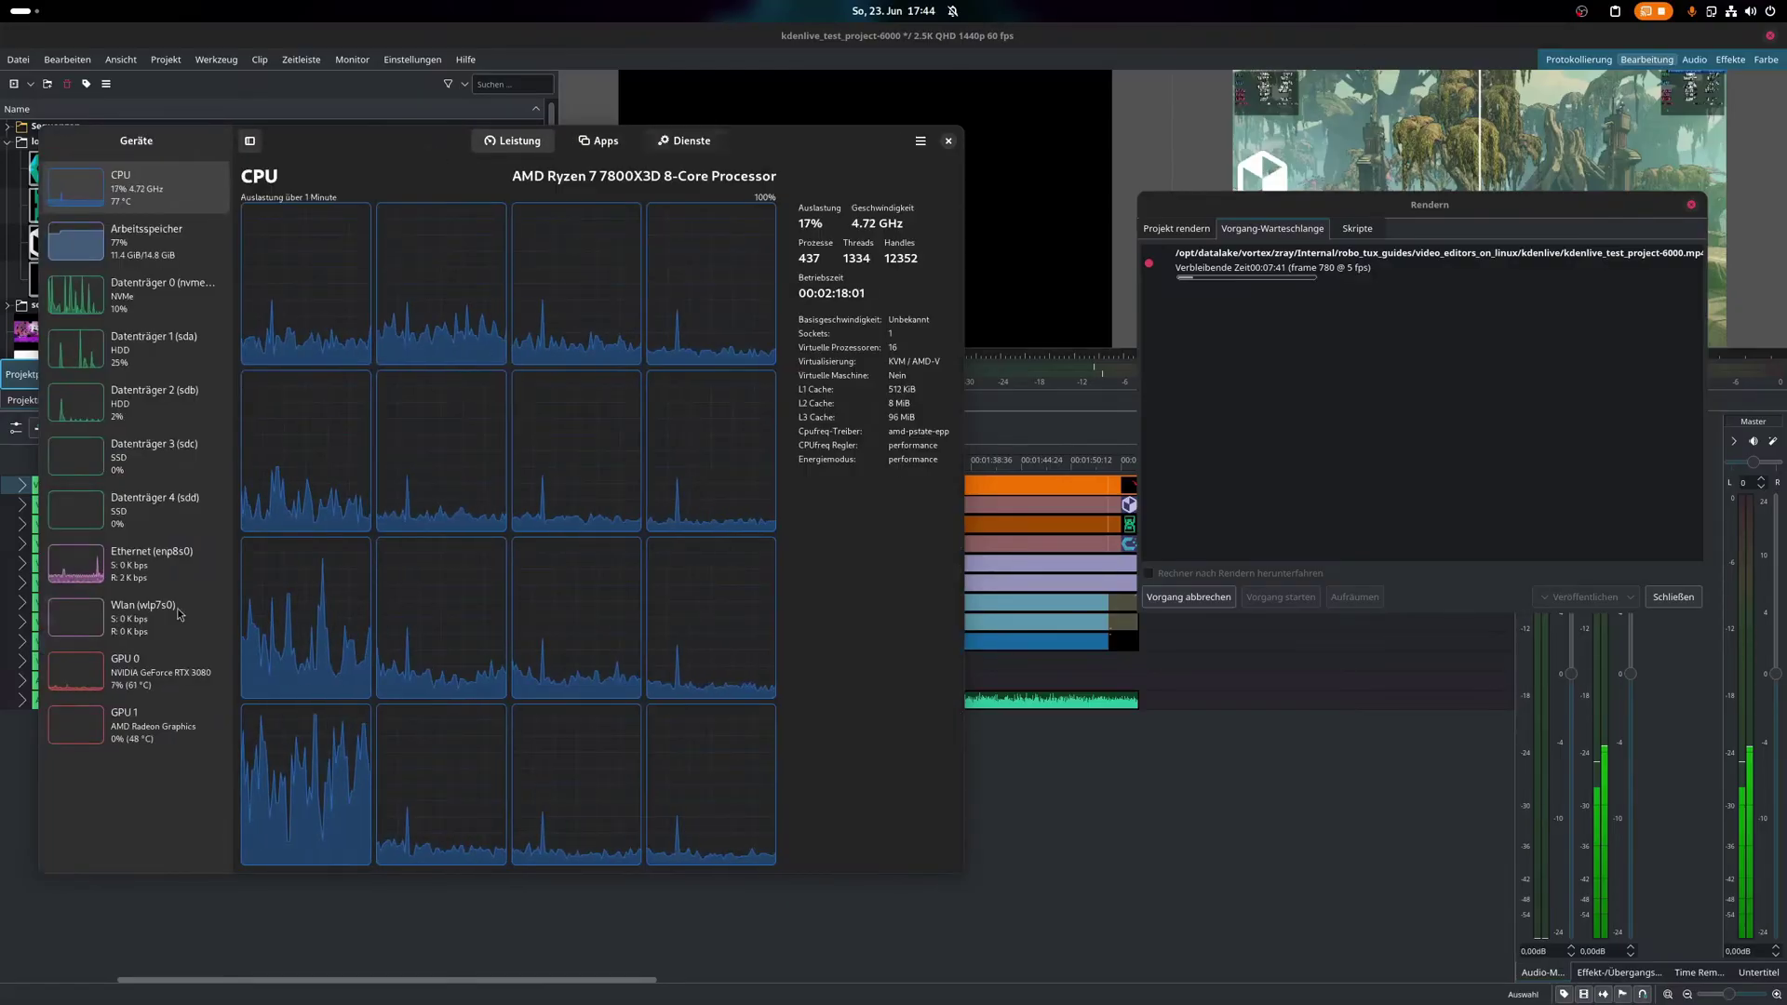
left_click(137, 670)
key("Home")
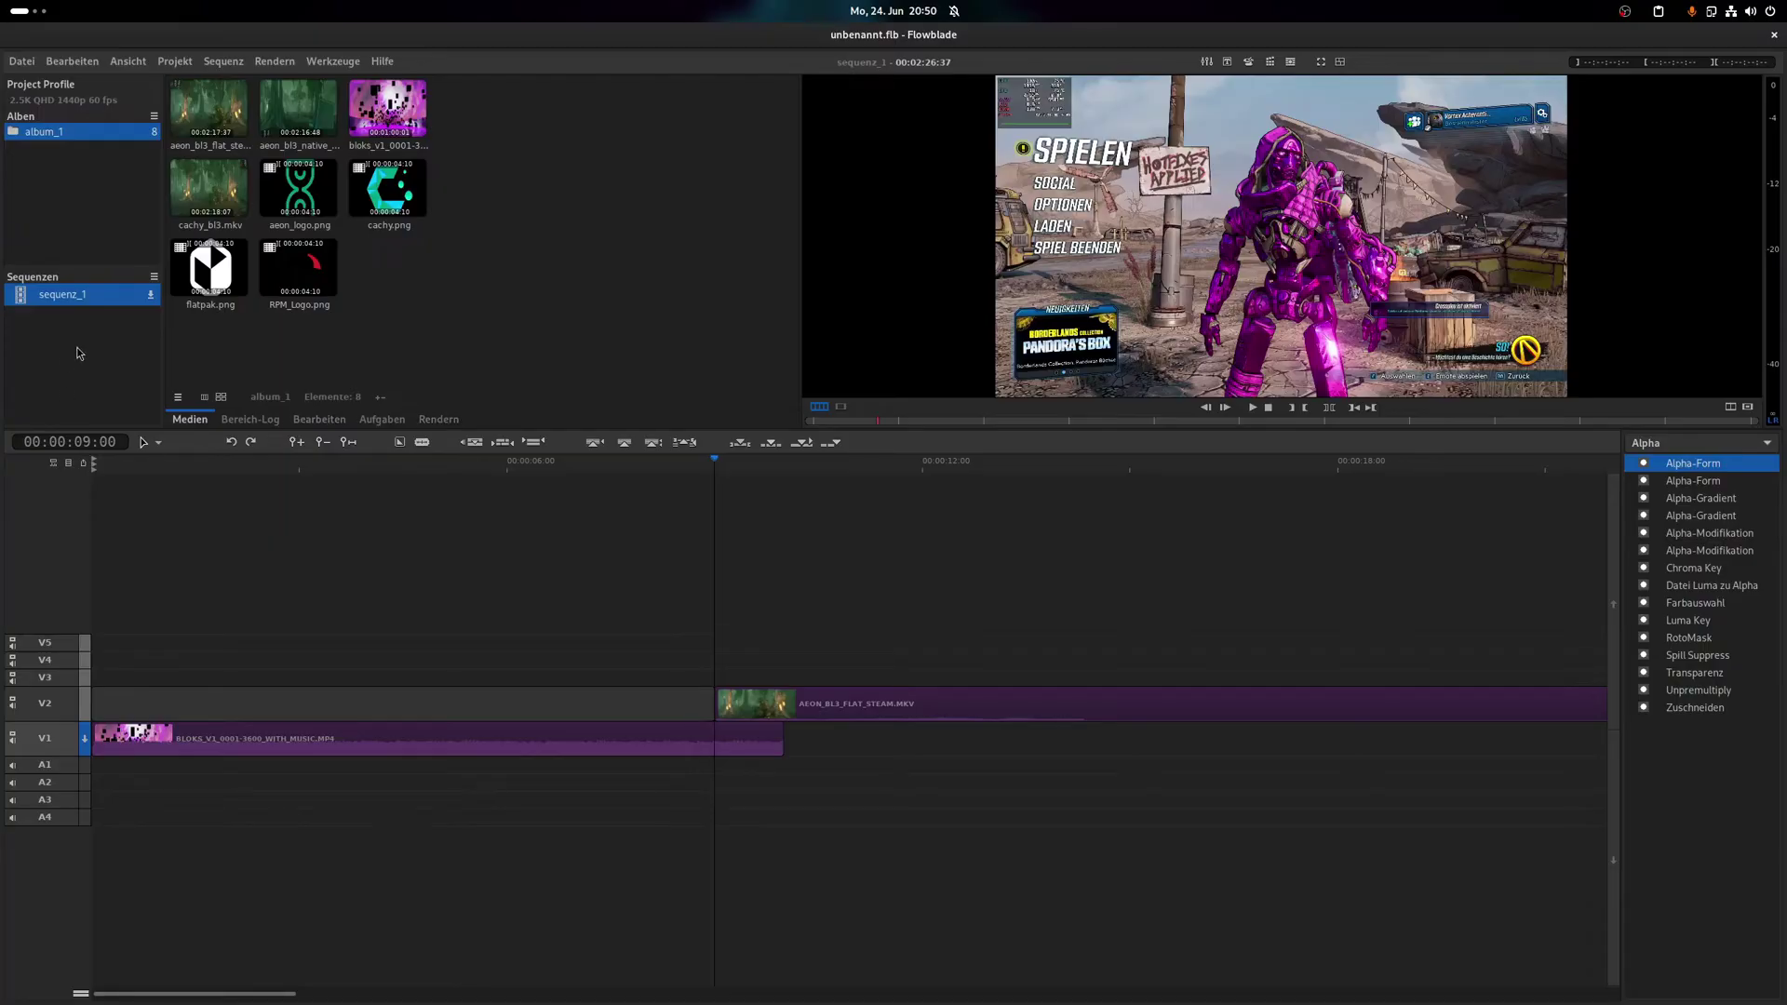
Browse the V2 clip's Filter hinzufügen menu to the Überblendung fade filters
right_click(824, 705)
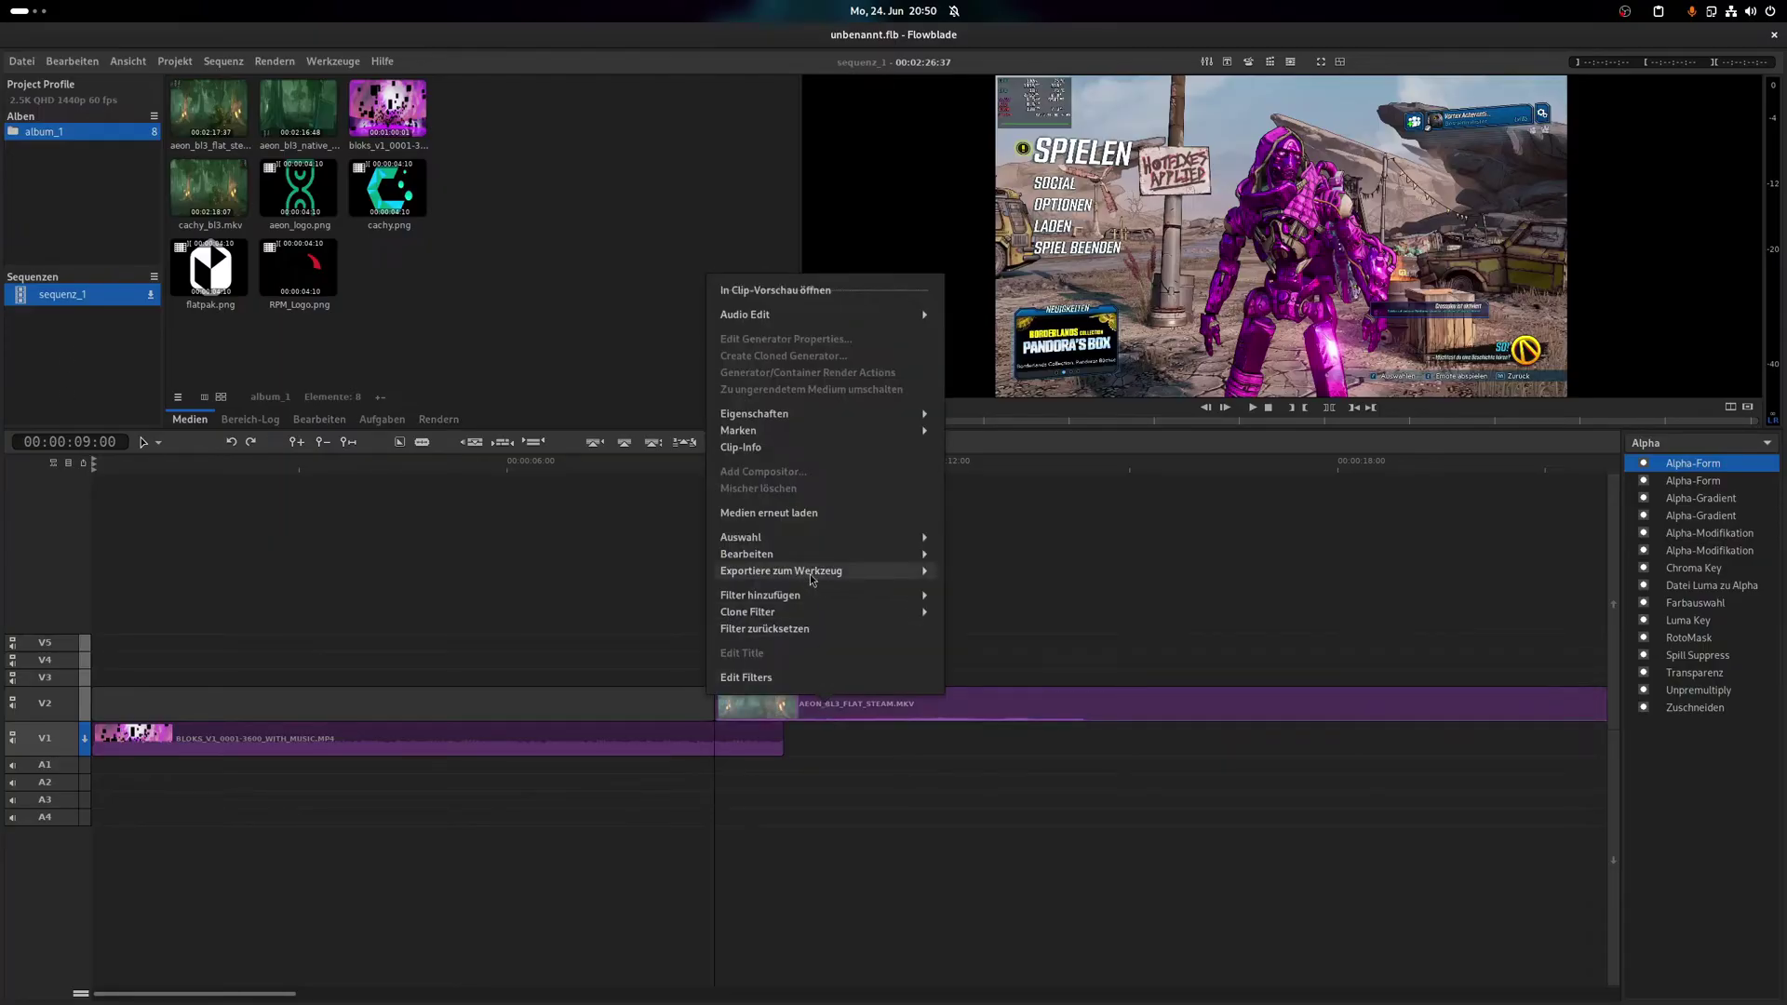
left_click(806, 600)
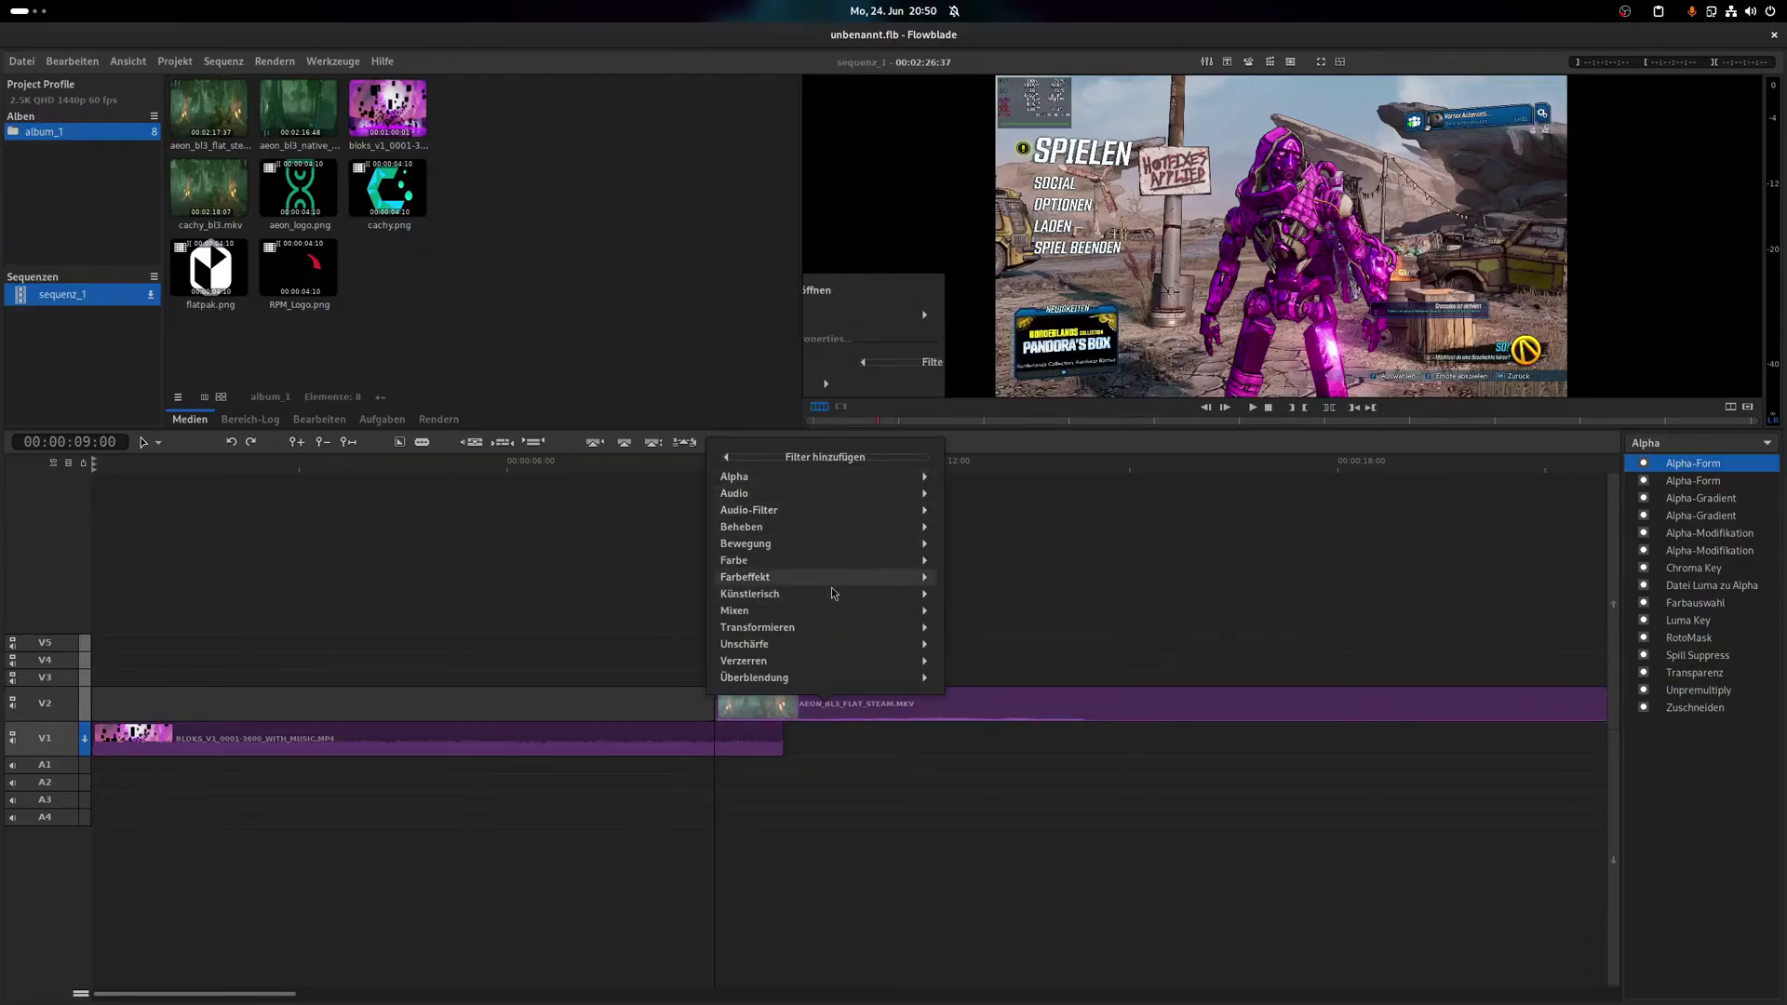
left_click(804, 678)
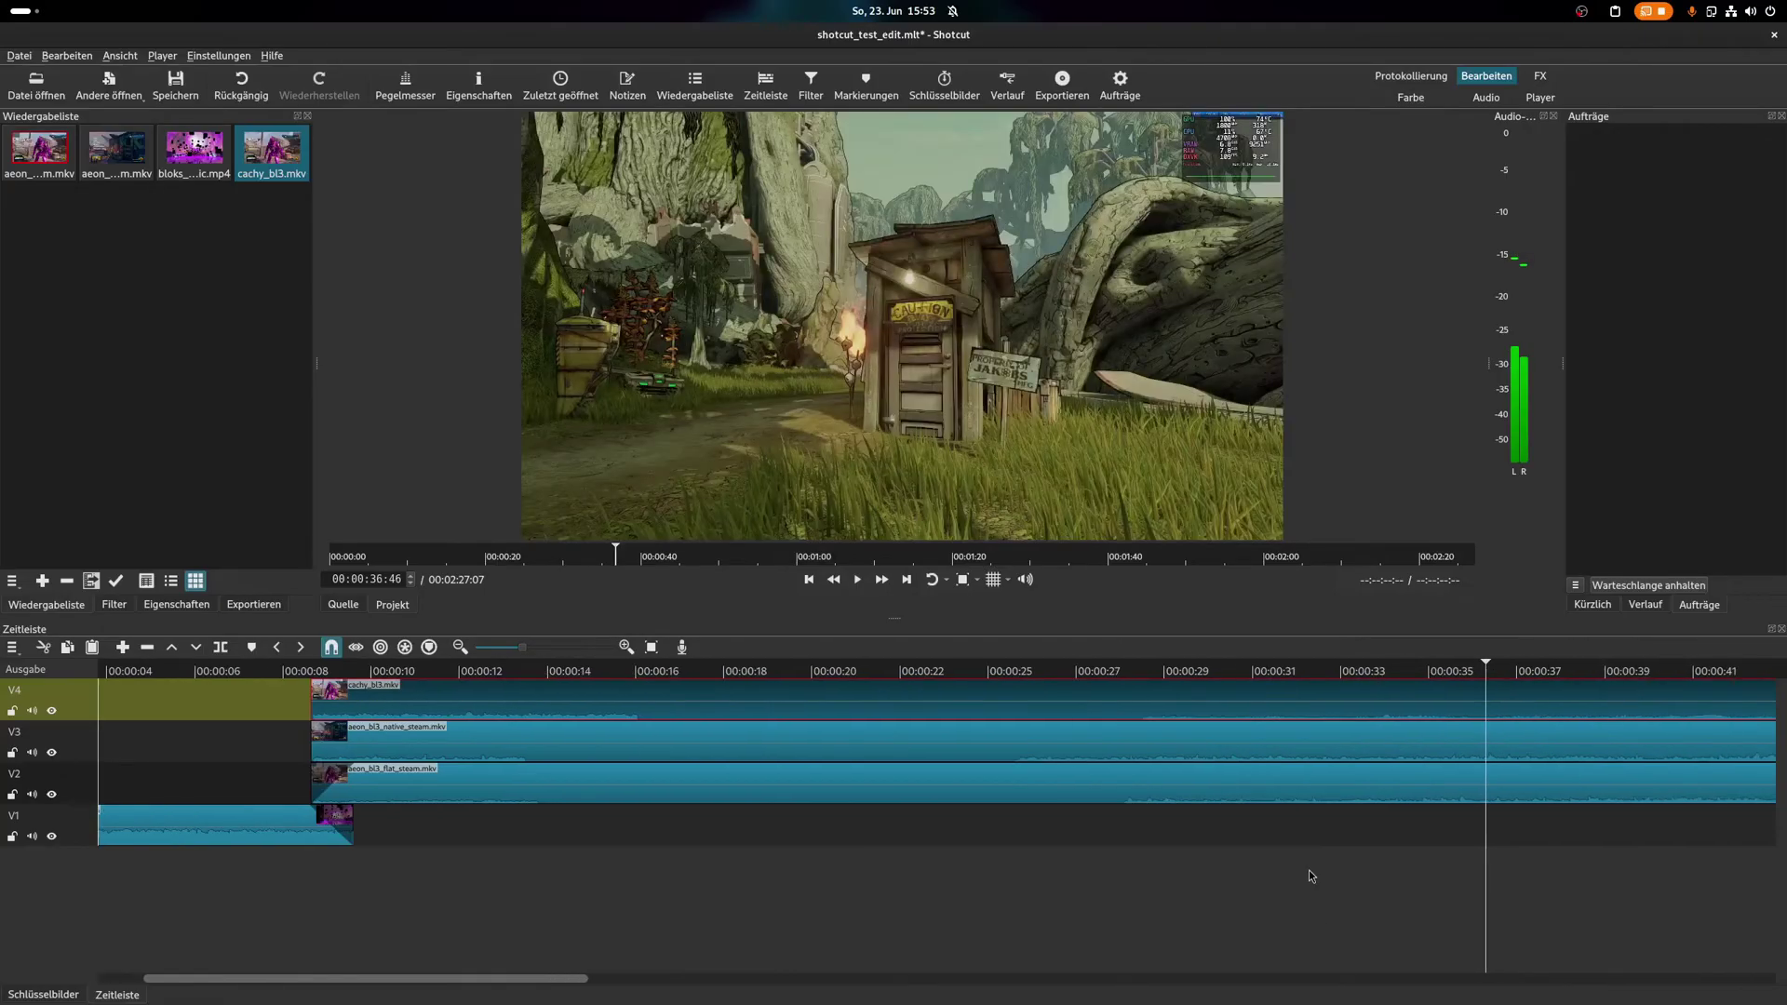
Scrub the Shotcut playhead back to about 00:00:35
left_click_drag(974, 674, 915, 674)
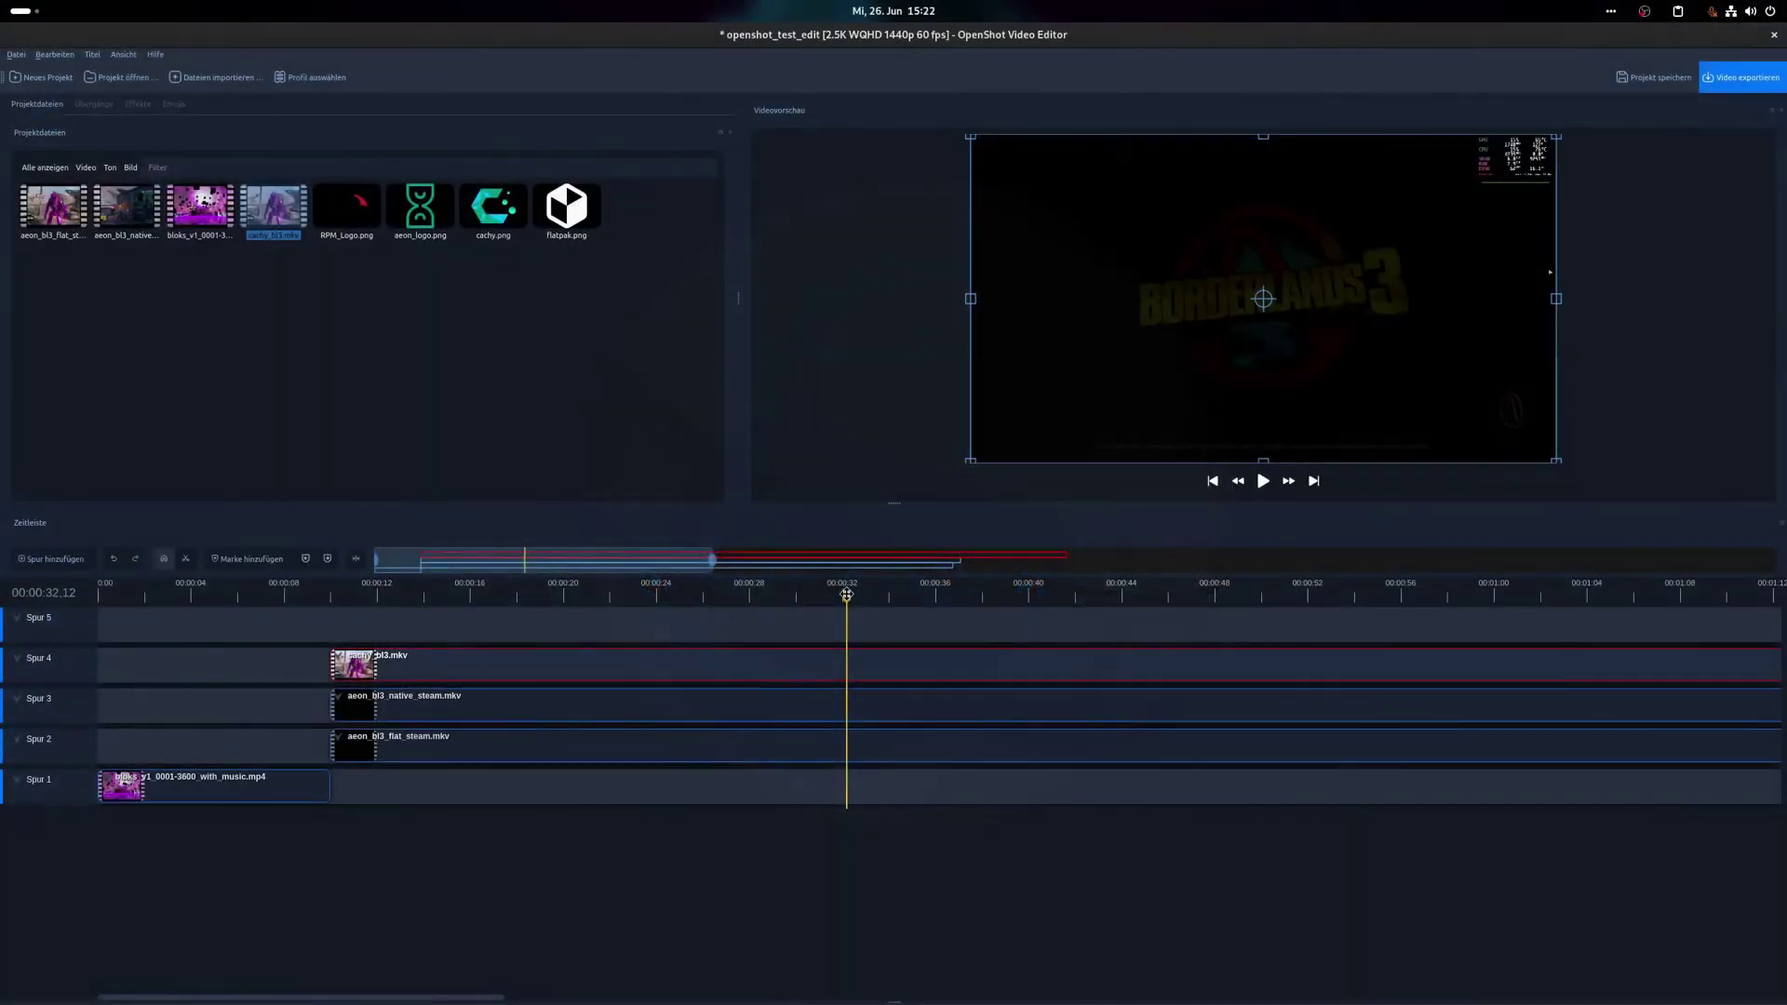
mouse_move(846, 596)
left_mouse_down()
mouse_move(997, 596)
mouse_move(868, 610)
left_mouse_up()
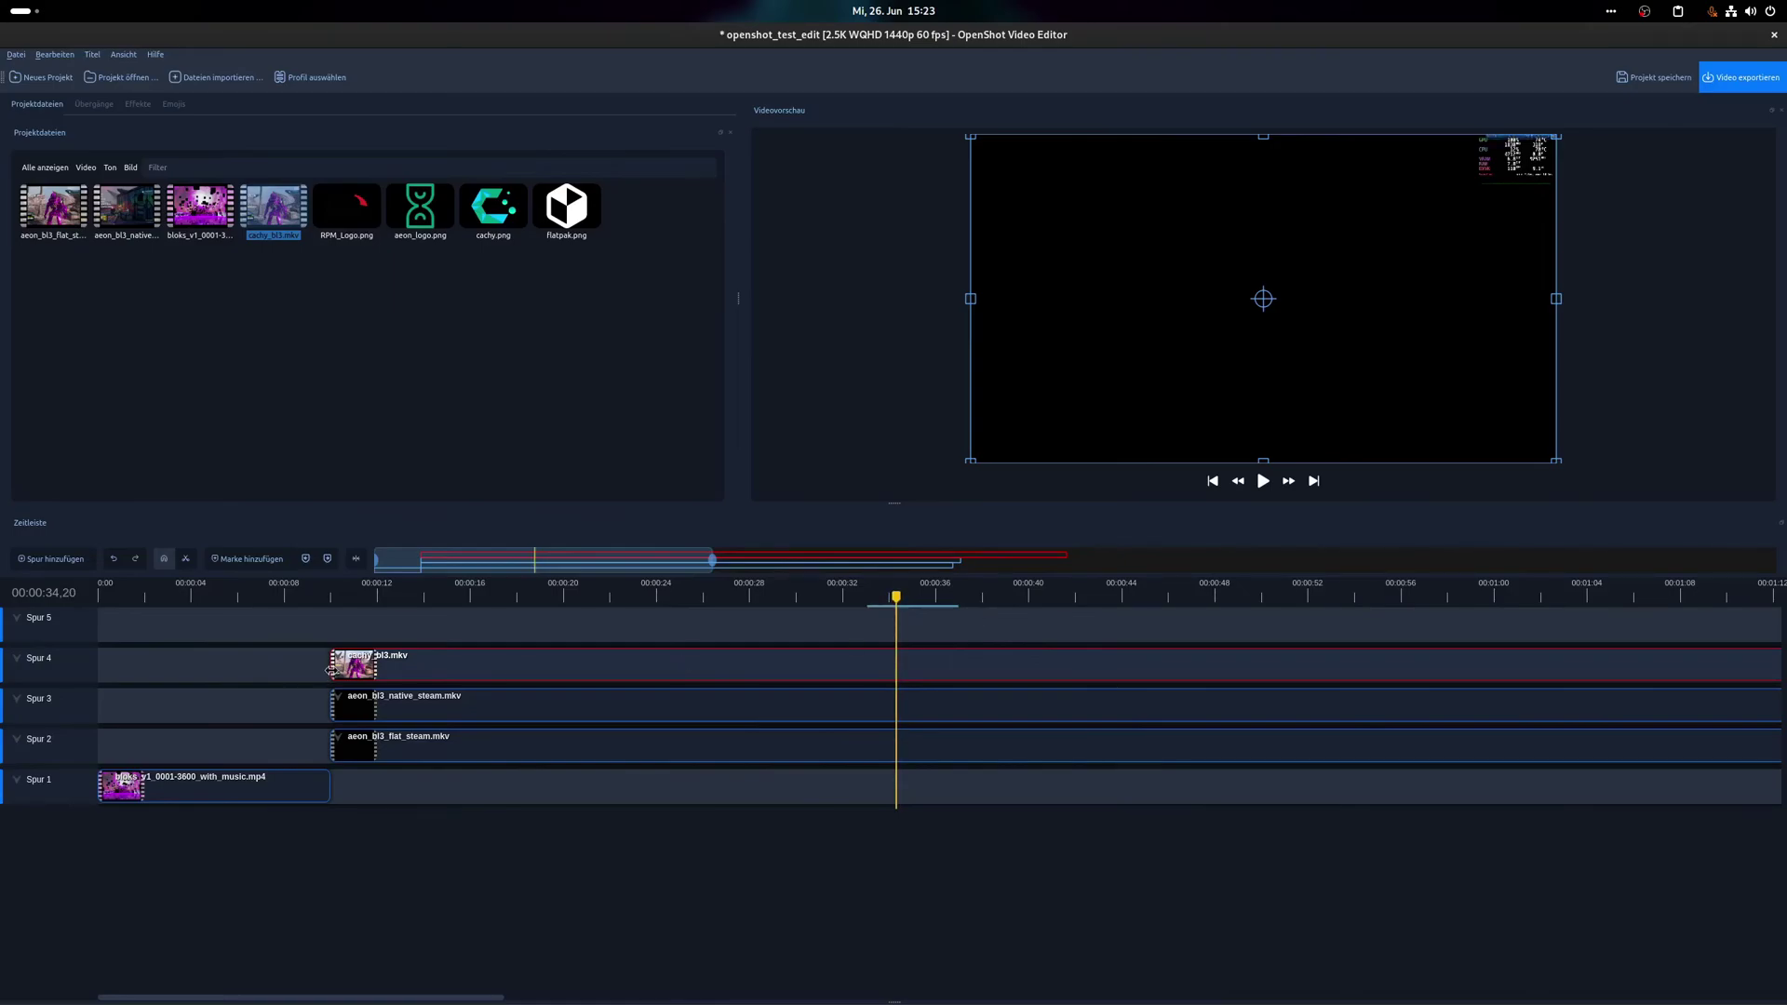
left_click_drag(619, 669, 398, 679)
left_click(311, 596)
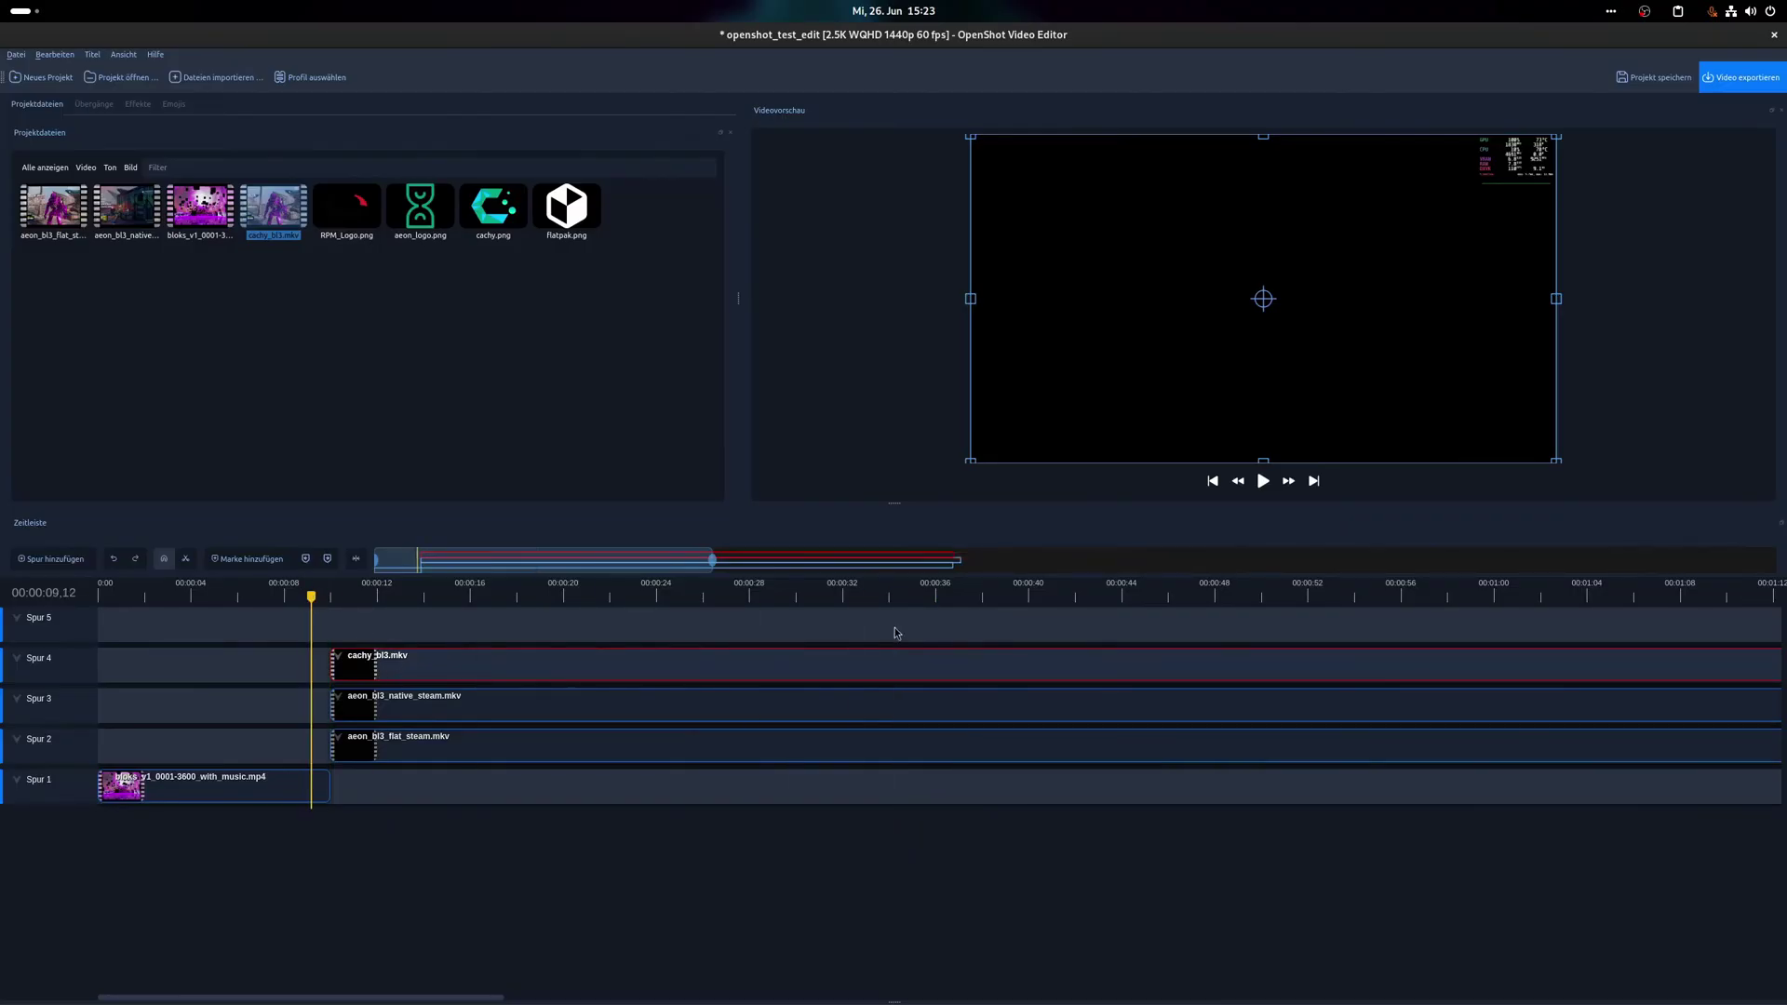
left_click(1262, 480)
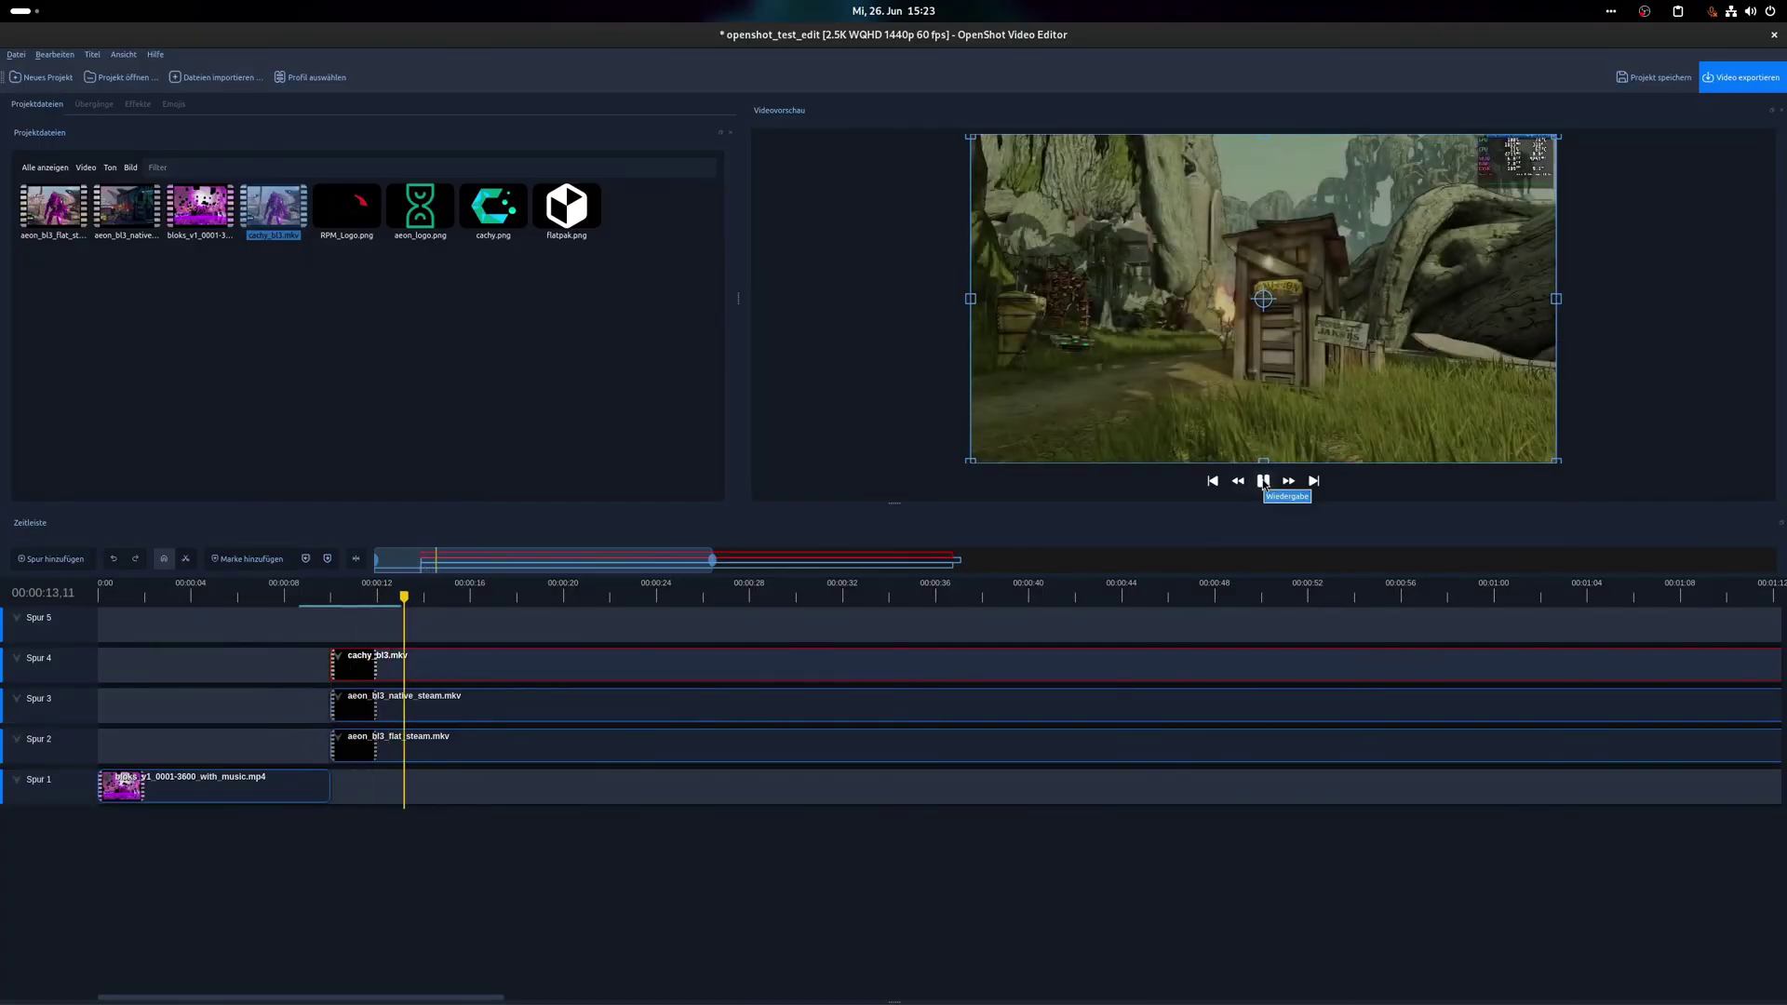
left_click(1263, 481)
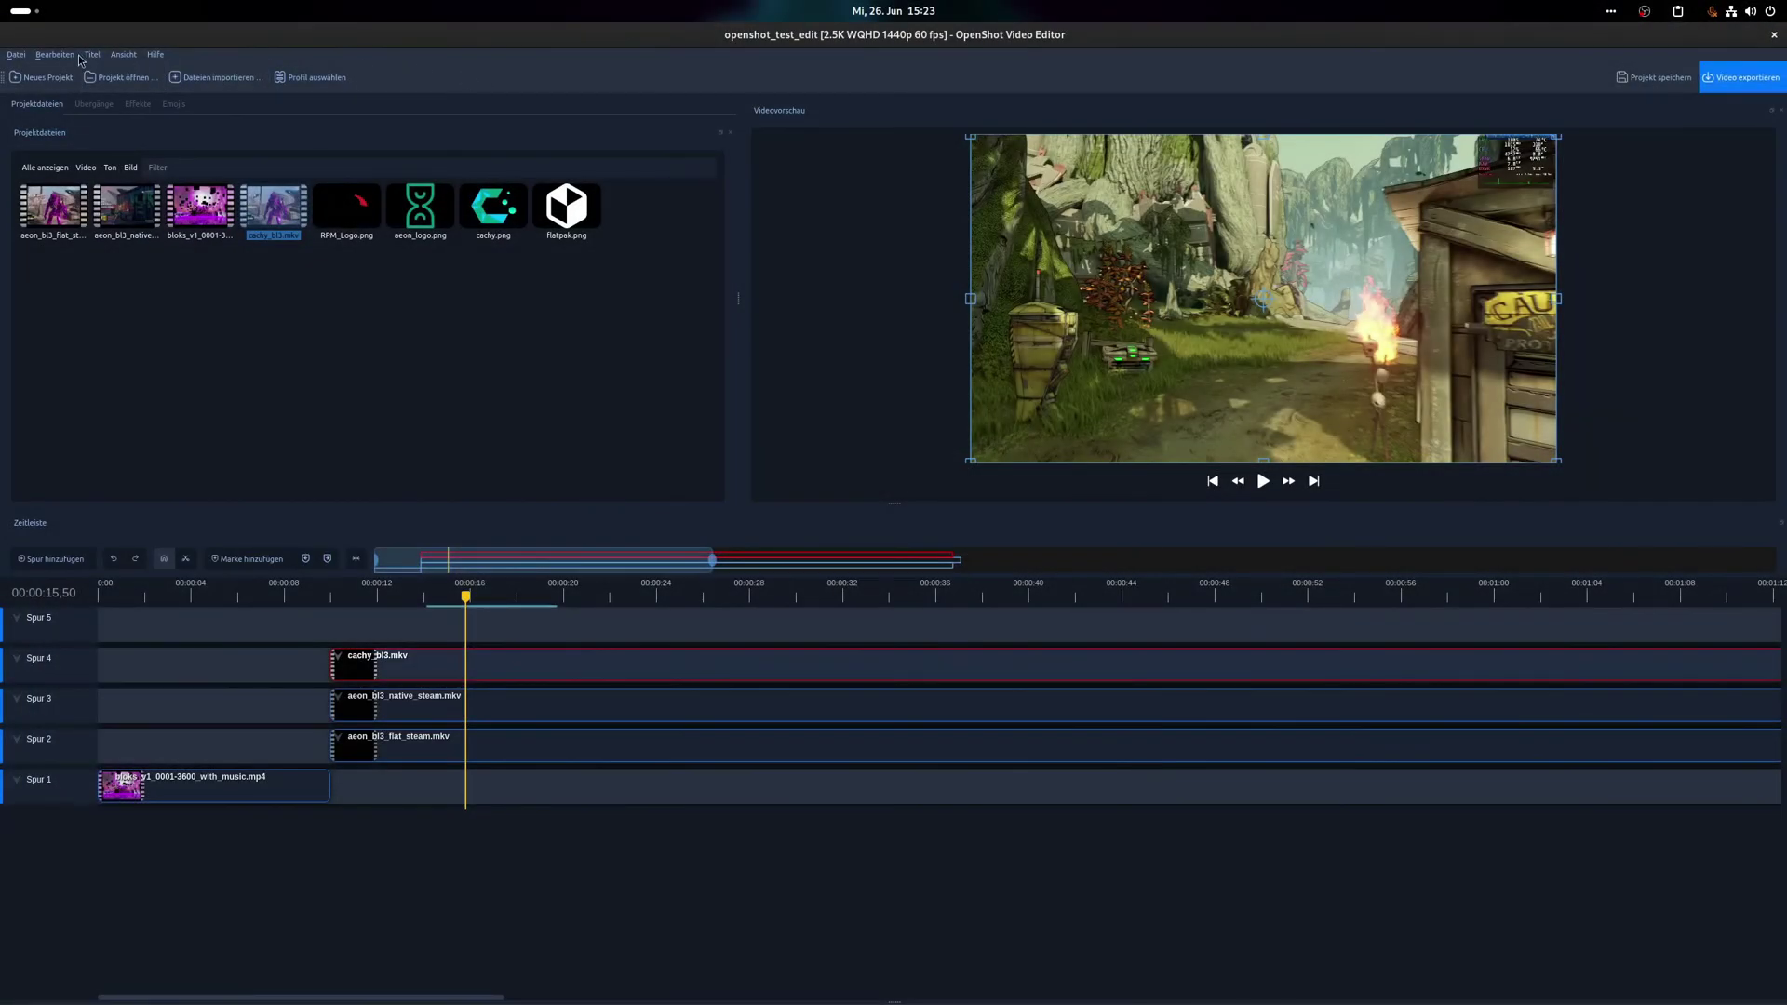
left_click(71, 55)
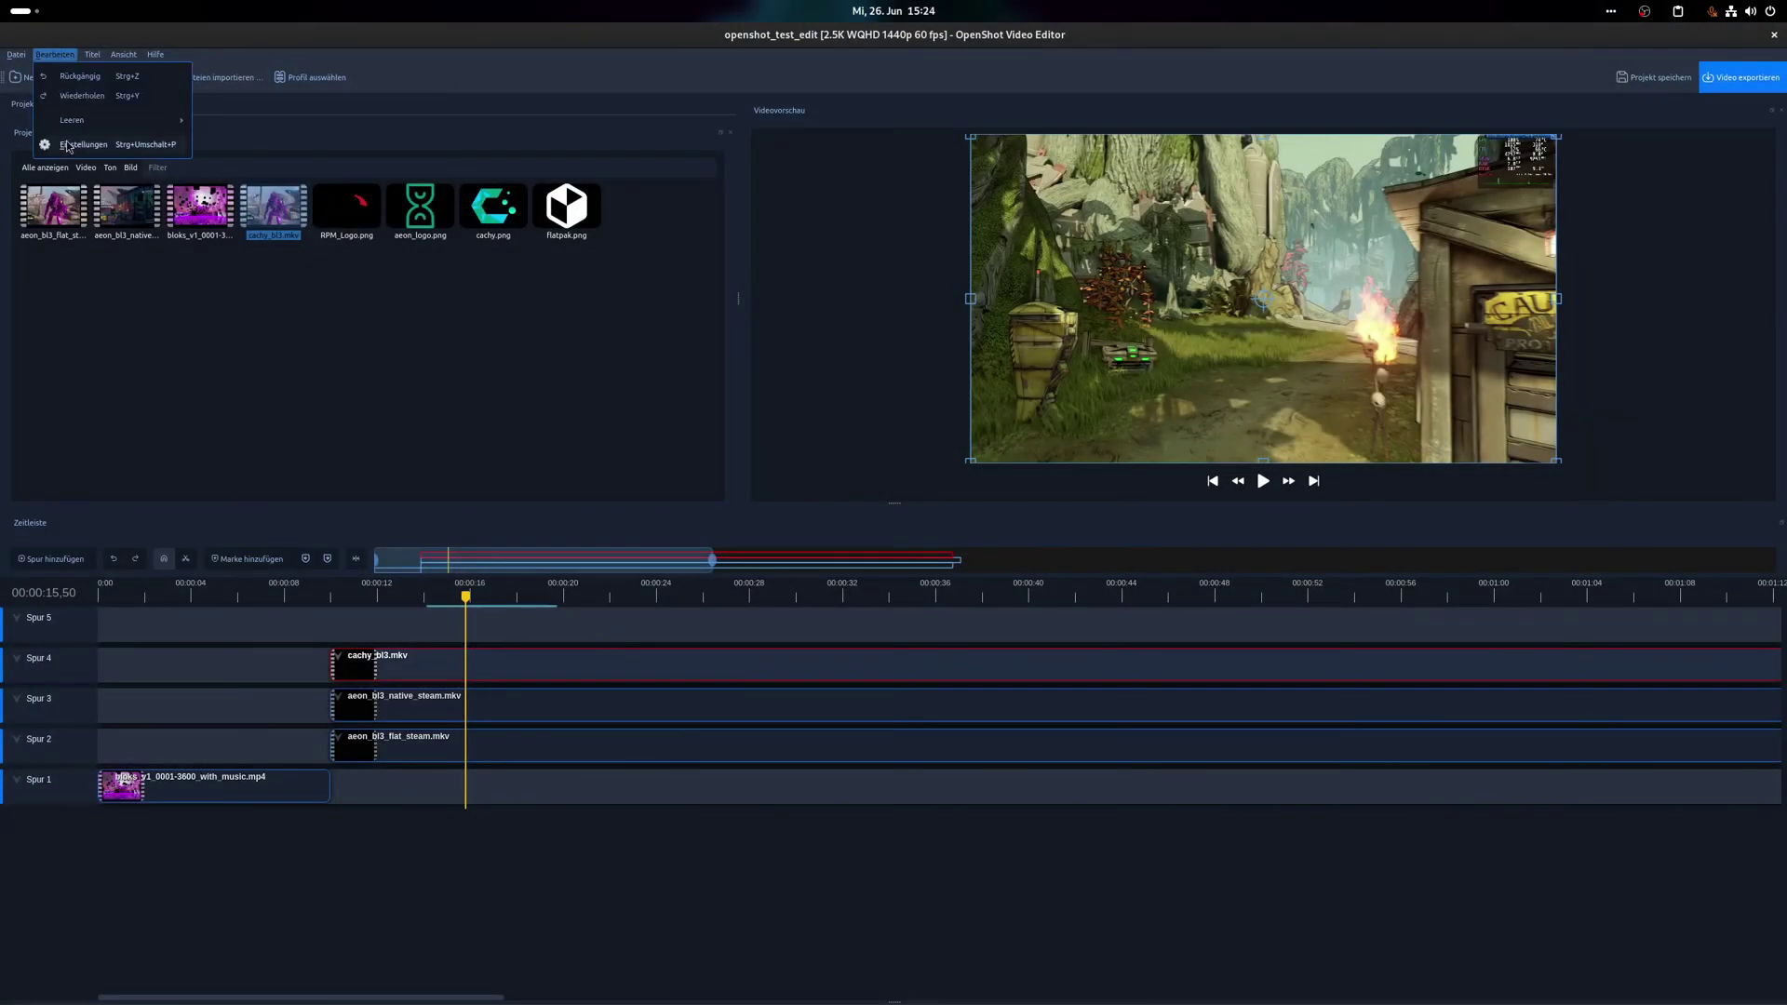
left_click(84, 148)
left_click(695, 421)
left_click(1110, 454)
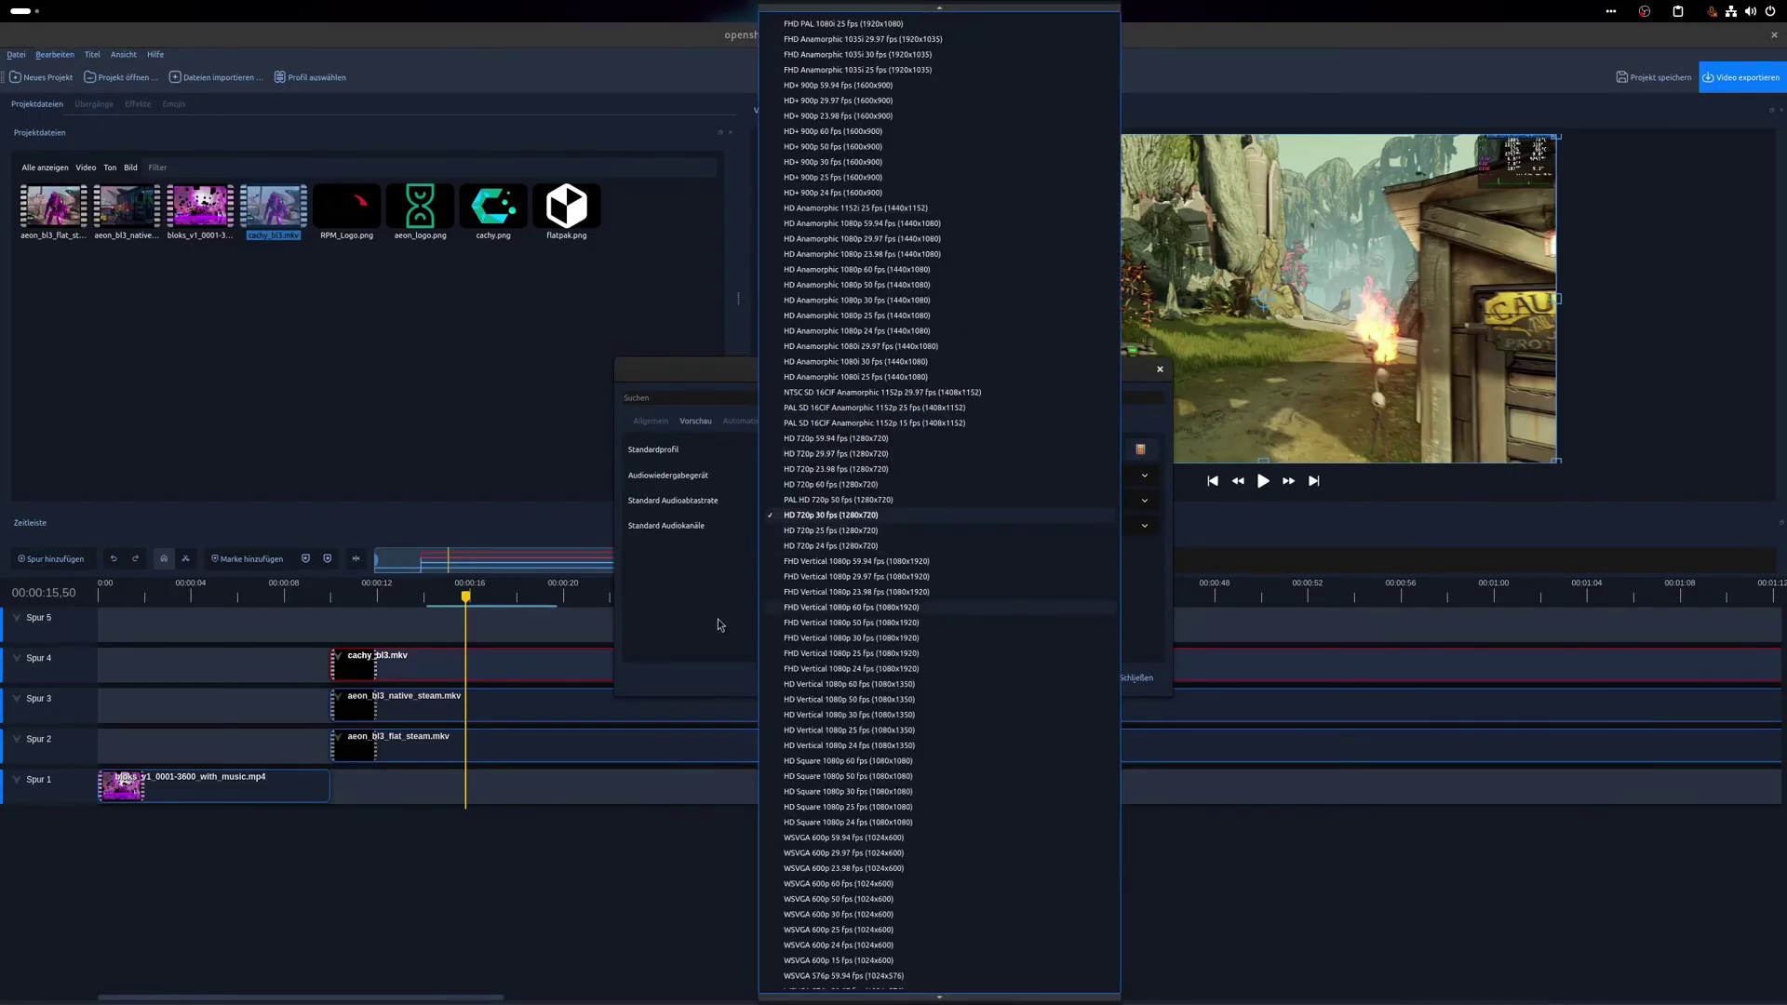
key("Escape")
left_click(1133, 678)
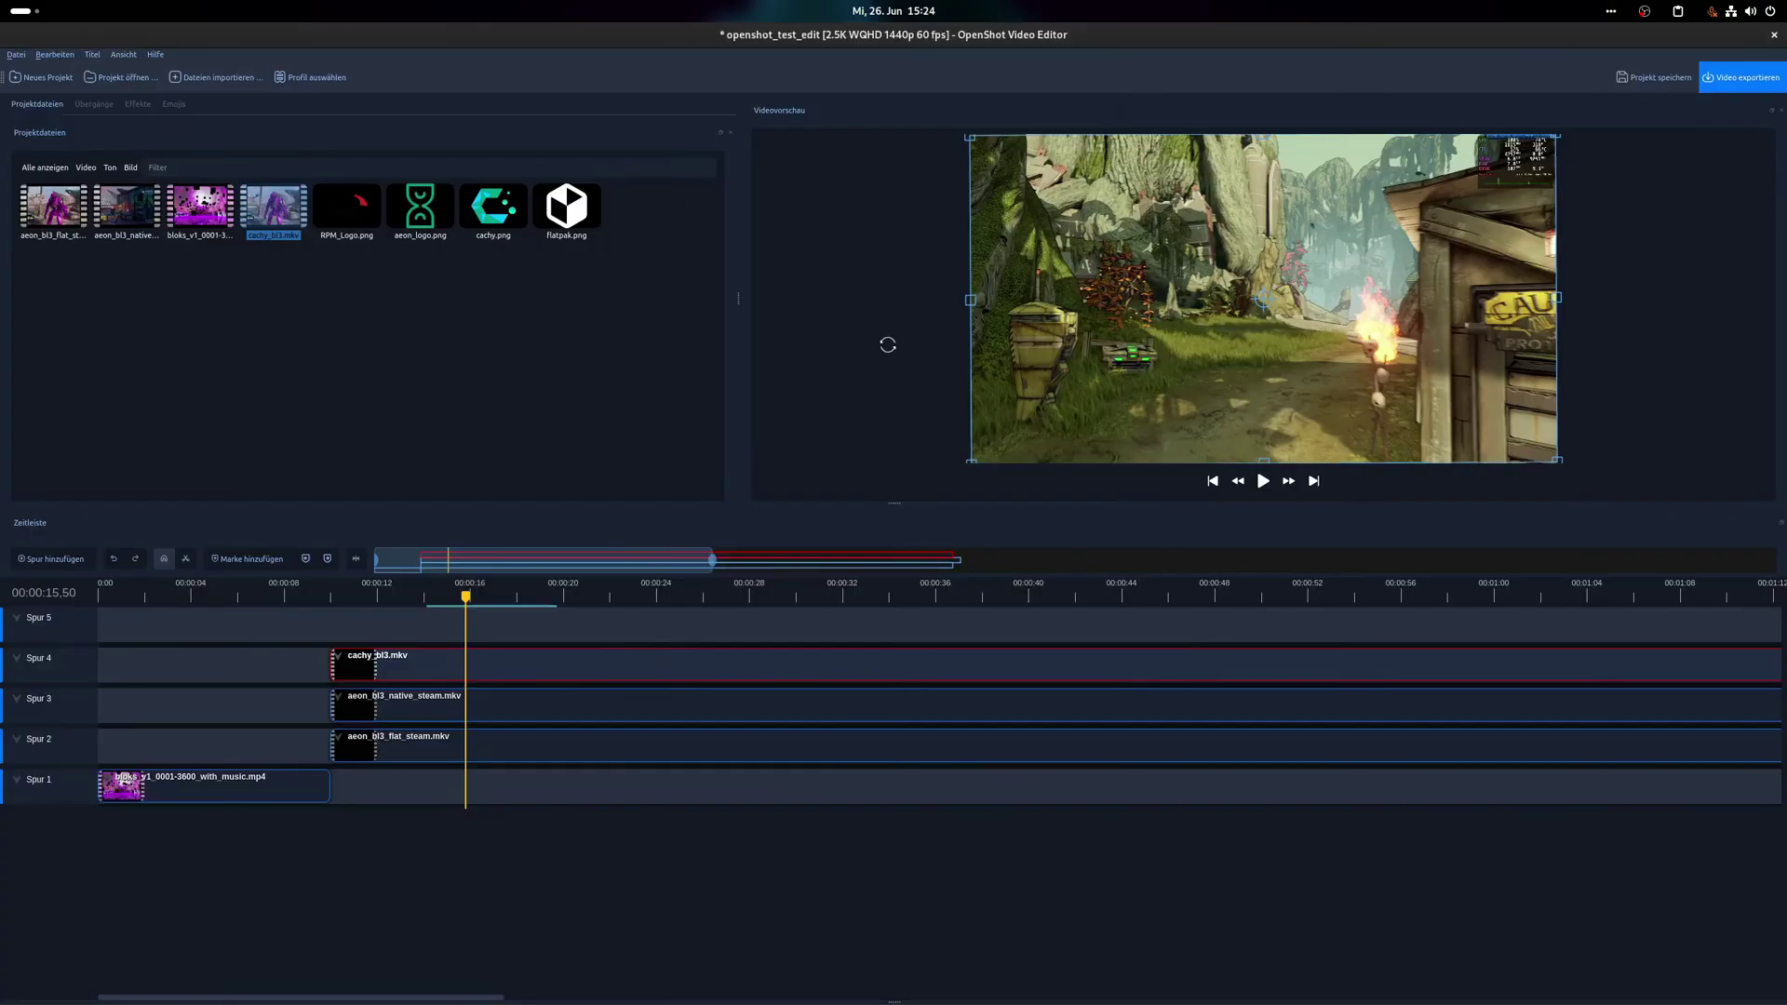
Browse the context-menu options of the cachy_bl3.mkv clip on the OpenShot timeline
left_click_drag(888, 345, 843, 336)
right_click(395, 668)
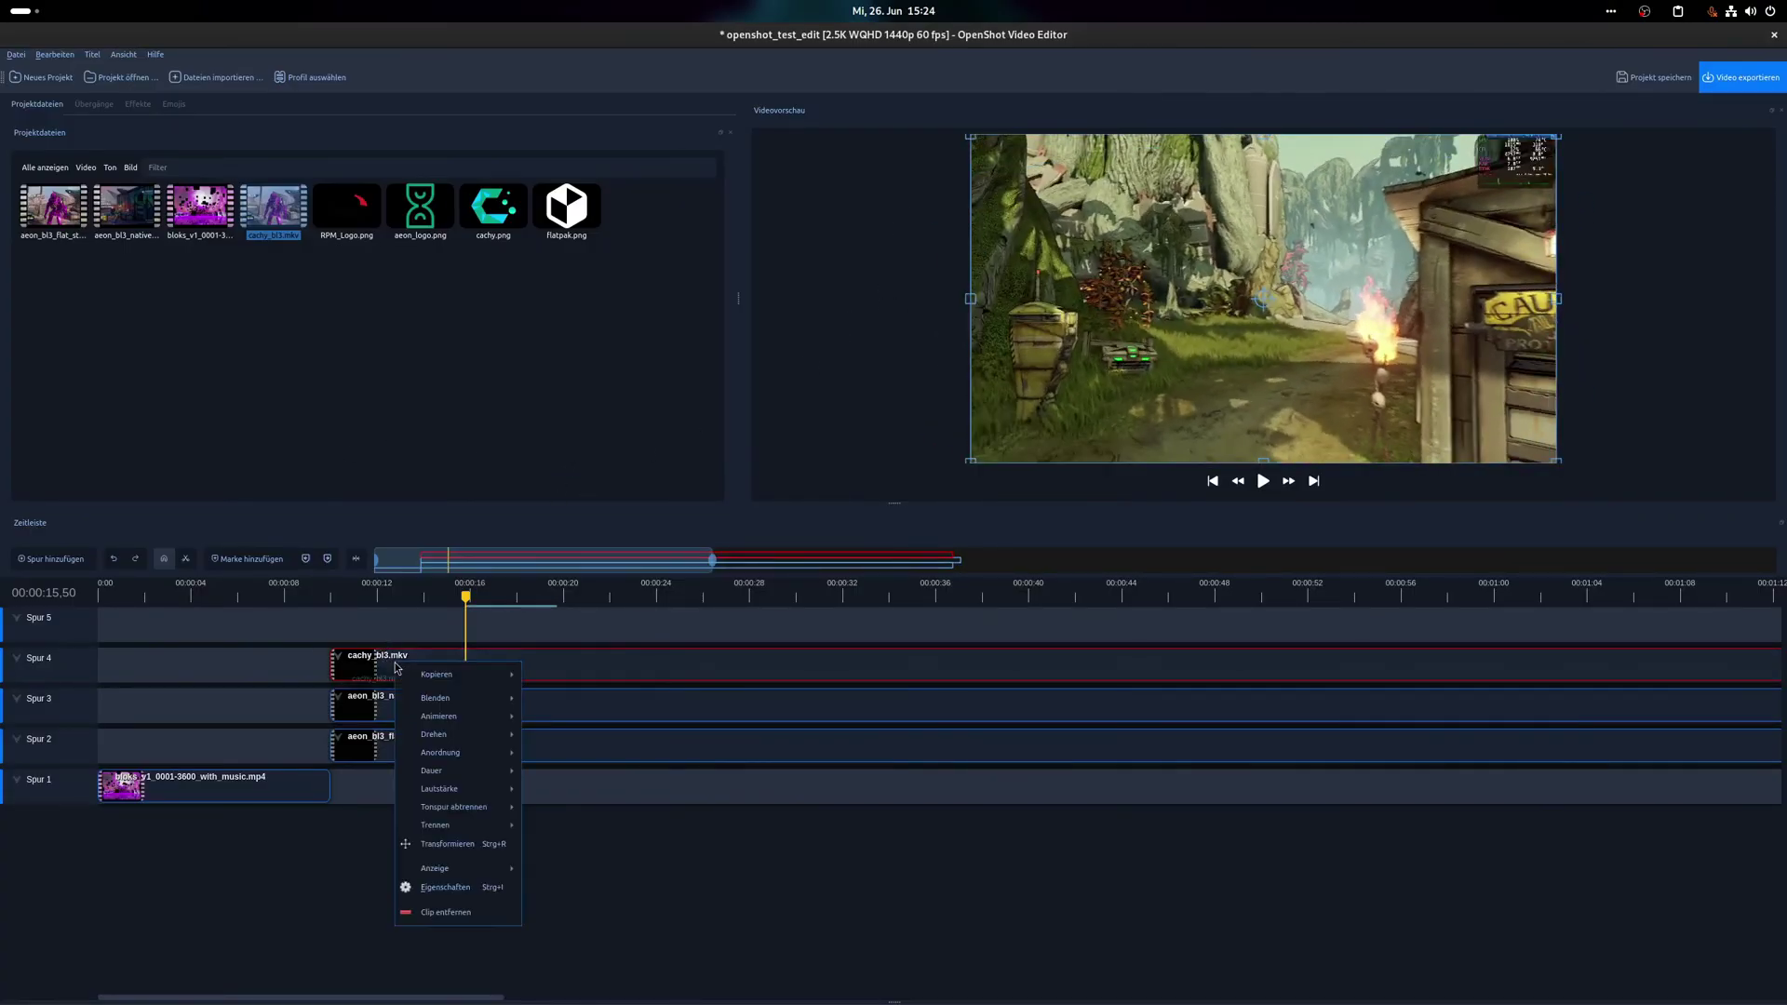
mouse_move(453, 700)
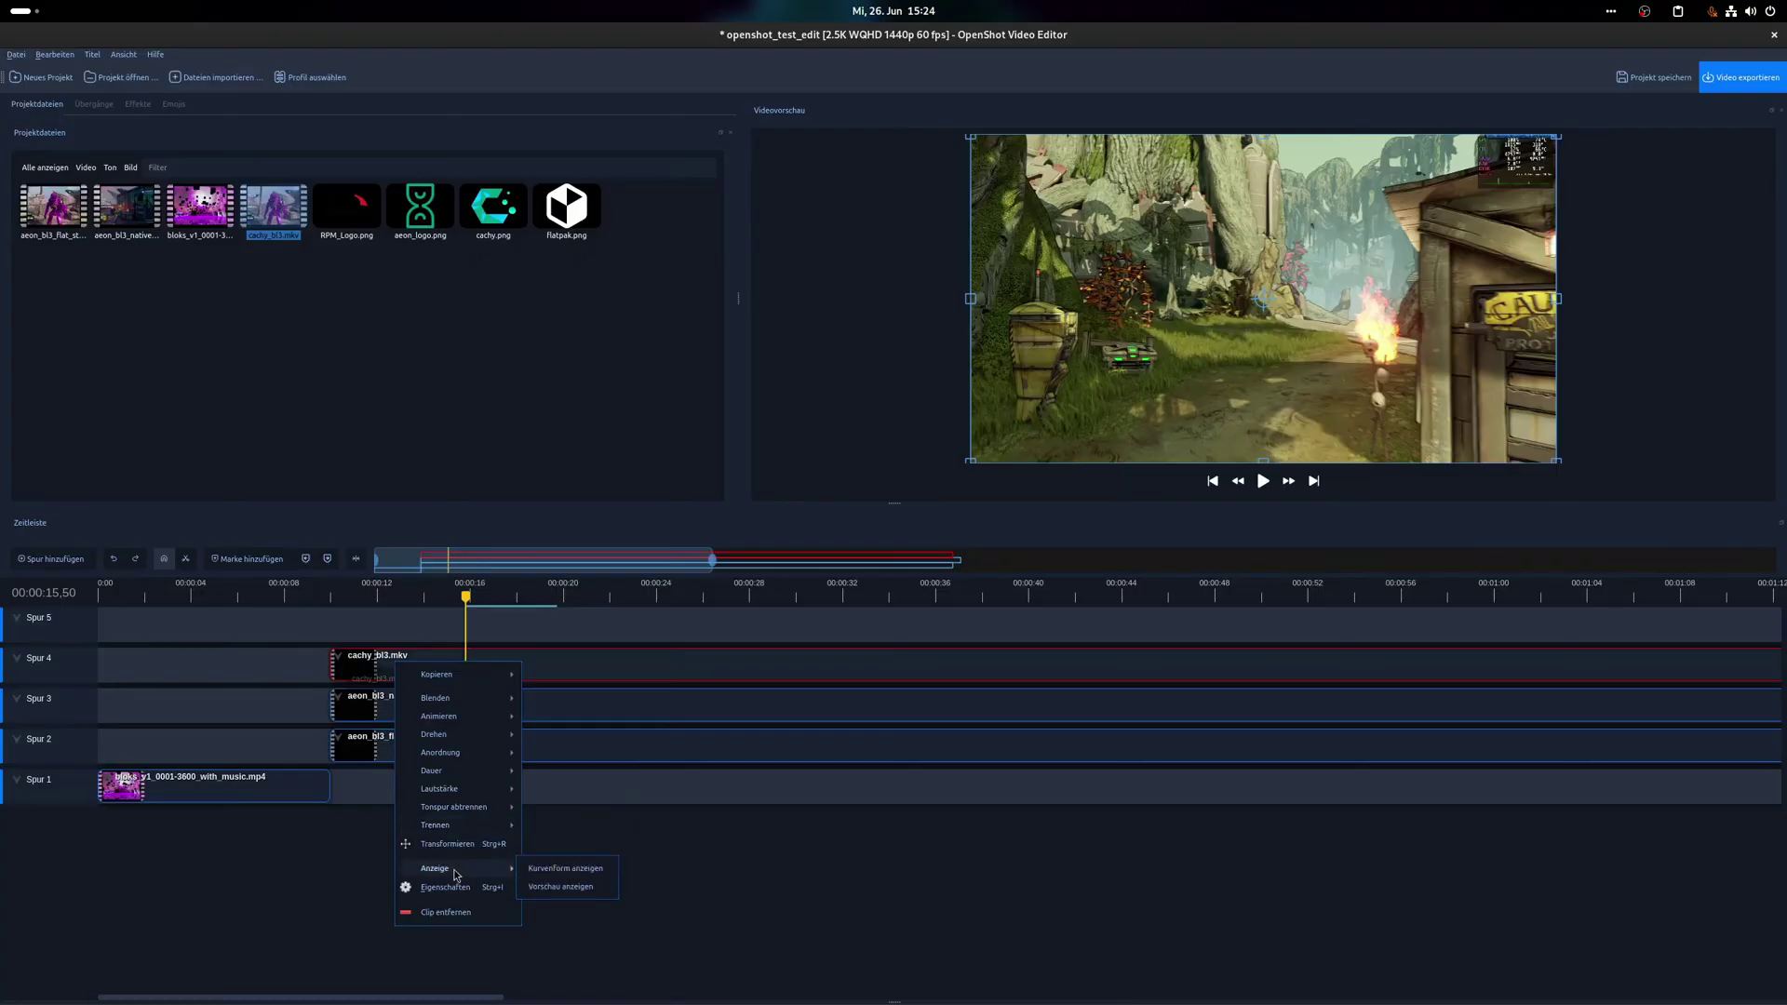
mouse_move(440, 811)
mouse_move(458, 761)
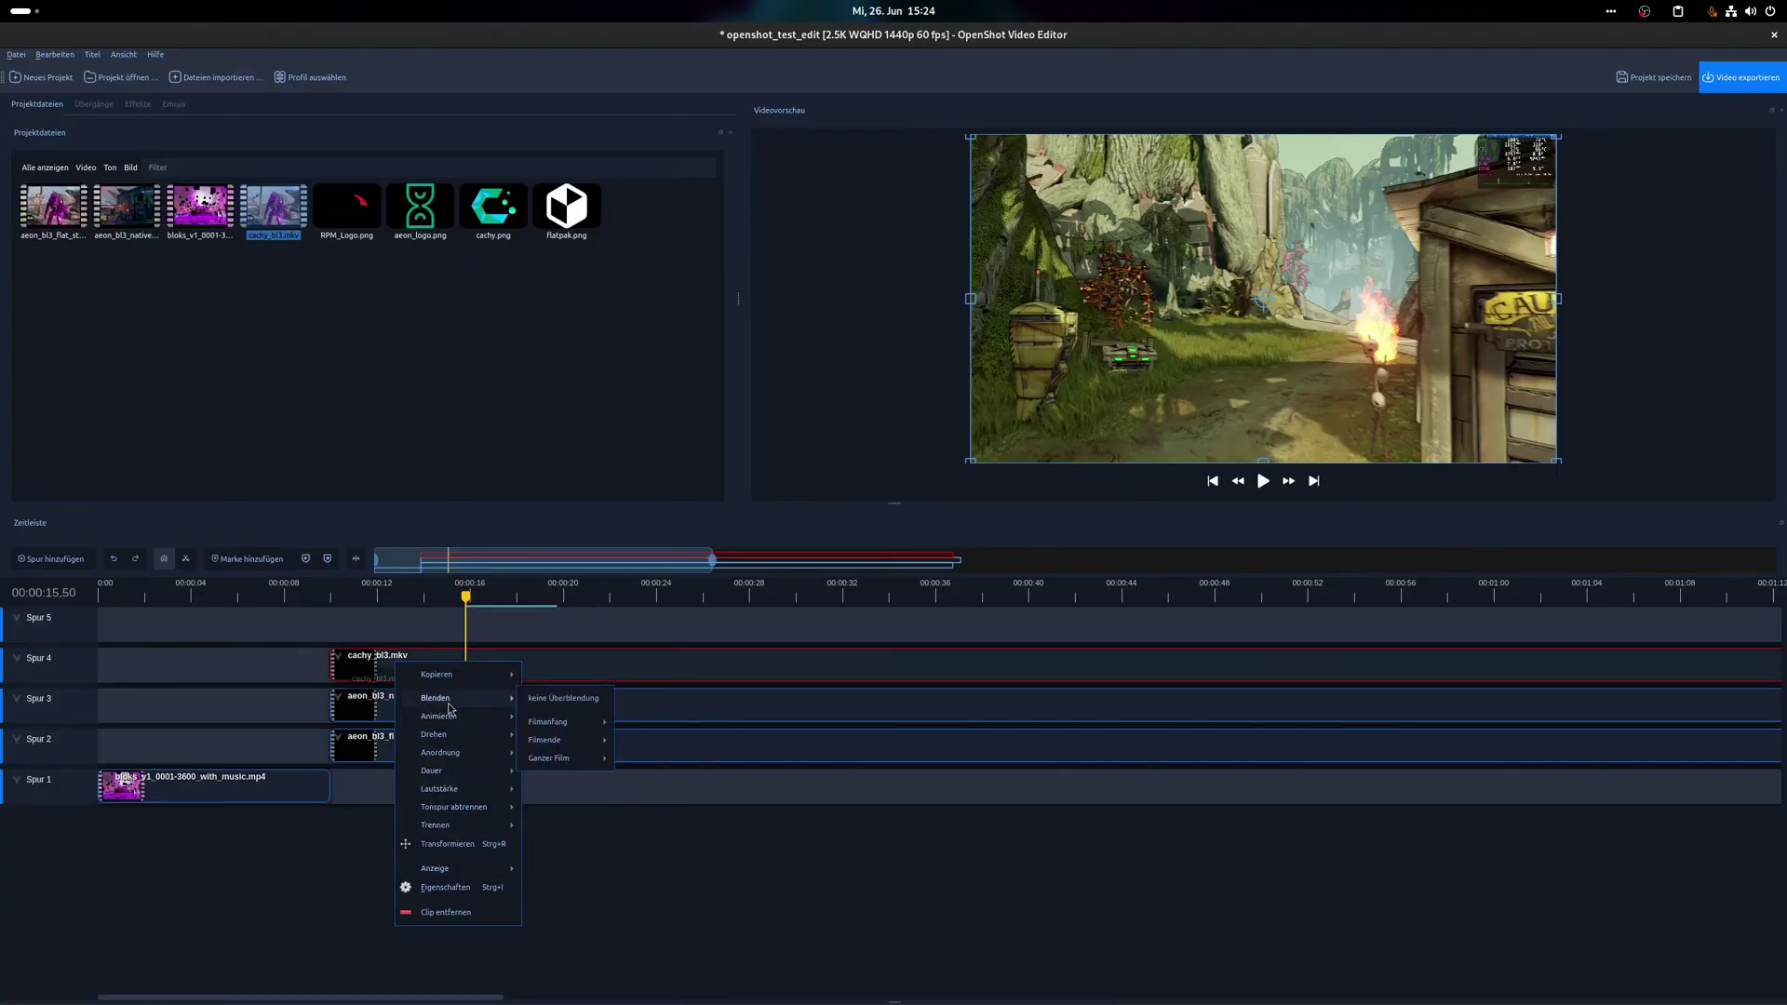
mouse_move(578, 766)
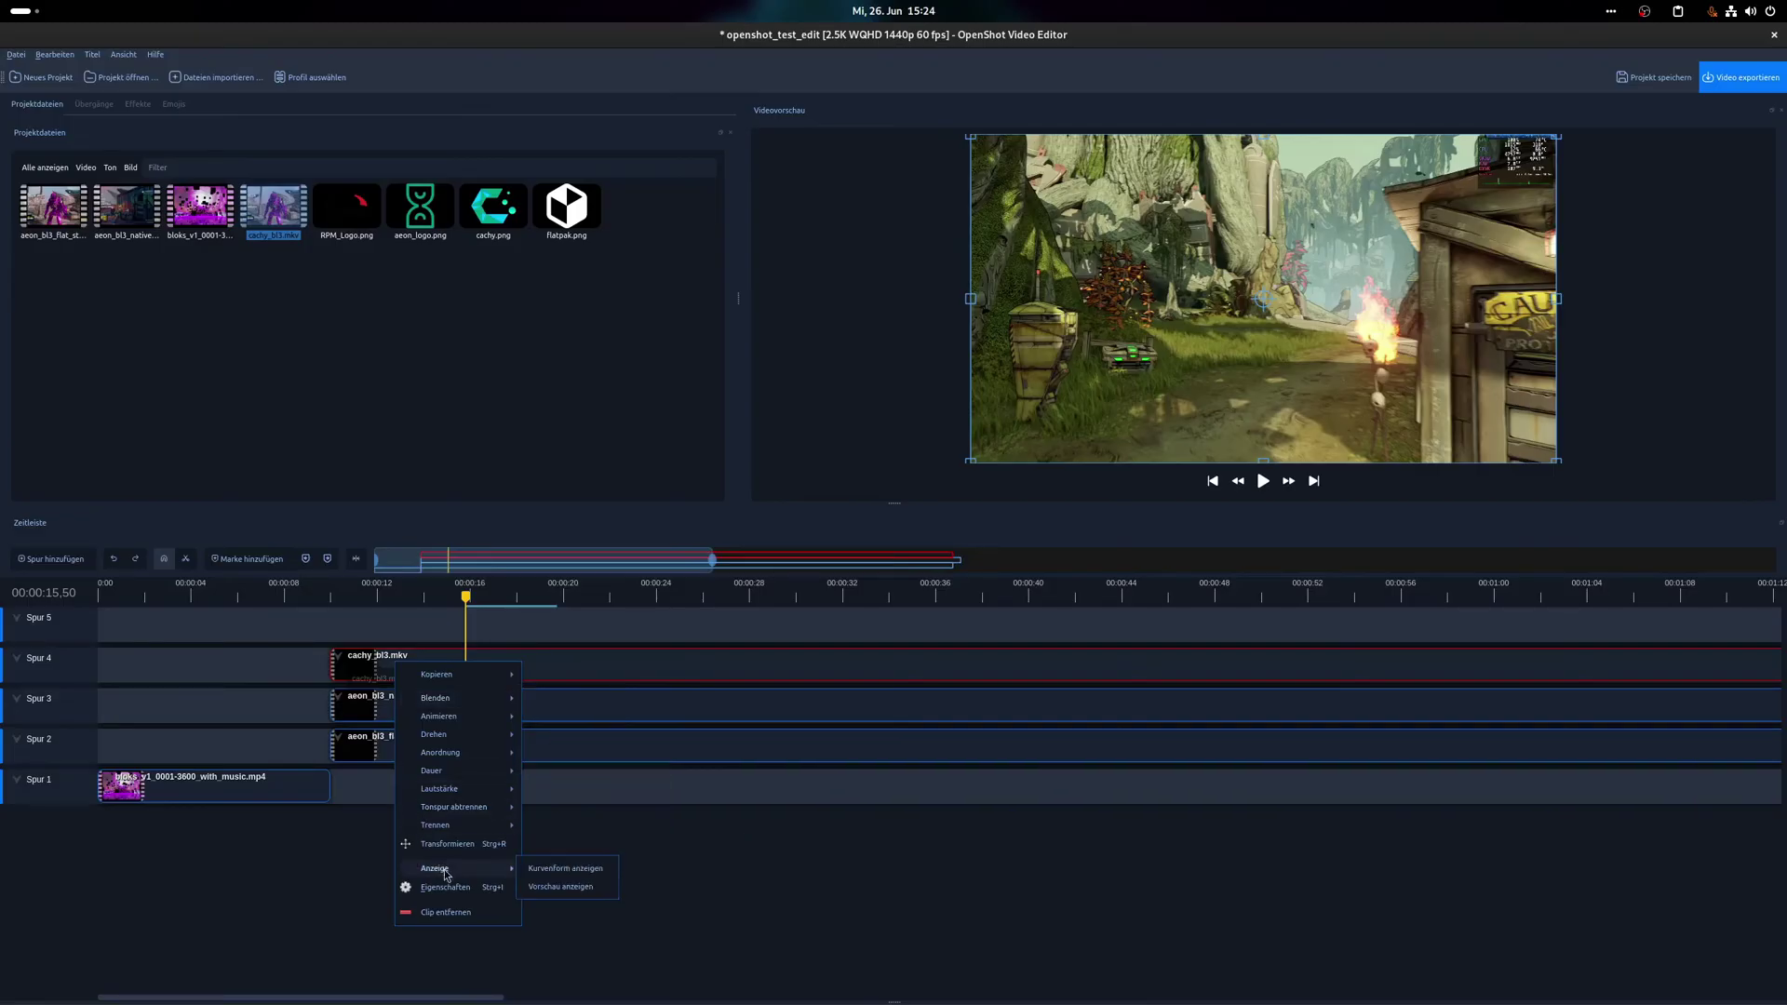